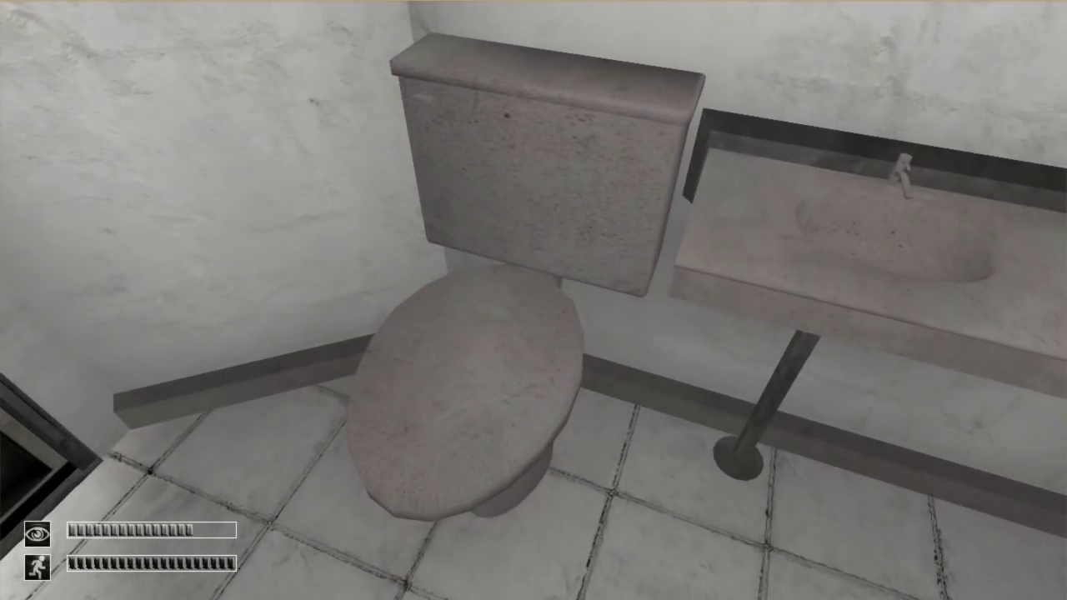
Look over the cell's toilet, sink and beds, ending toward the cell door
key(d)
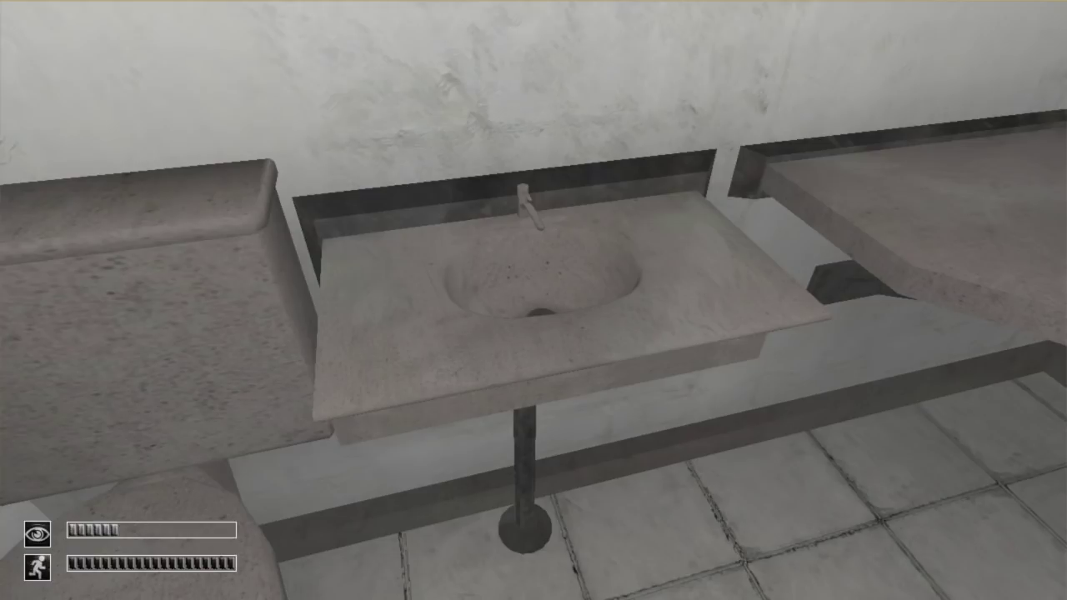
key(w)
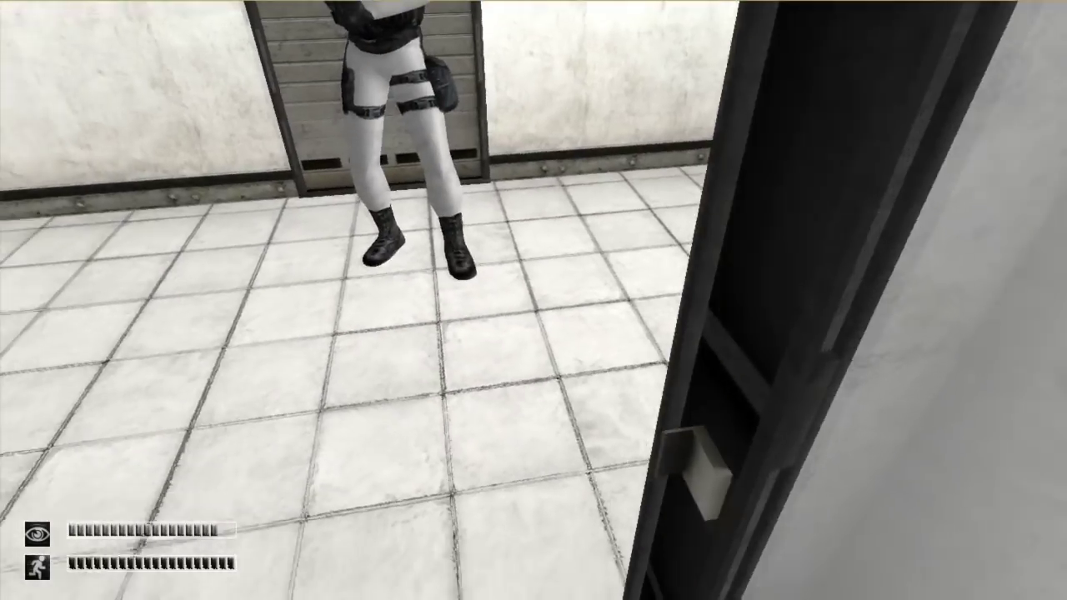
Leave the cell through the open doorway into the guards' hallway
key(w)
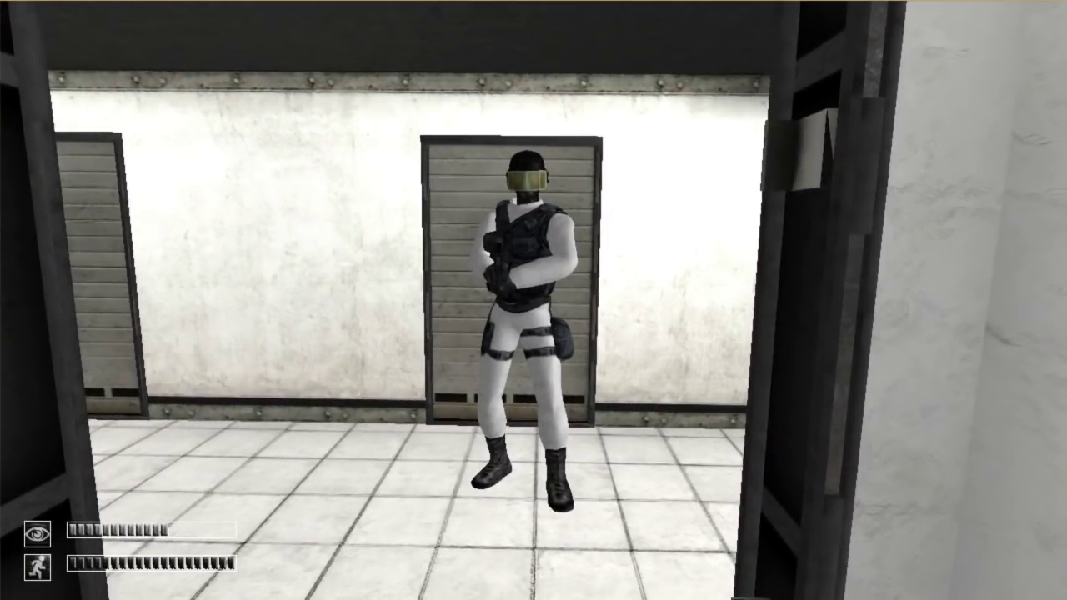
key(s)
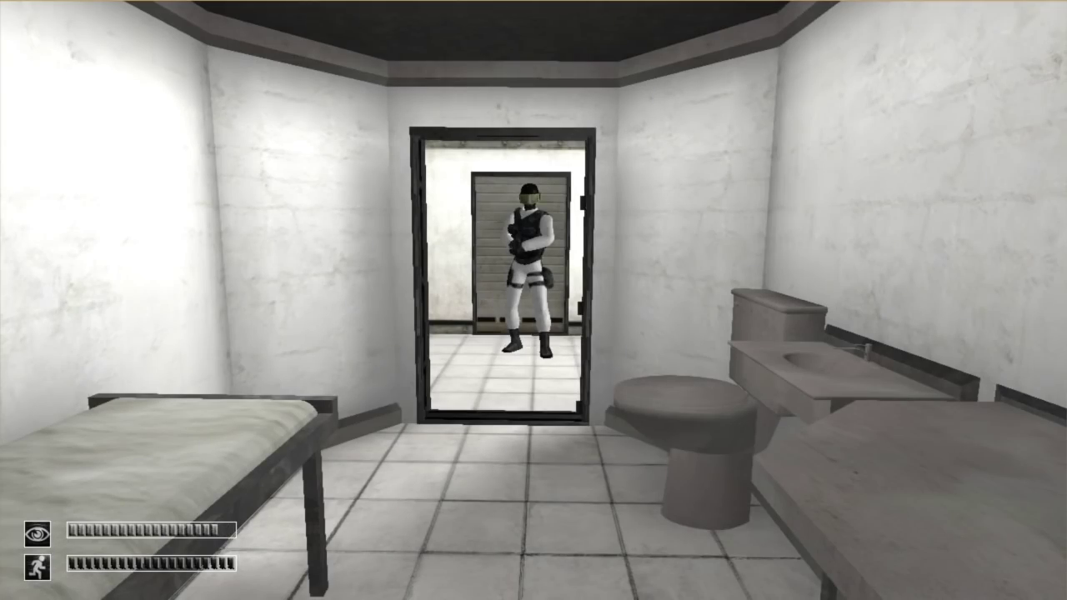
key(w)
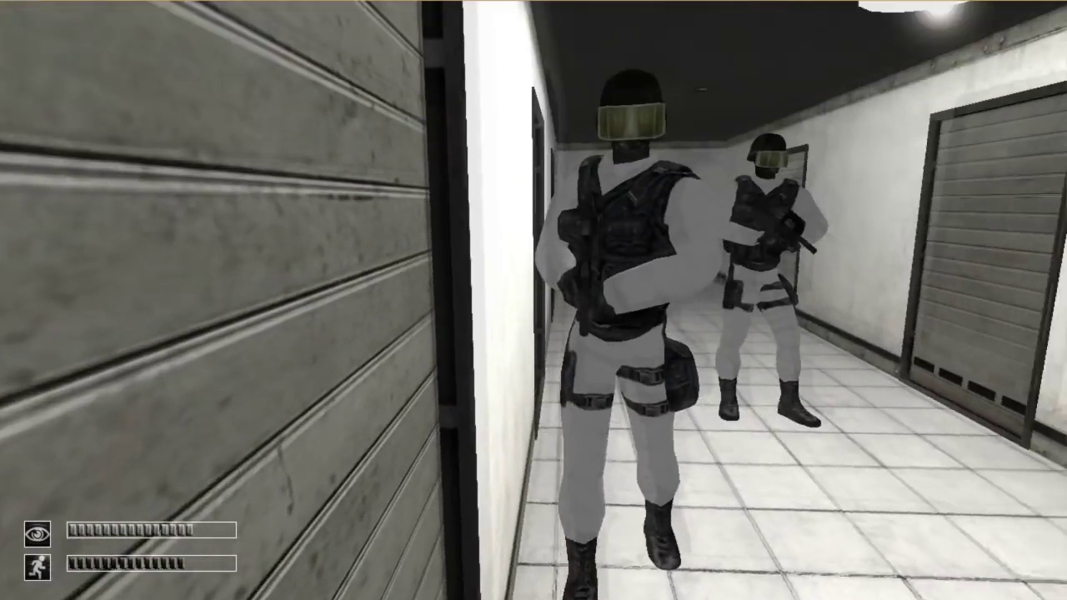
key(w)
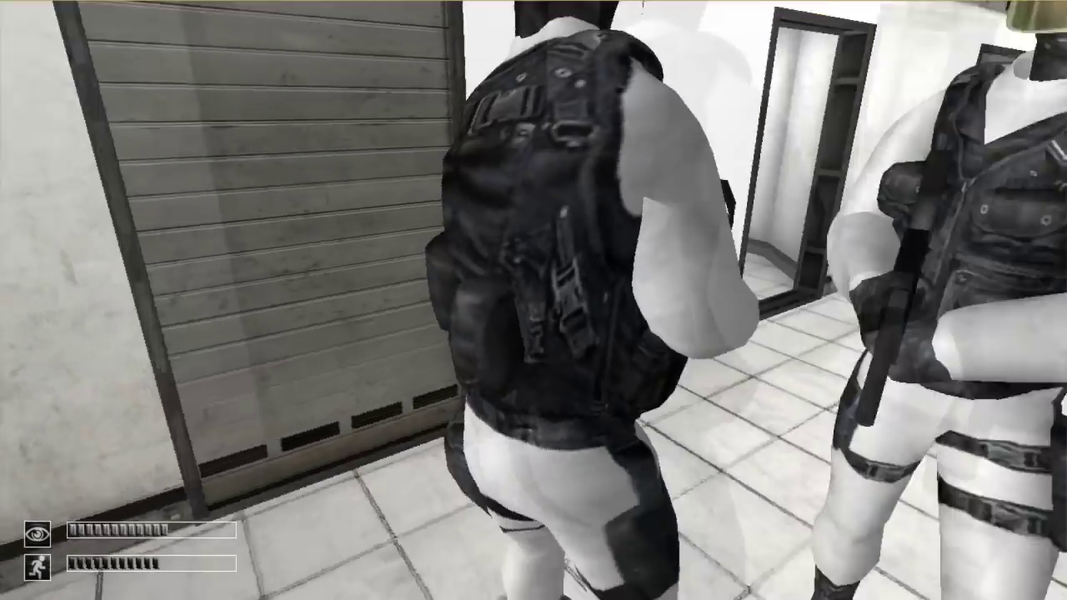
key(s)
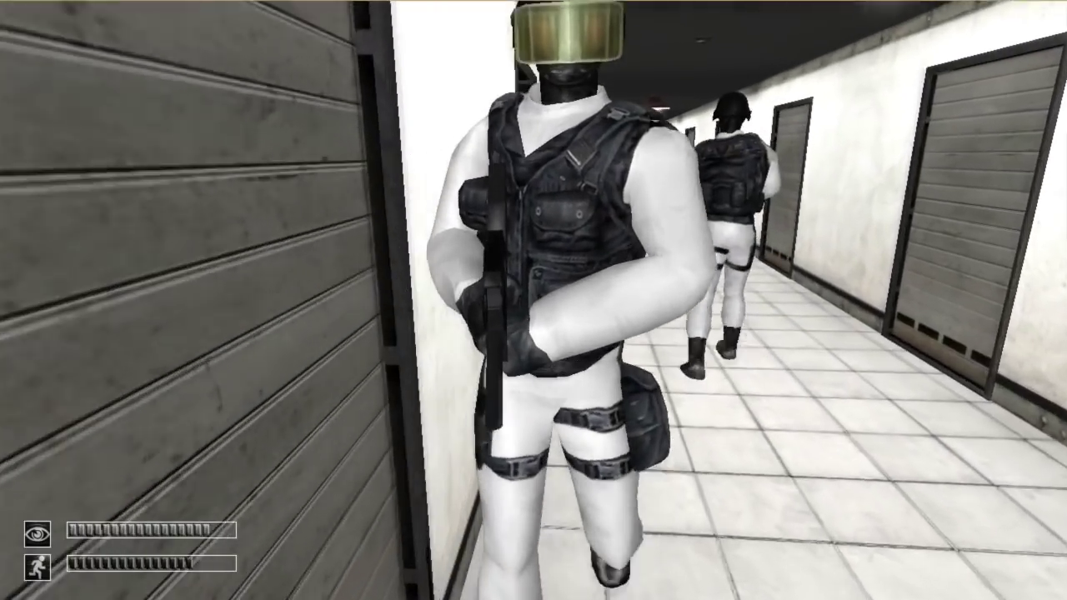
Follow the guards down the corridor past the side doors
key(w)
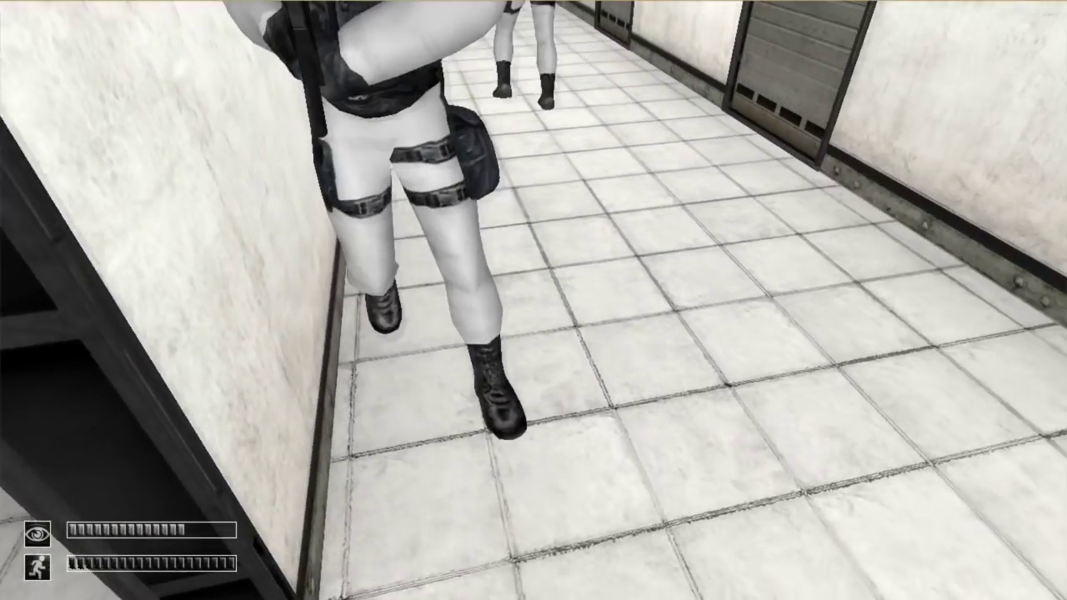
key(w)
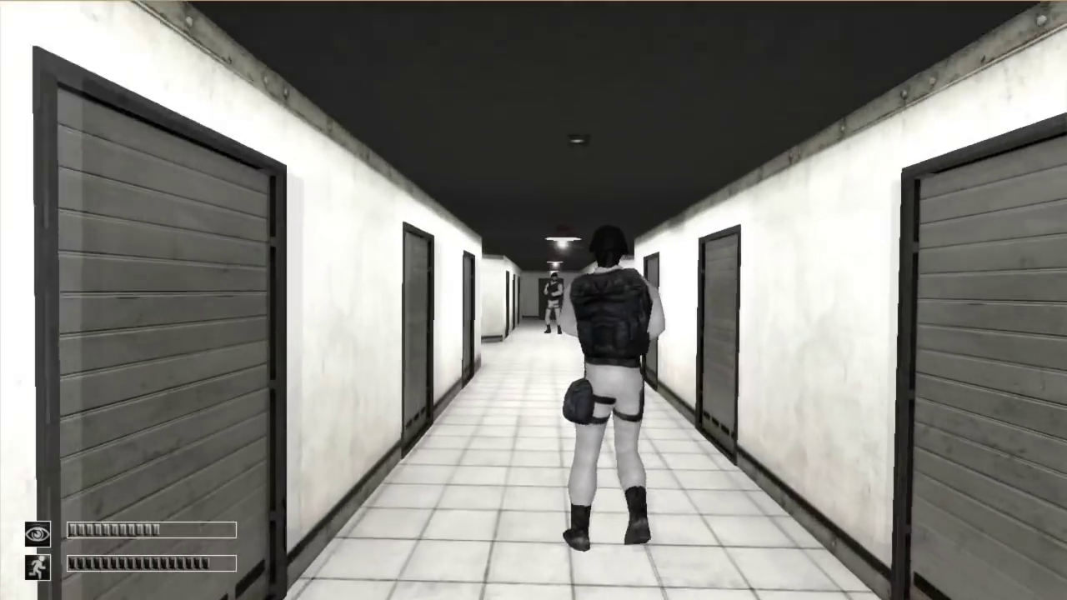
key(w)
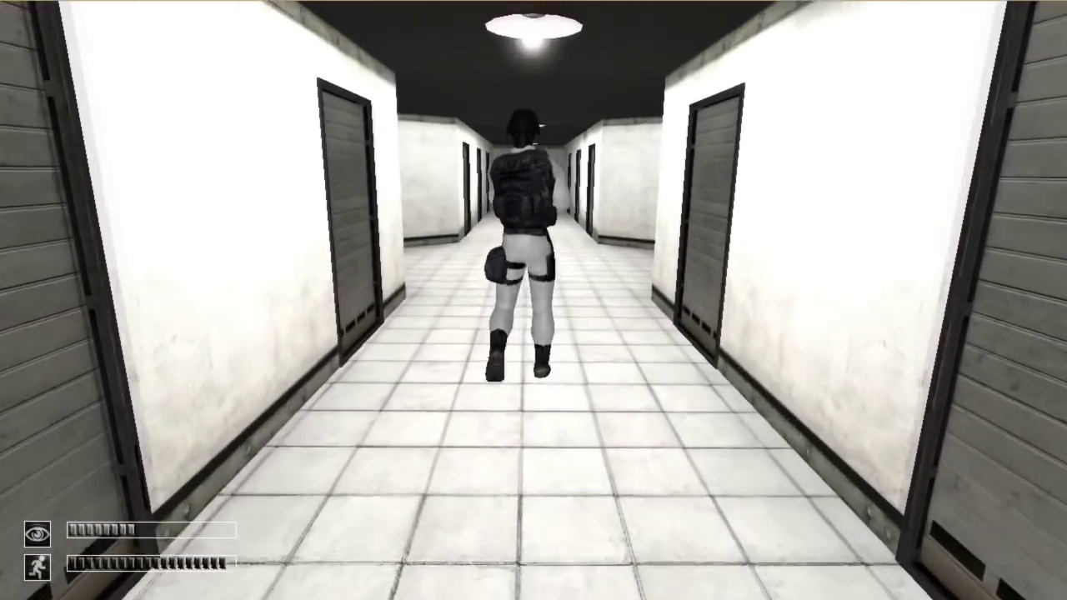
key(w)
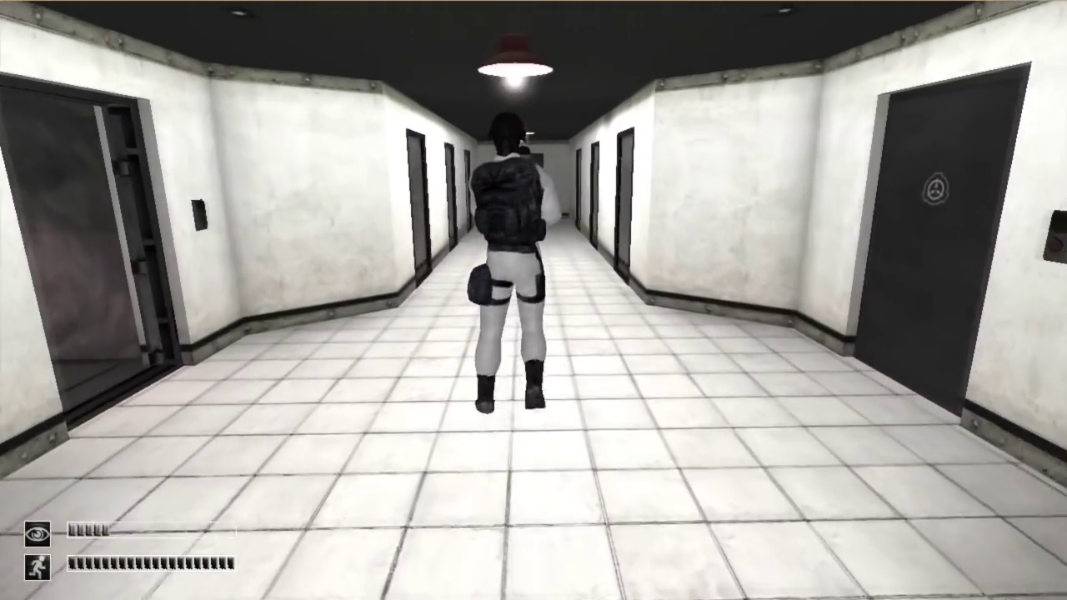
Follow the guard through the tunnel and along the catwalk
key(w)
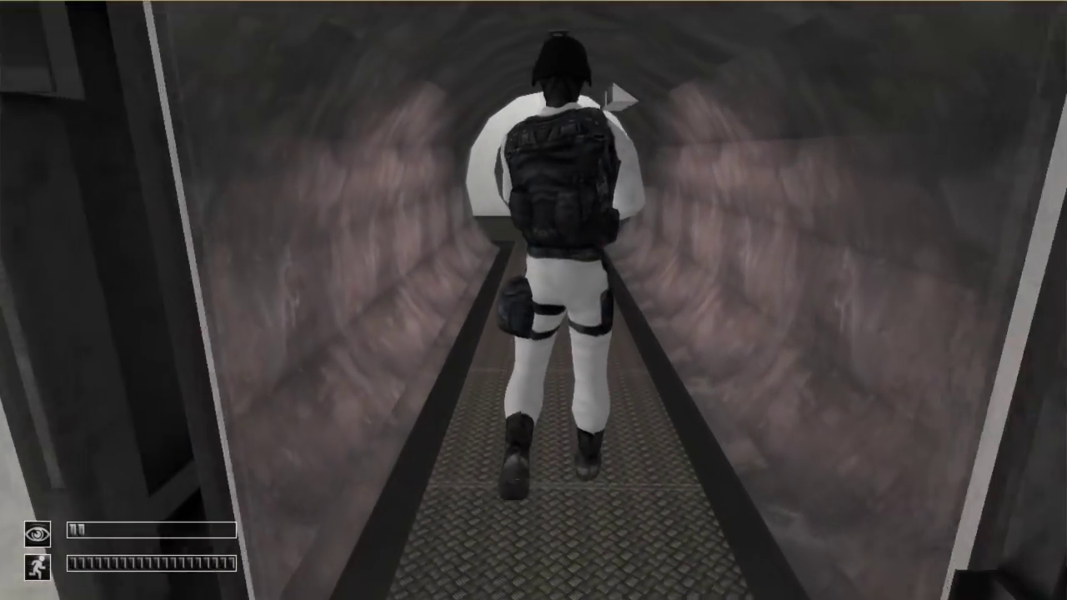
key(w)
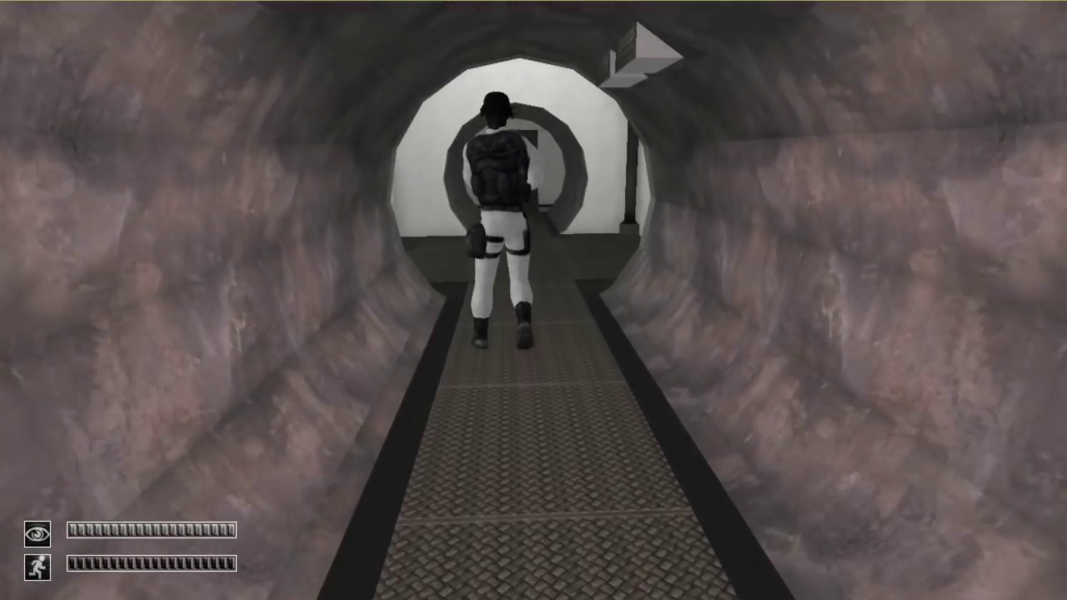
key(w)
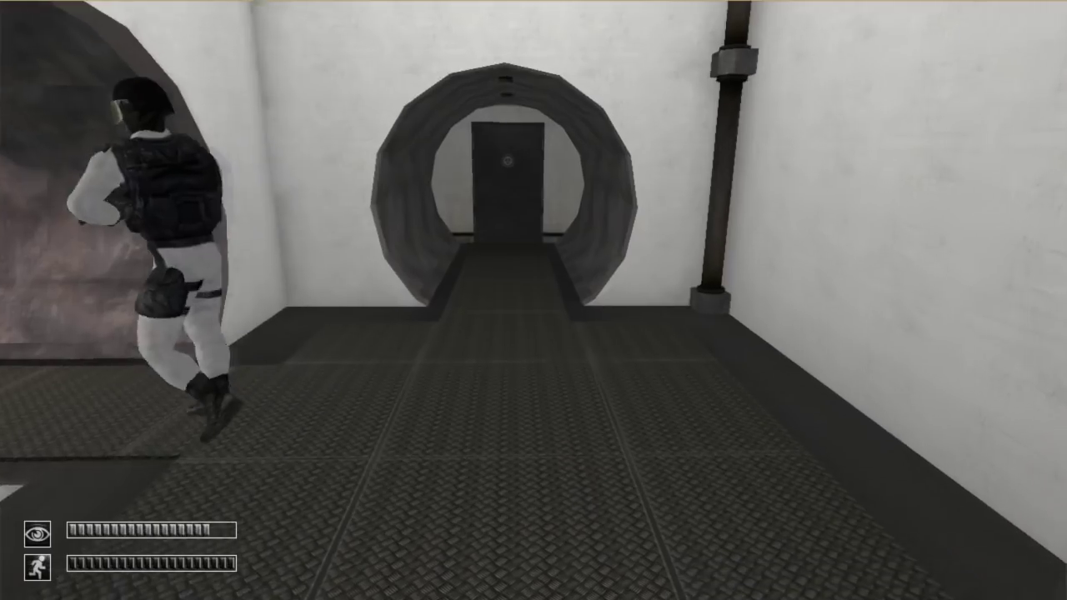
key(w)
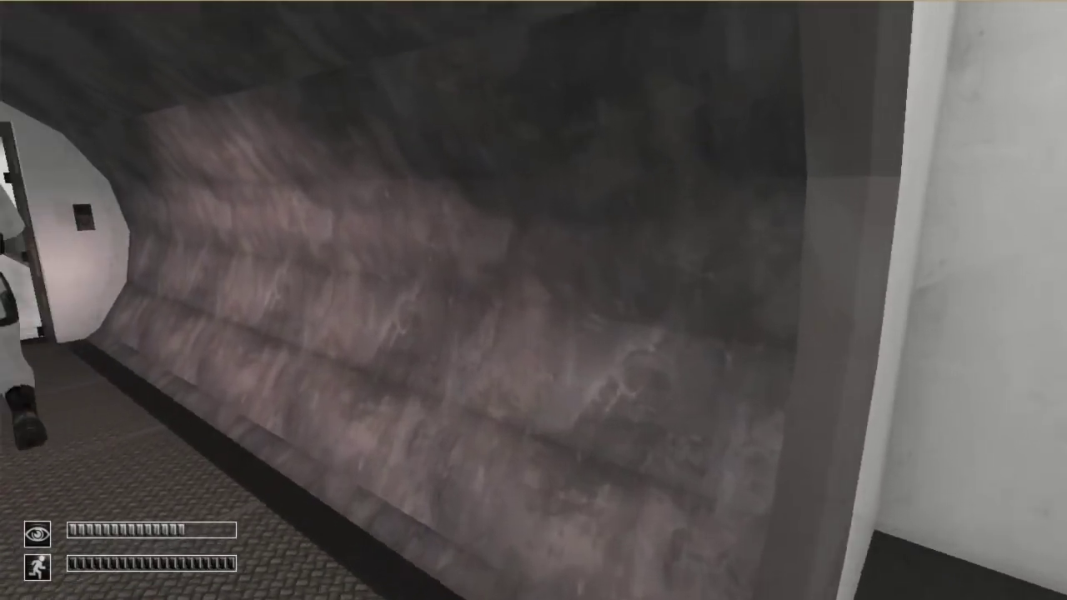
key(w)
key(w)
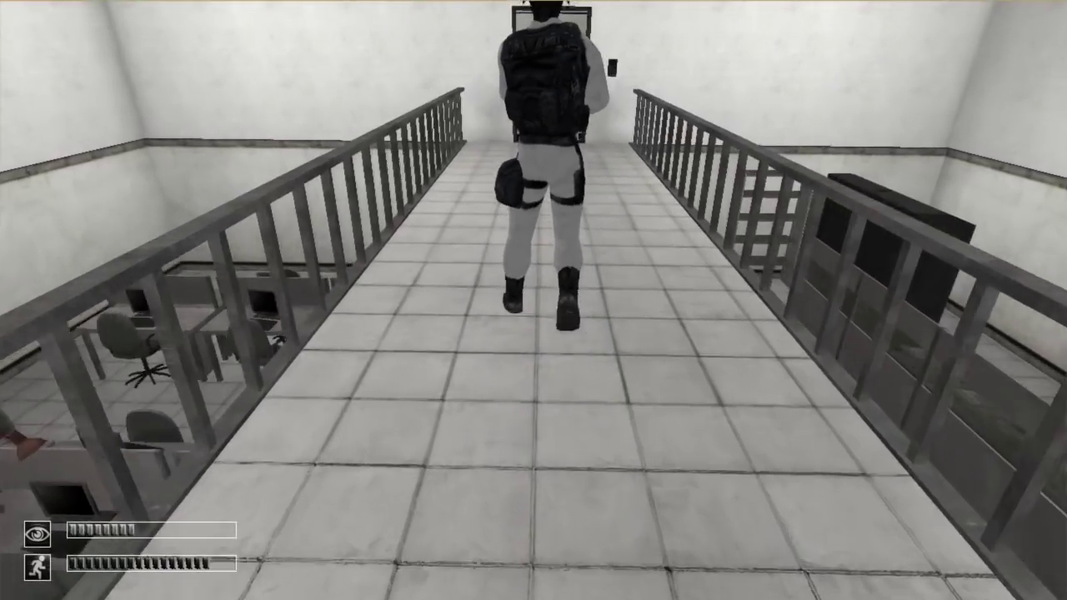
key(w)
key(w)
key(w)
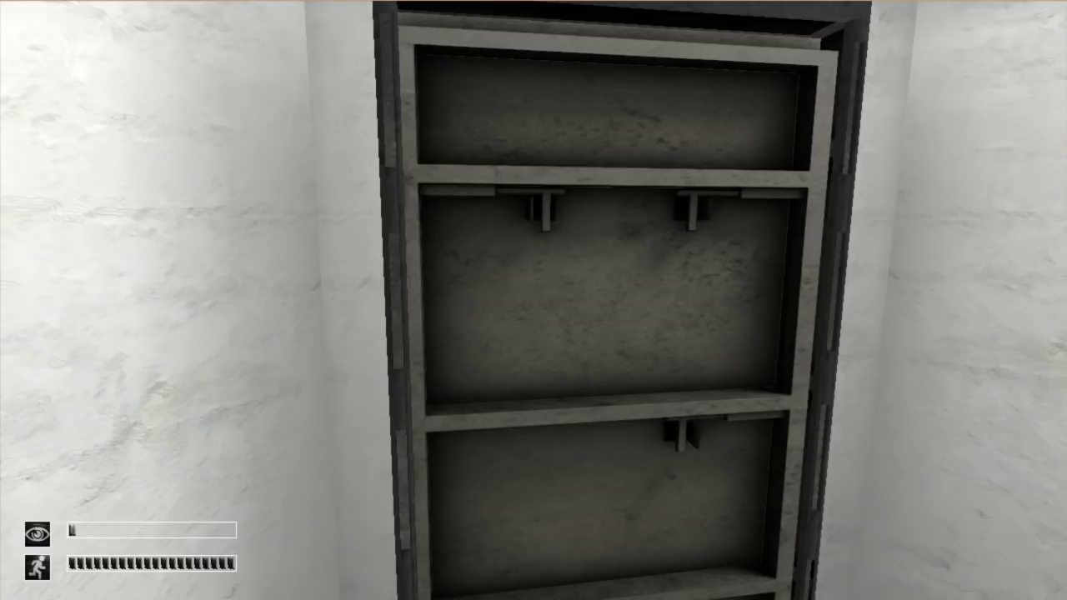
Sprint out of the cell and down the corridor into the rock tunnels
key(w)
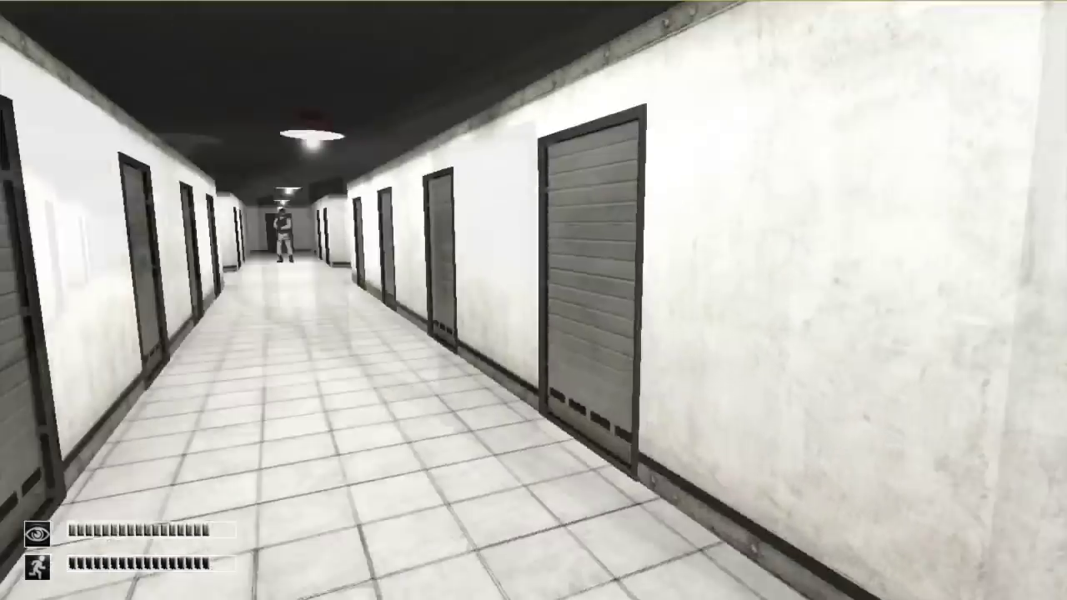
key(shift+w)
key(shift+w)
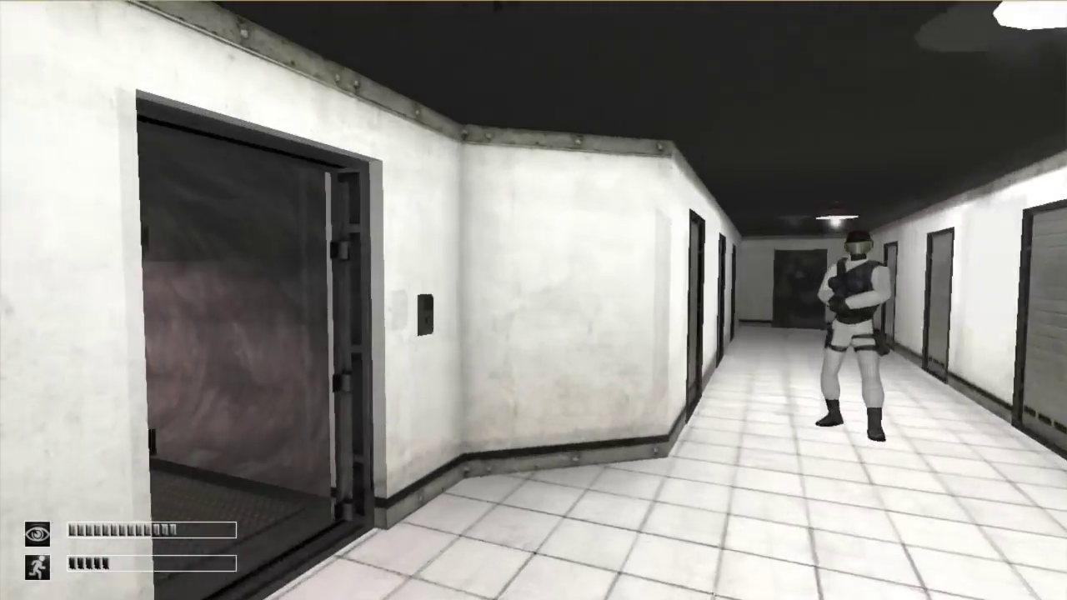
key(w)
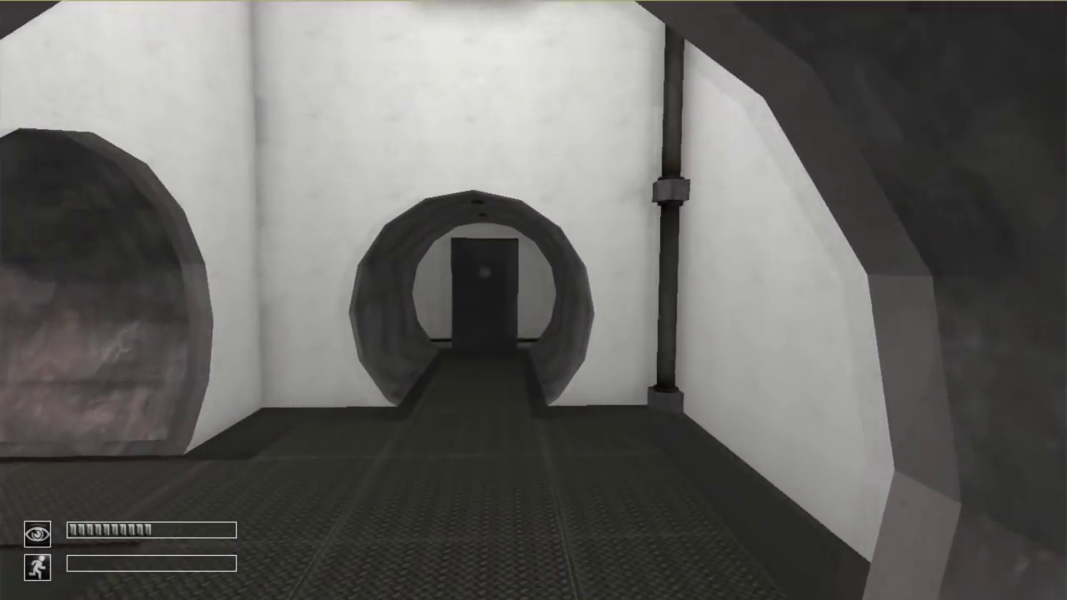
Go through the far doorway and across the railed walkway into the next room
key(w)
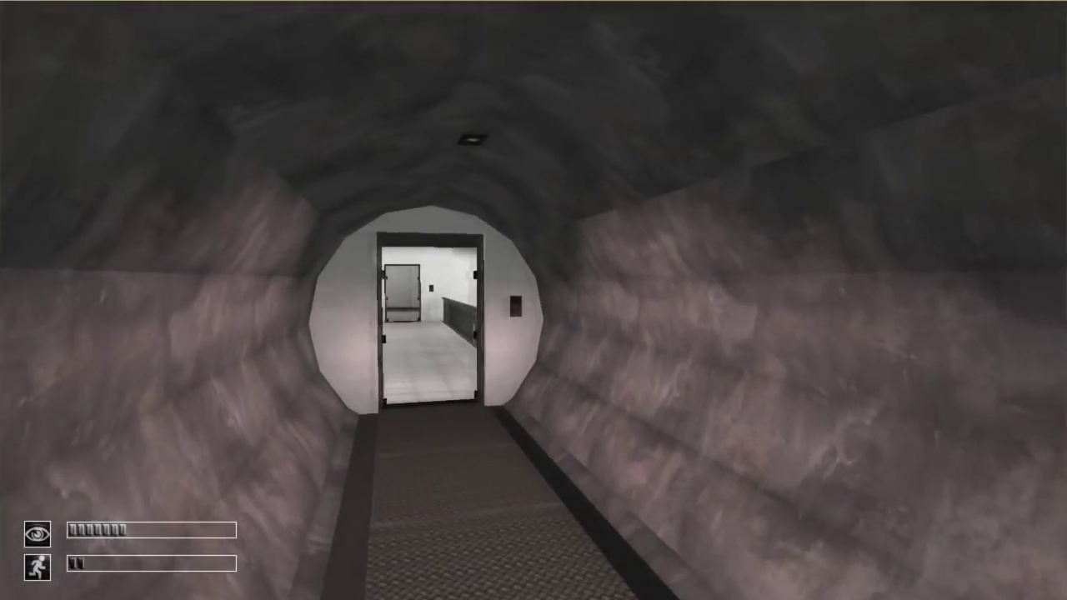
key(w)
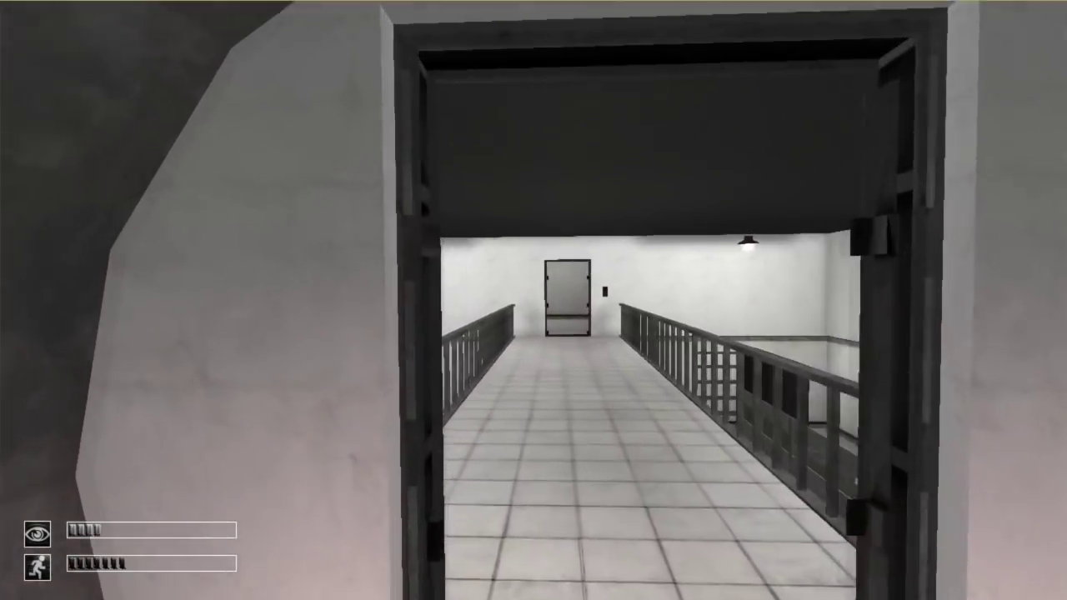
key(w)
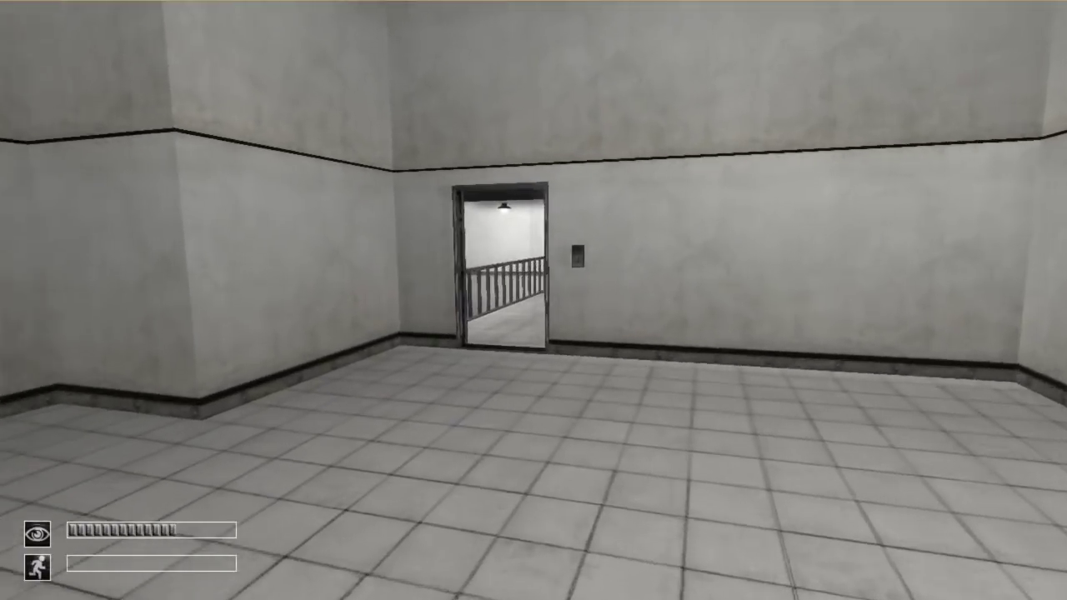
key(w)
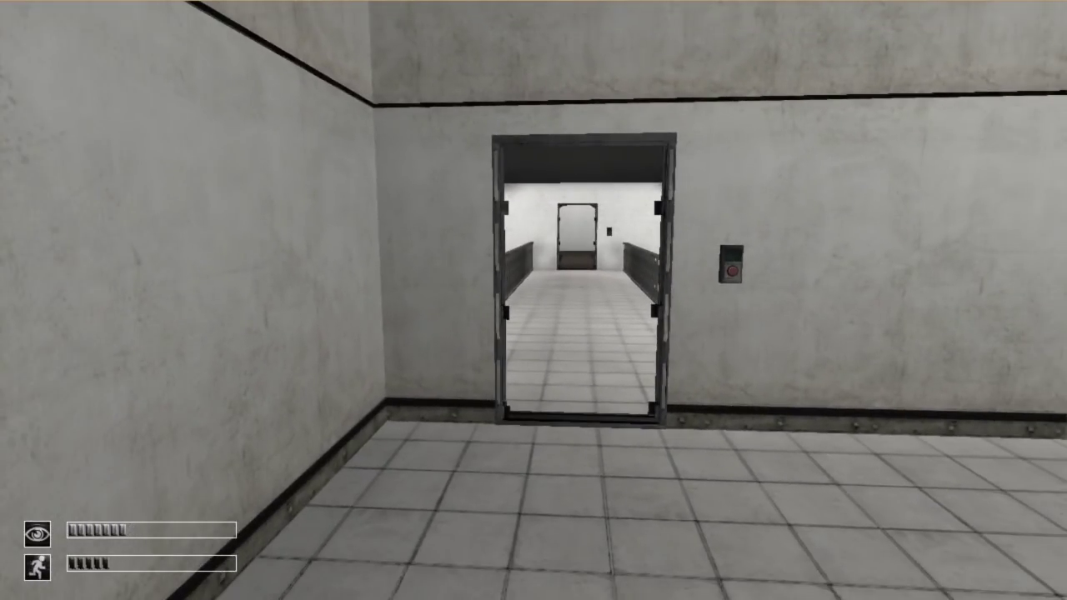
Try the locked side door, then head back through the doorway onto the walkway
key(w)
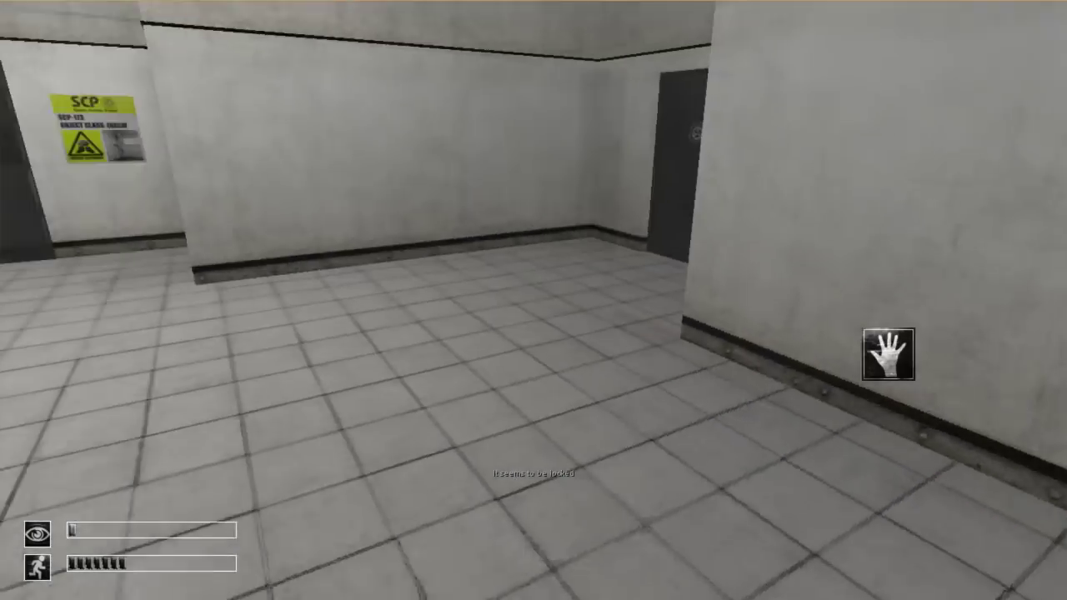
key(shift+w)
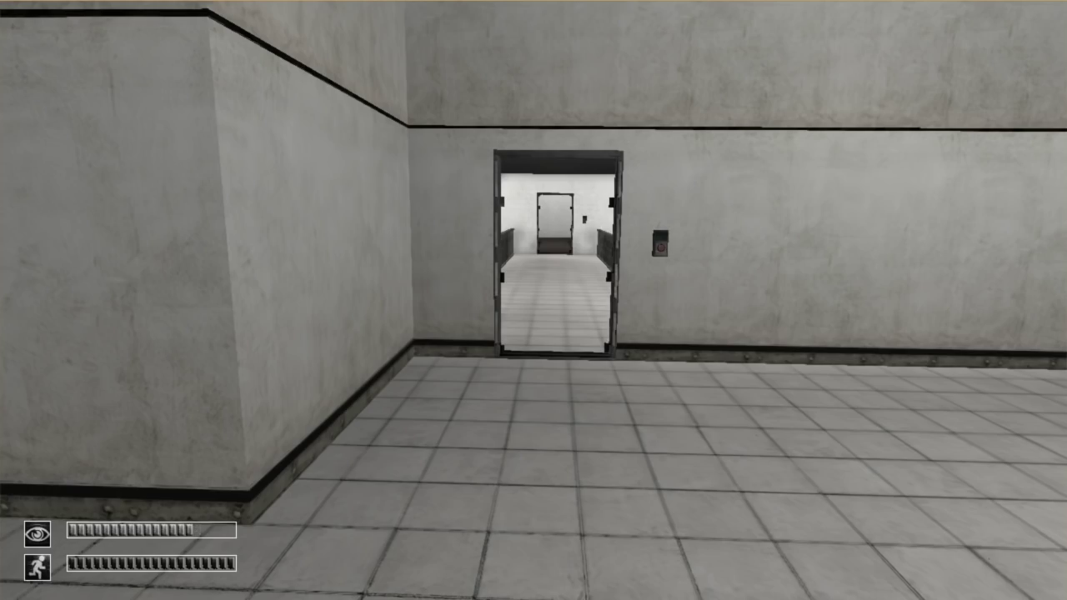
key(shift+w)
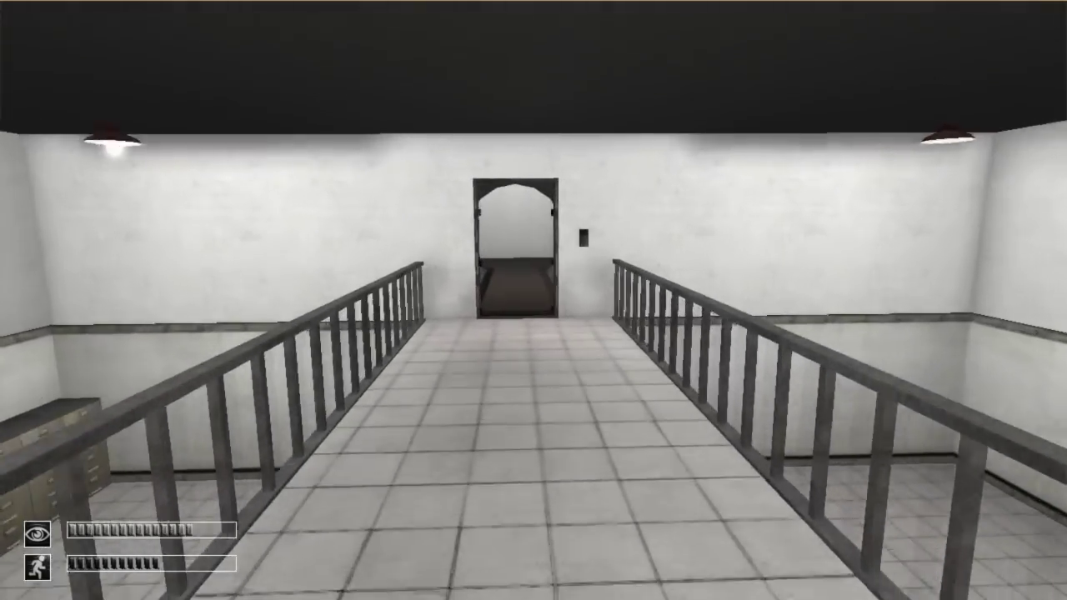
Sprint through the tunnel and white room into the door-lined corridor
key(shift+w)
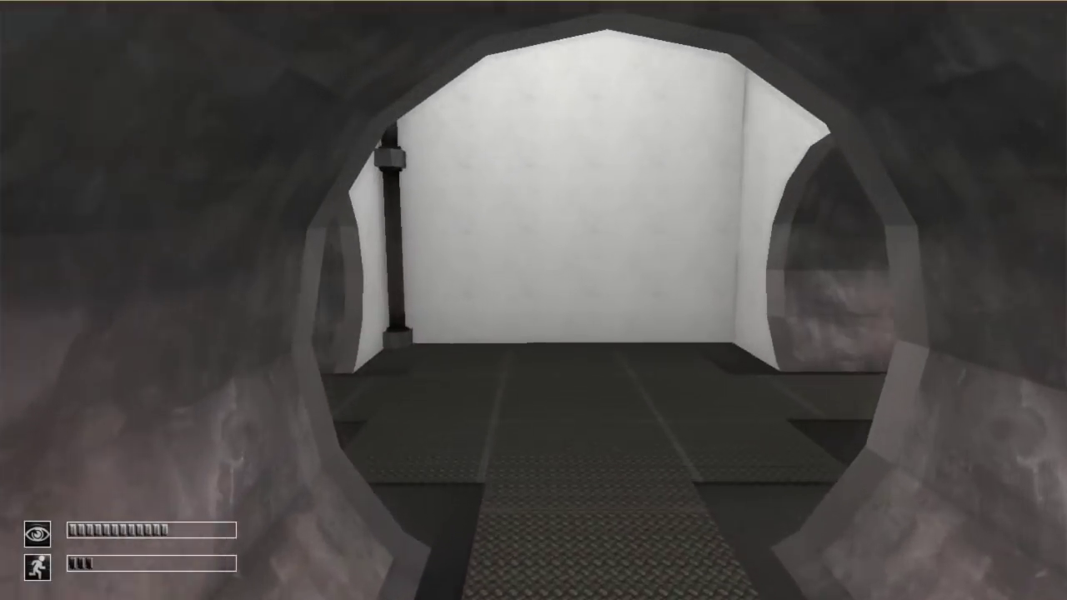
key(w)
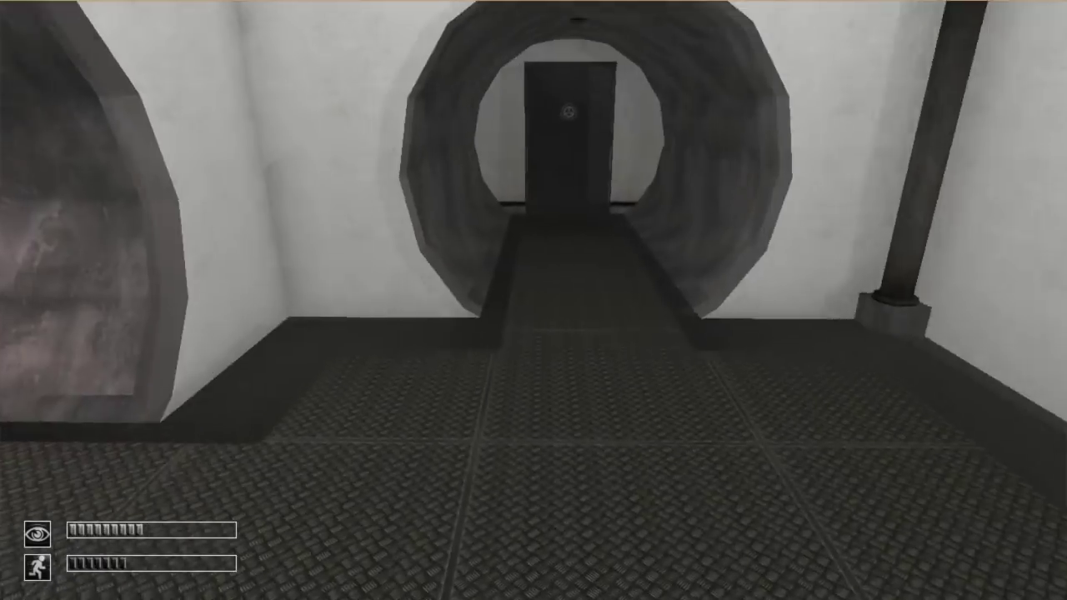
key(shift+w)
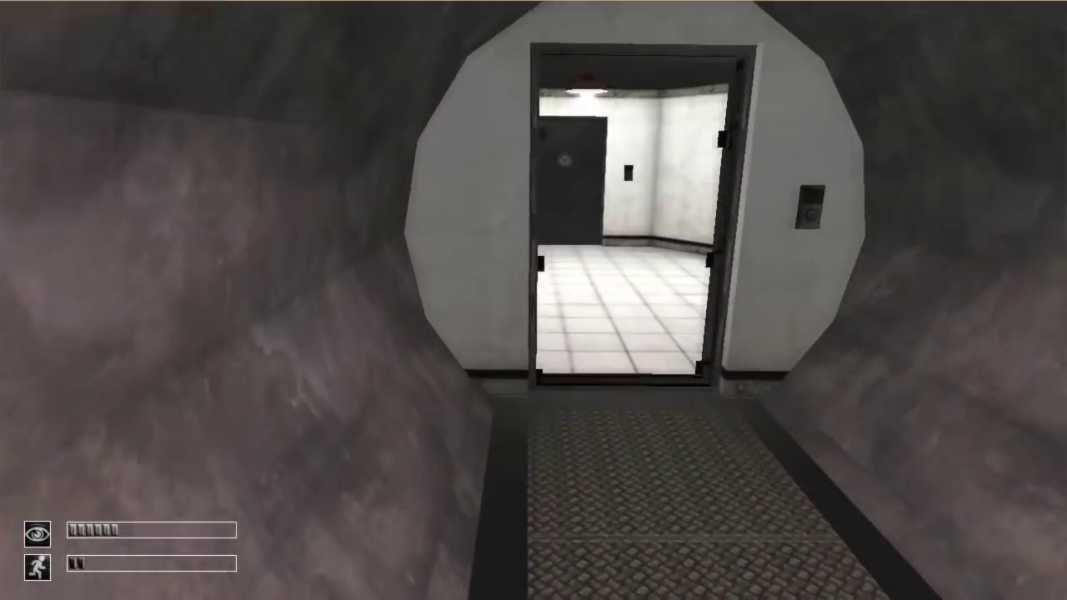
key(shift+w)
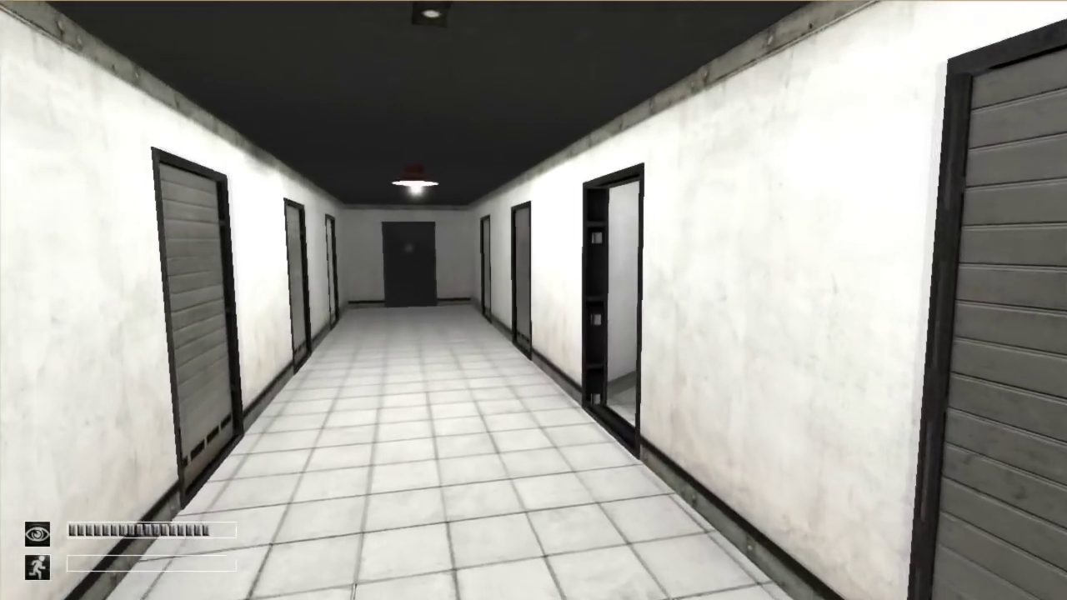
key(w)
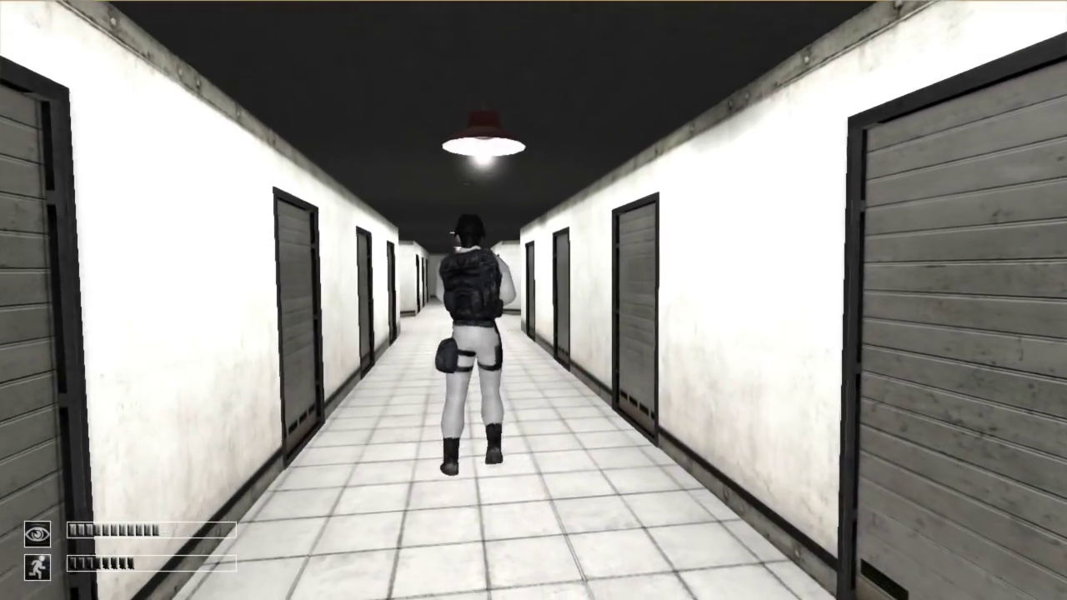
Follow the guard down the door-lined corridor and into the tunnel
key(w)
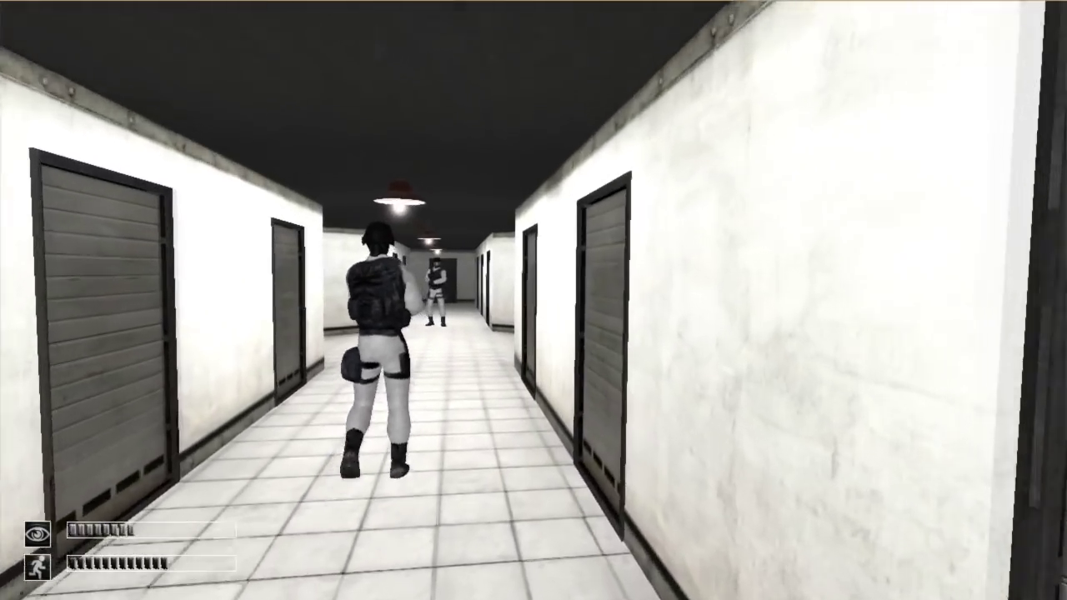
key(w)
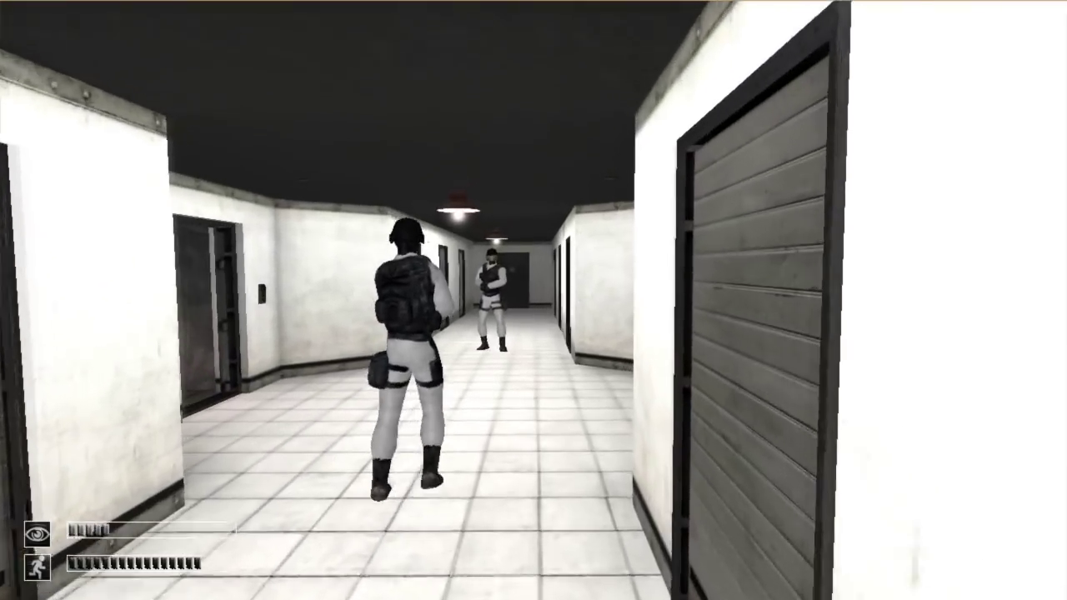
key(w)
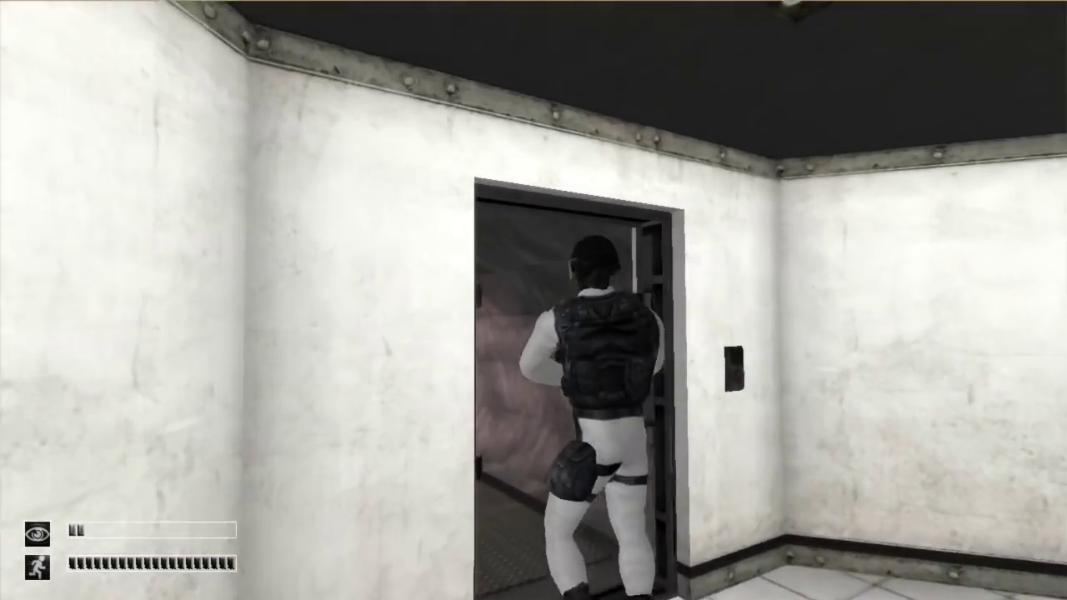
key(w)
key(w)
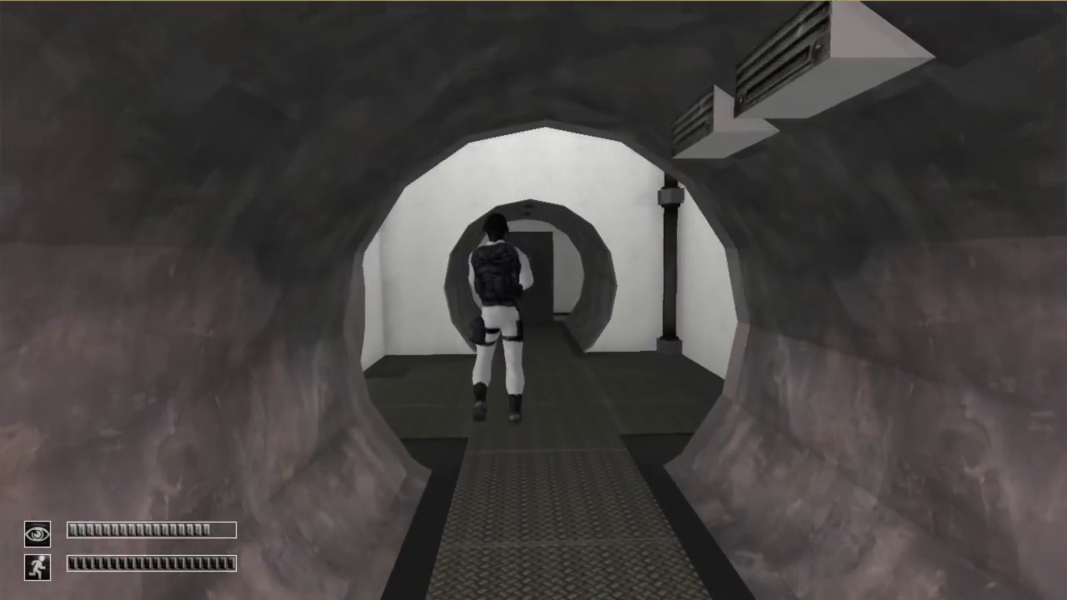
Cross the walkway into the tiled room past the guard, then sprint into the corridor
key(w)
key(w)
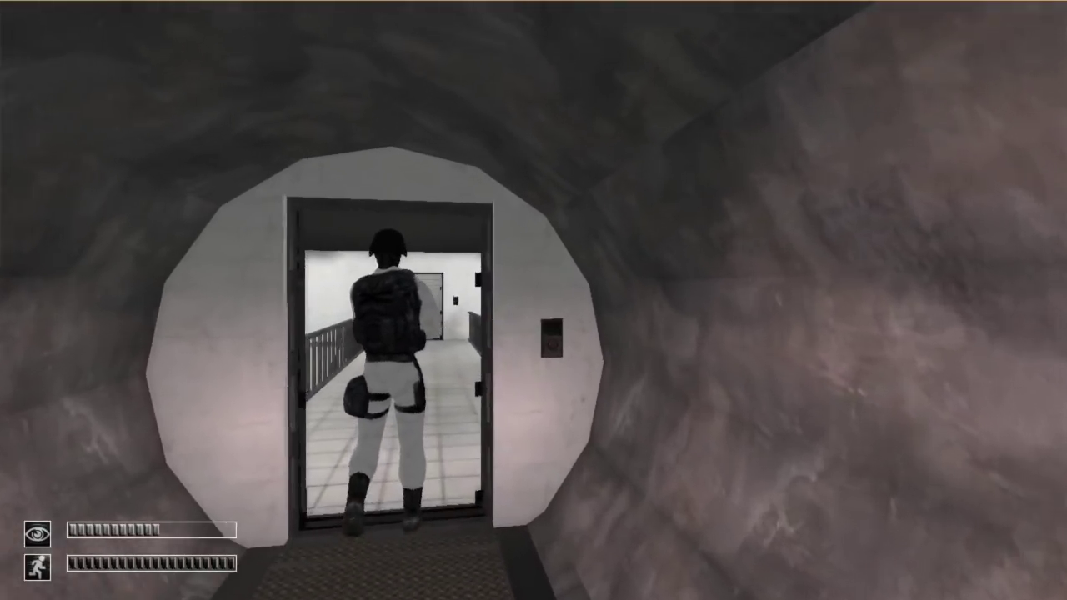
key(w)
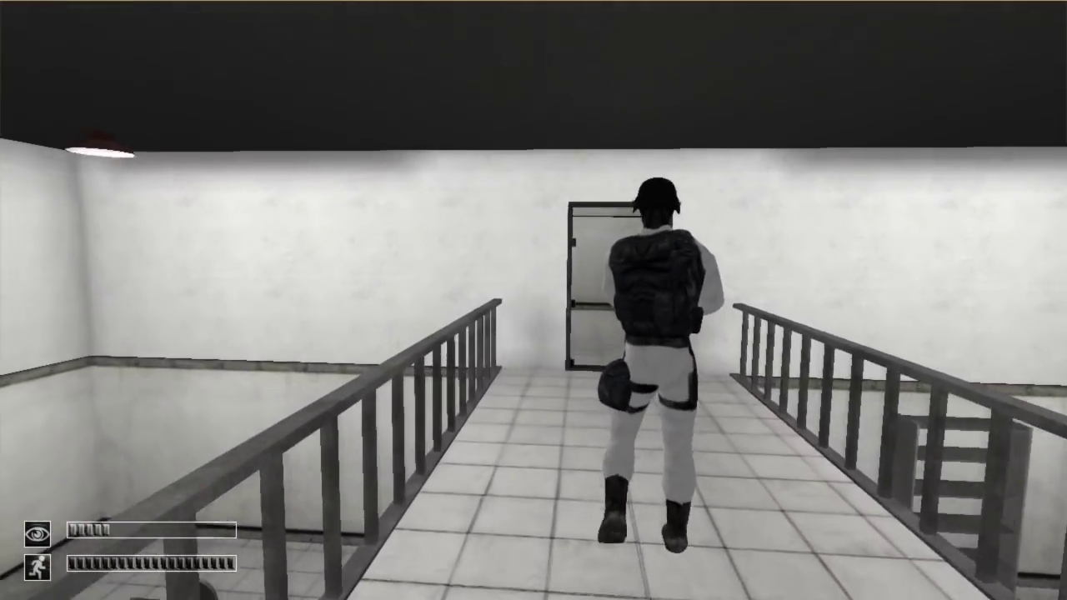
key(w)
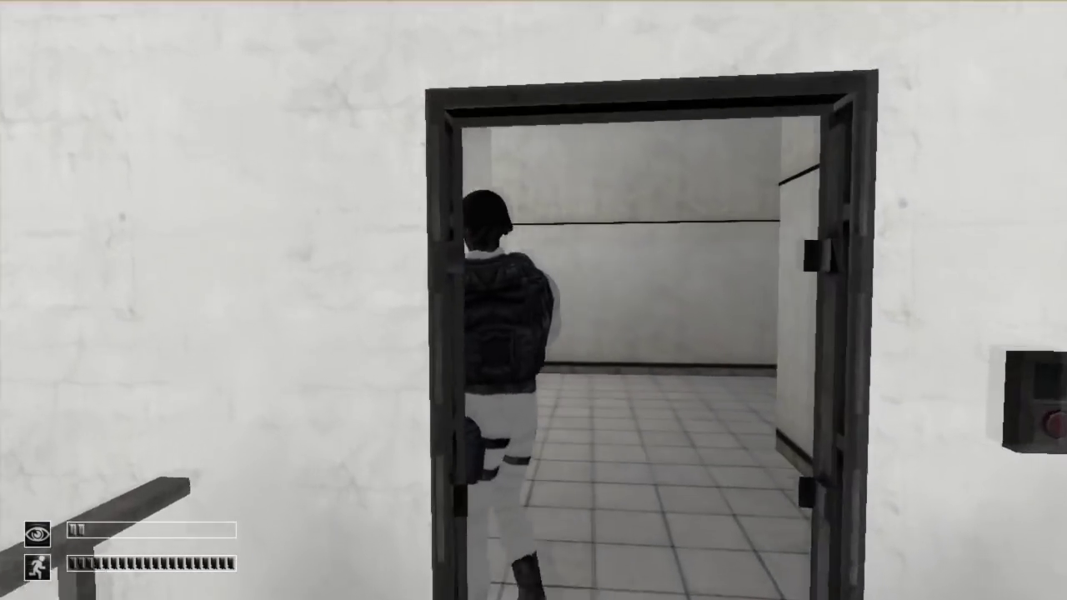
key(w)
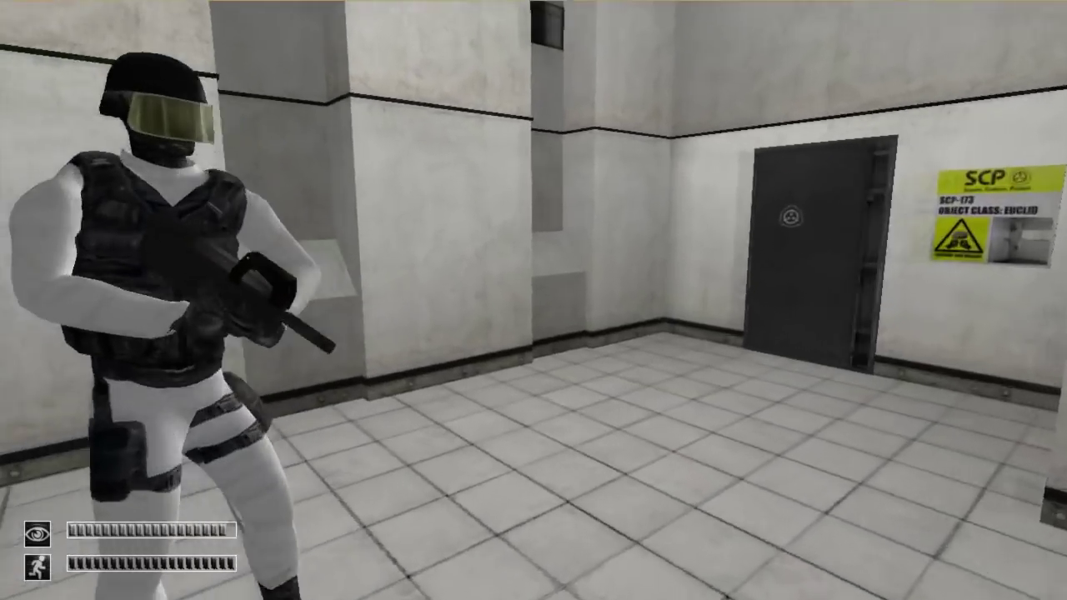
key(w)
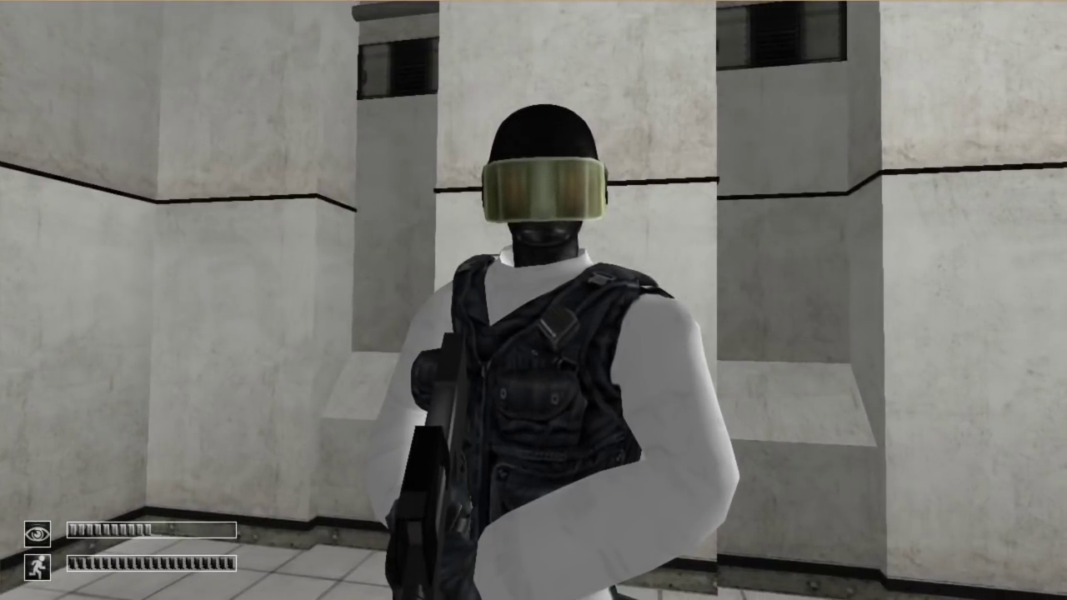
key(w)
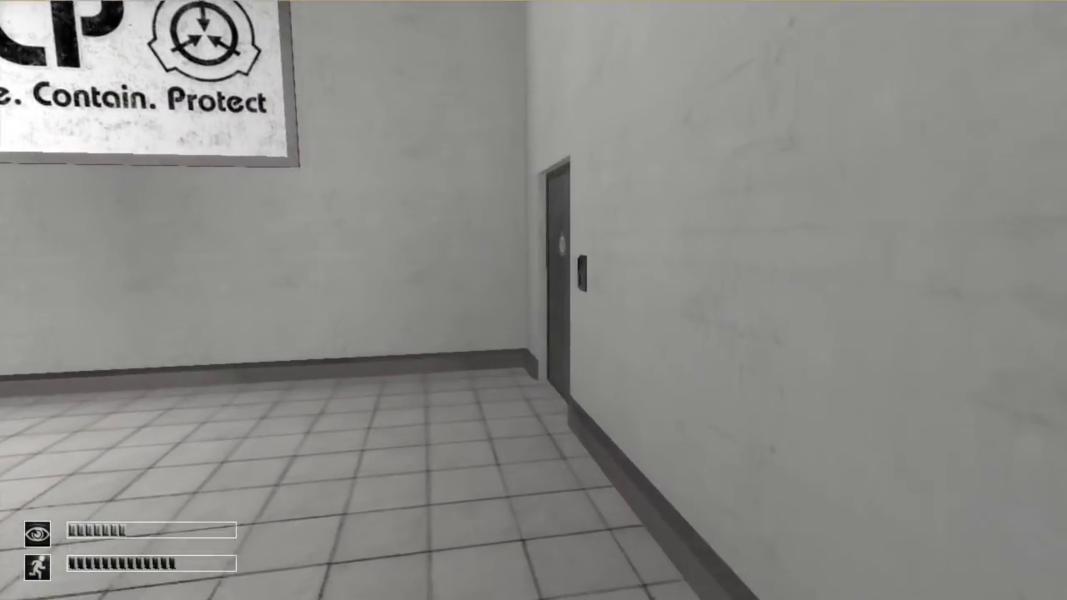
Enter SCP-173's bloodstained chamber, glancing between the statue and the two prisoners
key(shift+w)
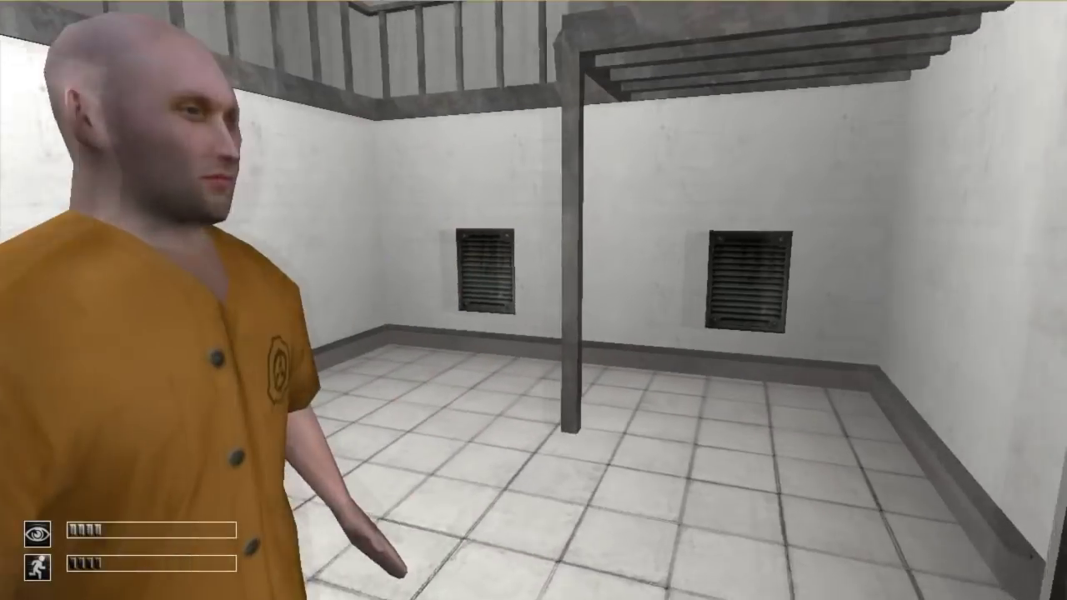
key(shift+w)
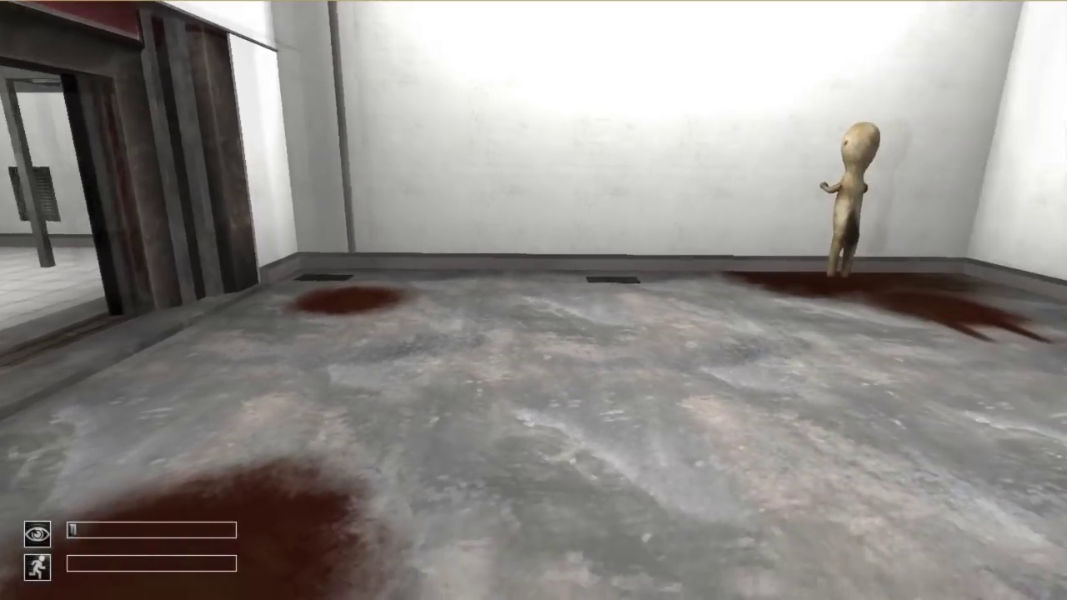
drag(534, 301, 751, 300)
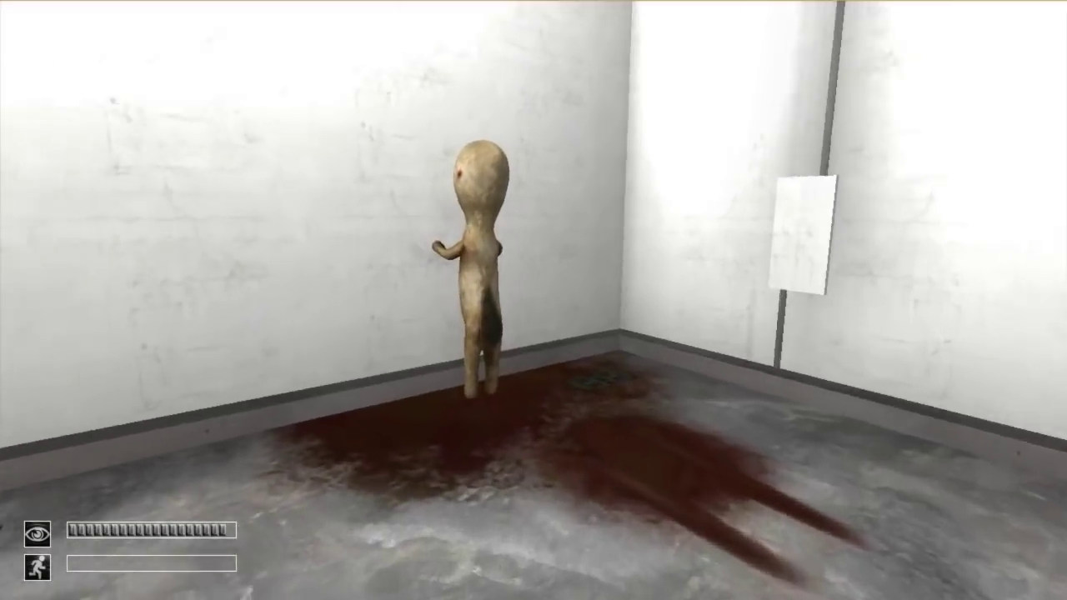
drag(533, 300, 167, 300)
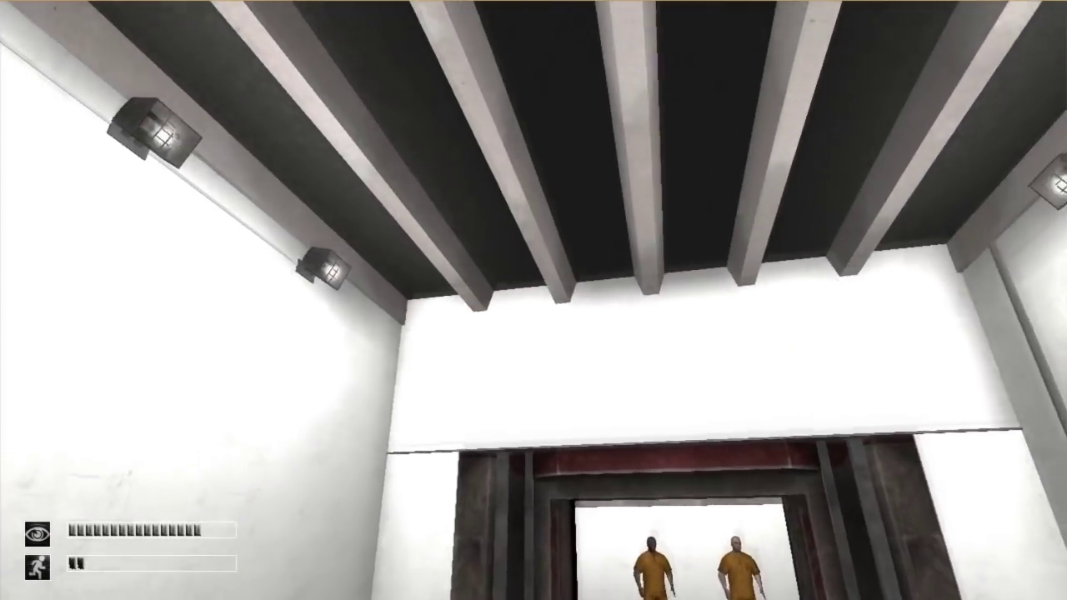
key(shift+w)
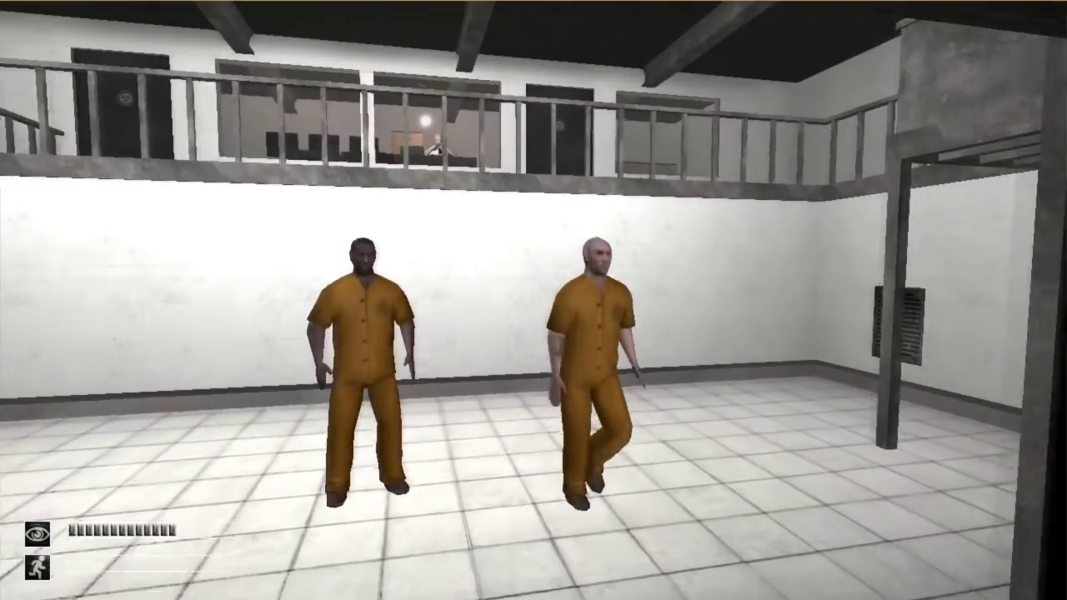
Approach SCP-173, then back away from it until it kills the player
key(s)
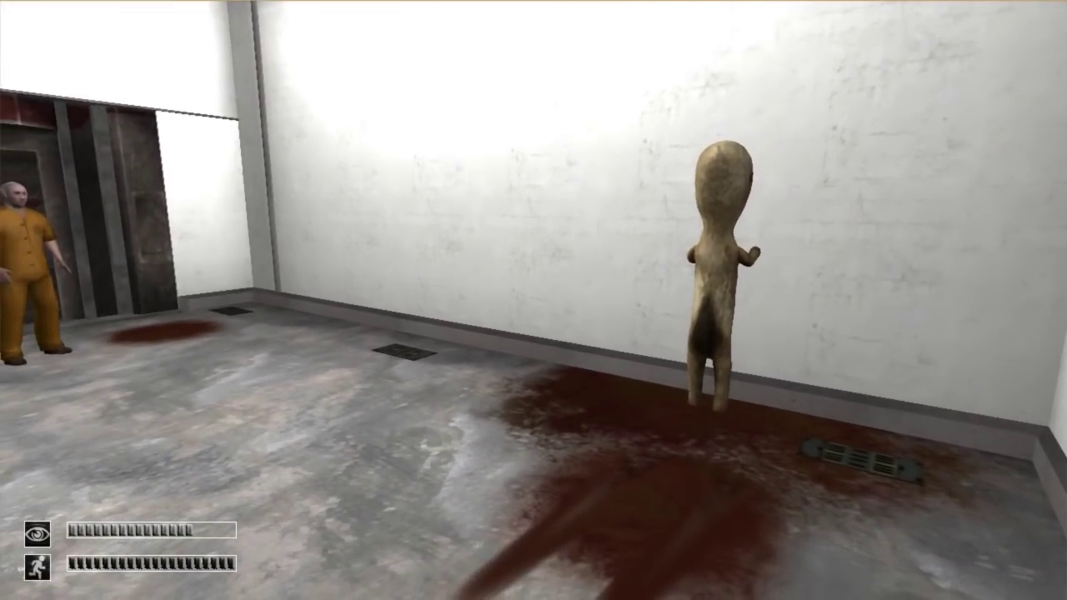
key(w)
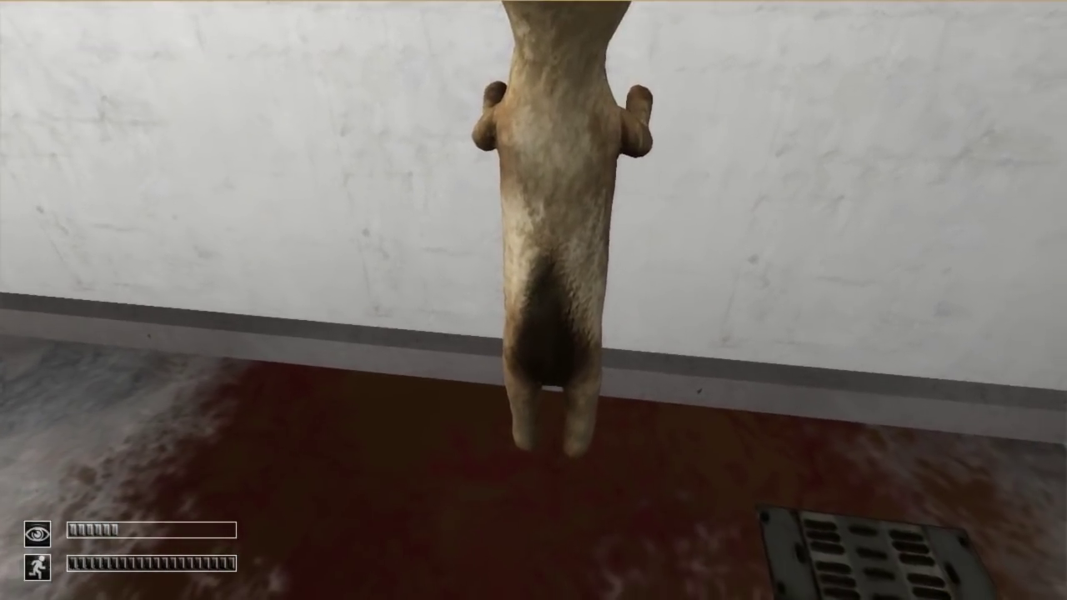
key(s)
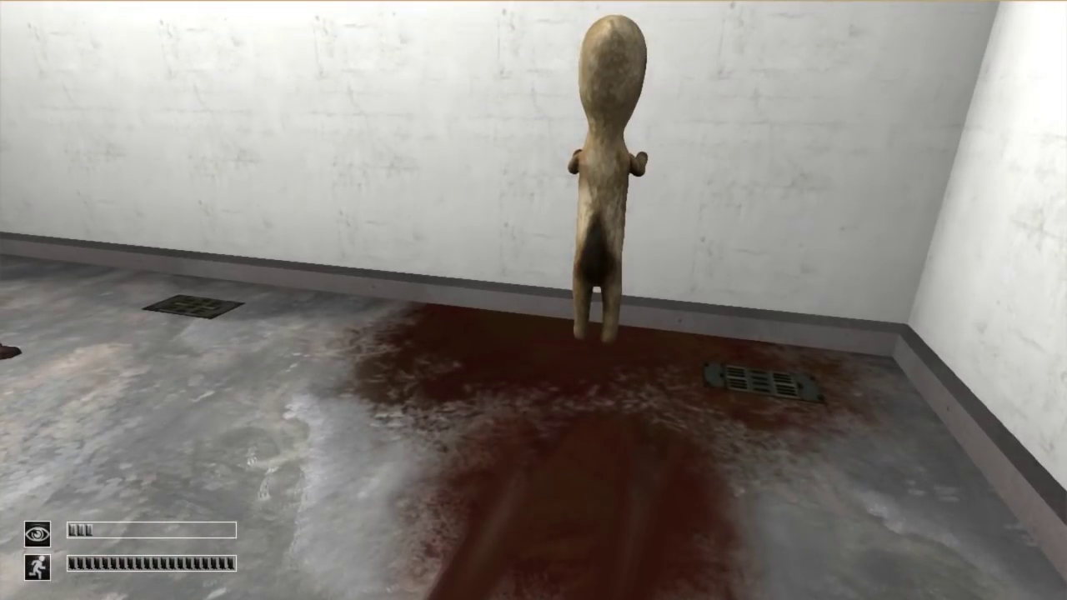
key(s)
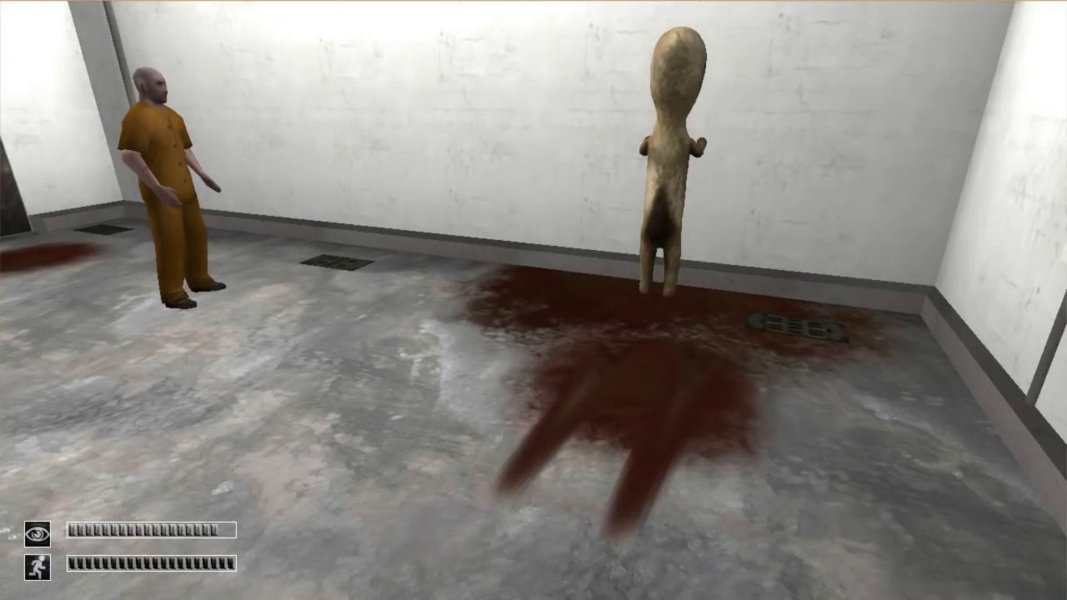
key(s)
key(s)
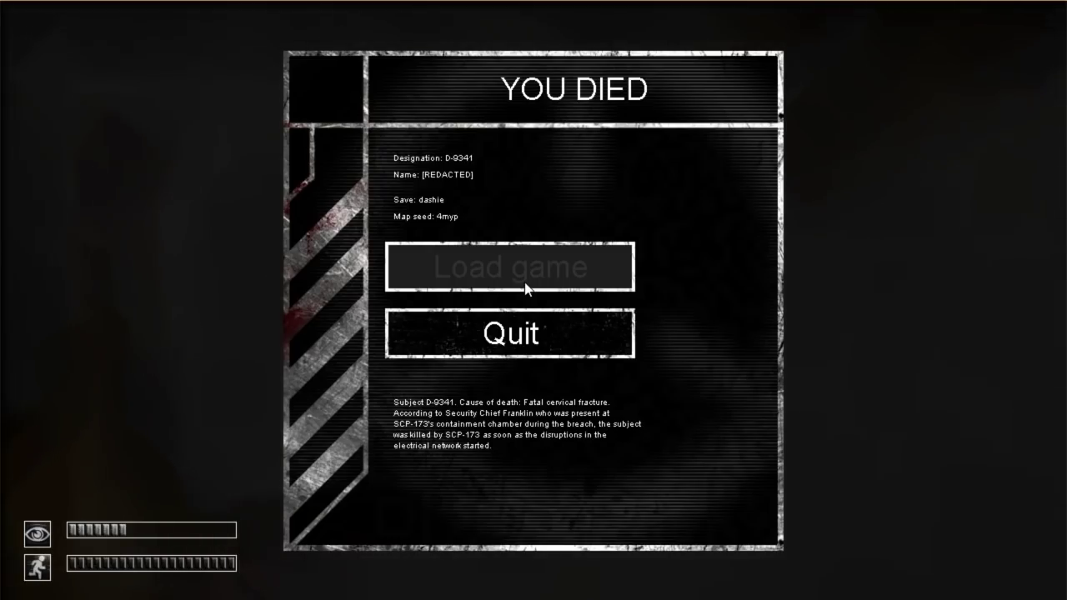
Load the saved game and follow the guard into the tunnels
click(526, 288)
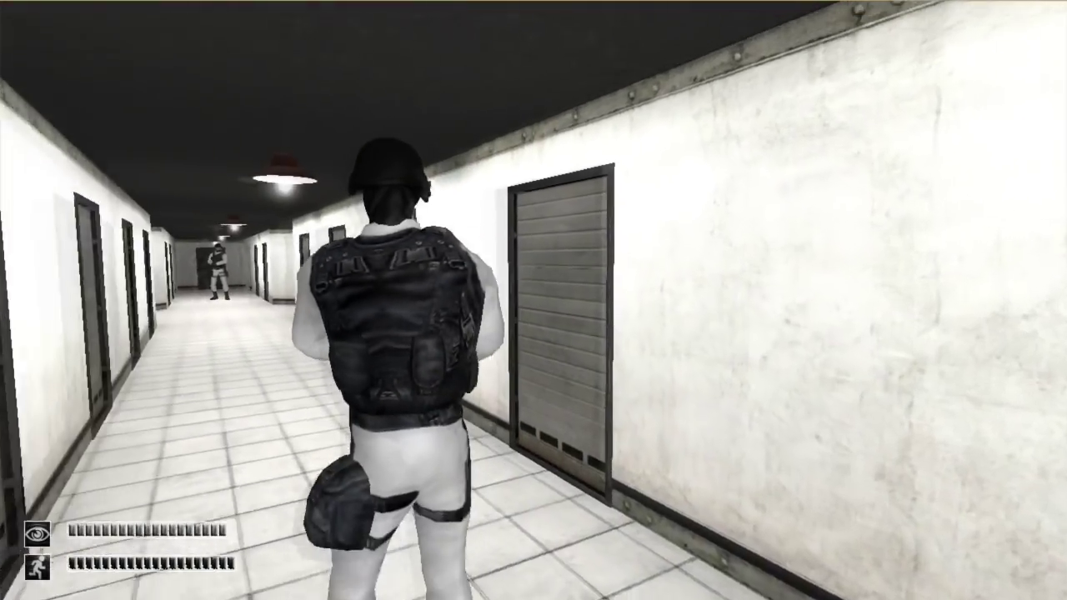
key(w)
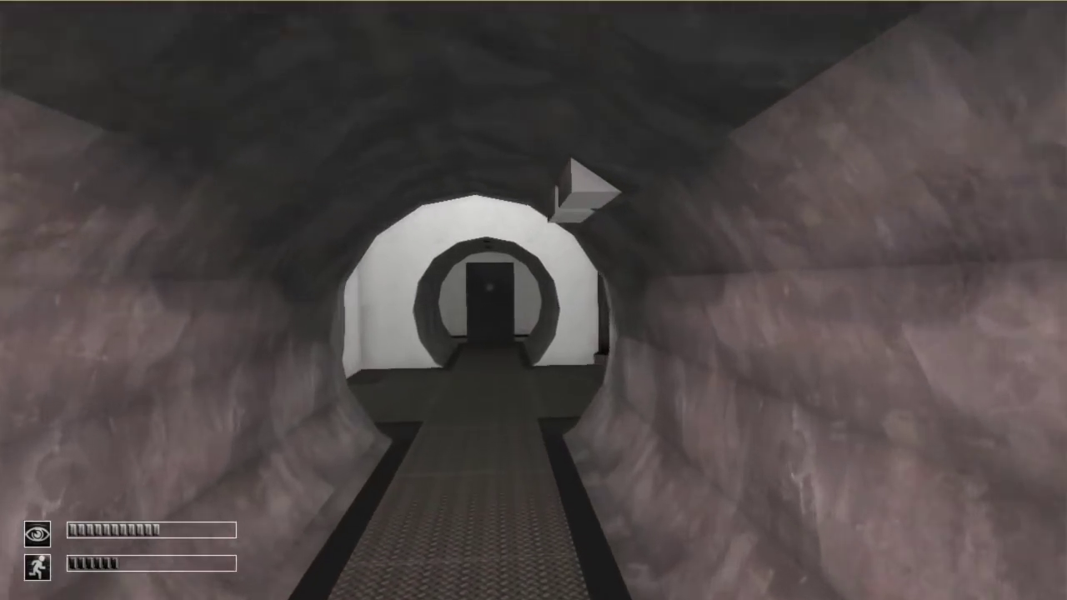
key(shift+w)
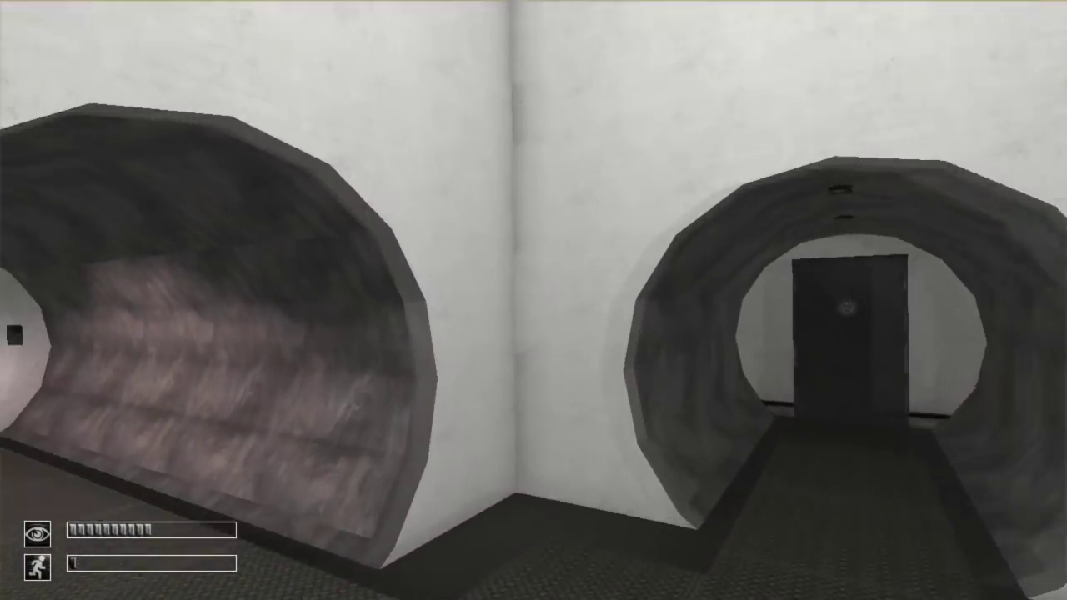
key(w)
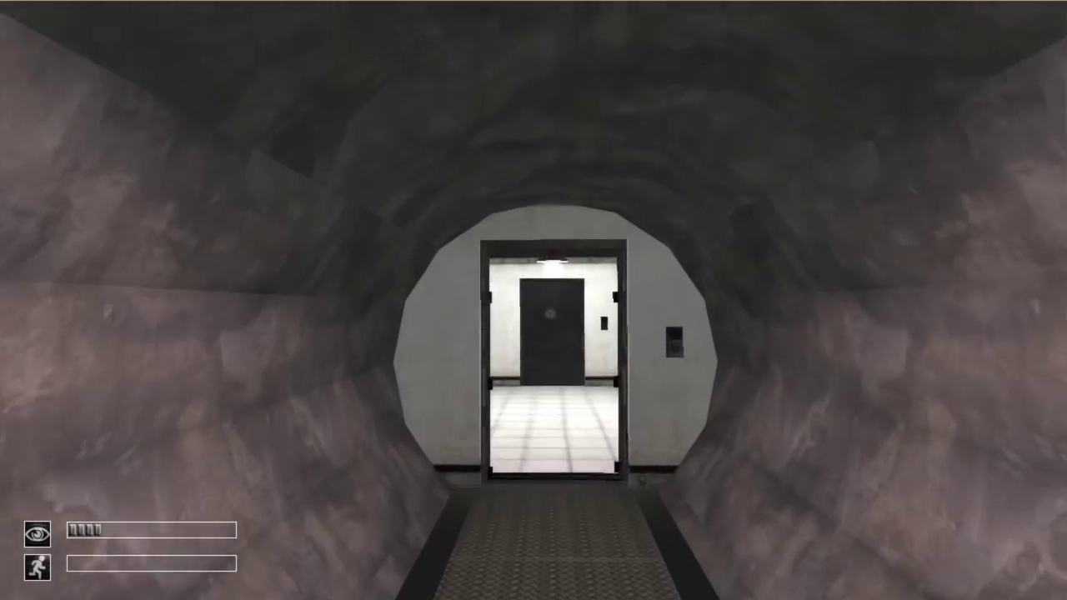
Follow the guard through the white room and doorway onto the catwalk, stopping face-to-face
key(w)
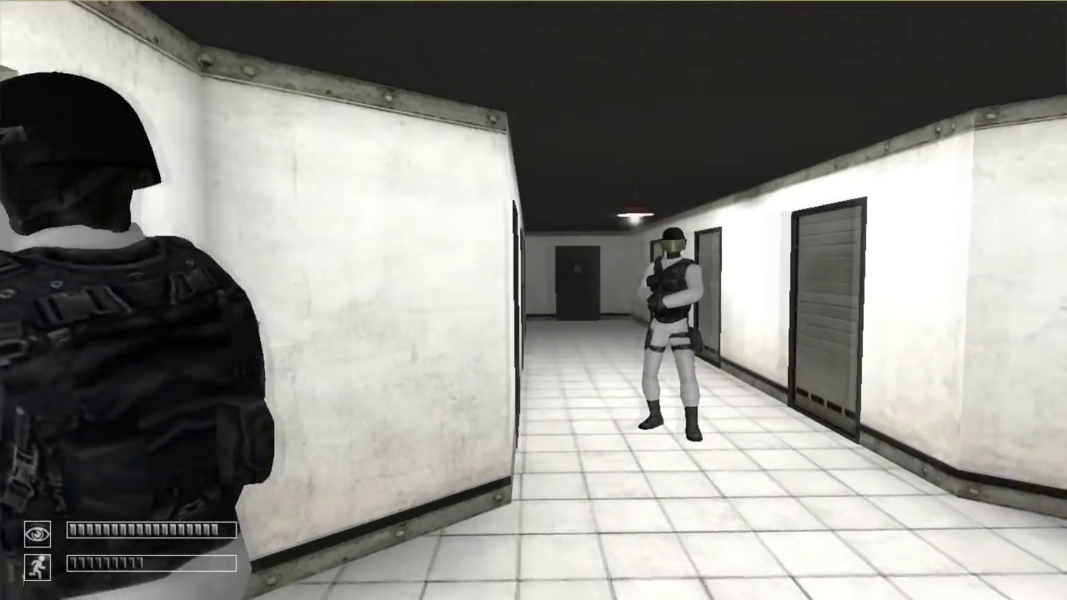
key(w)
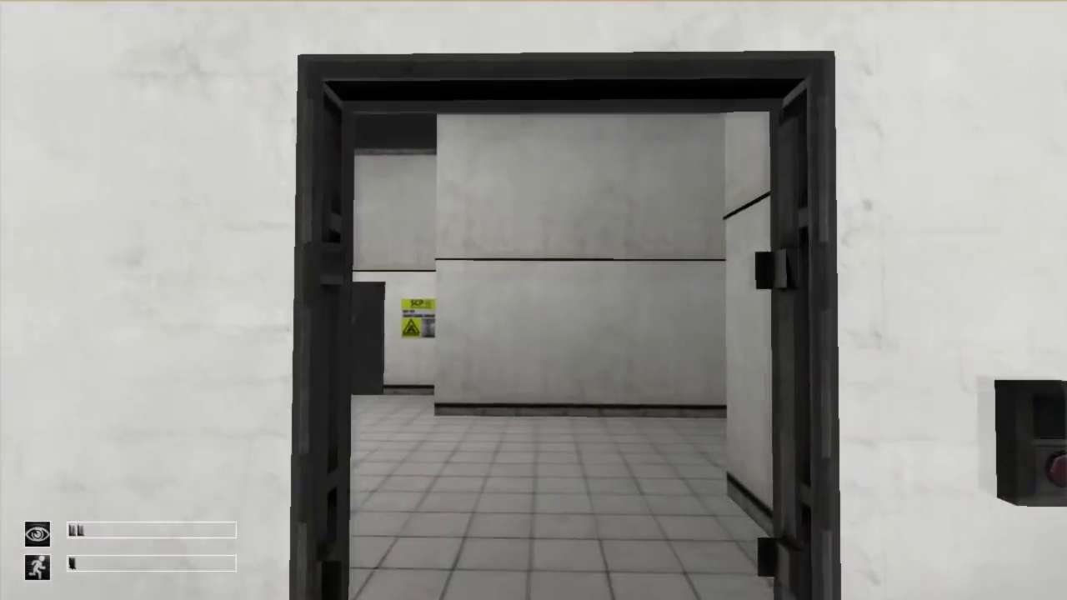
key(w)
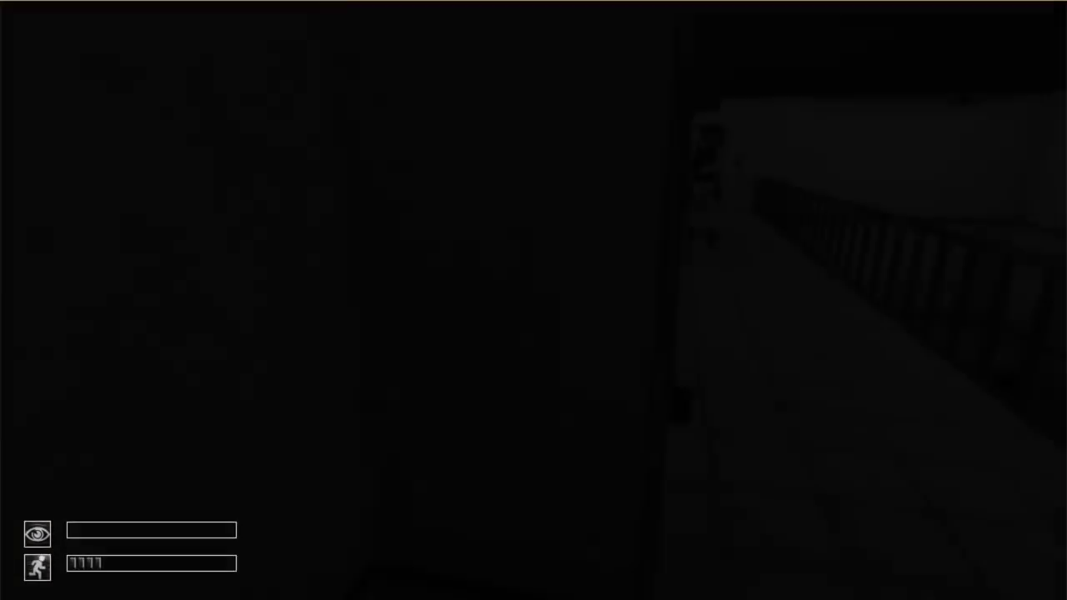
key(w)
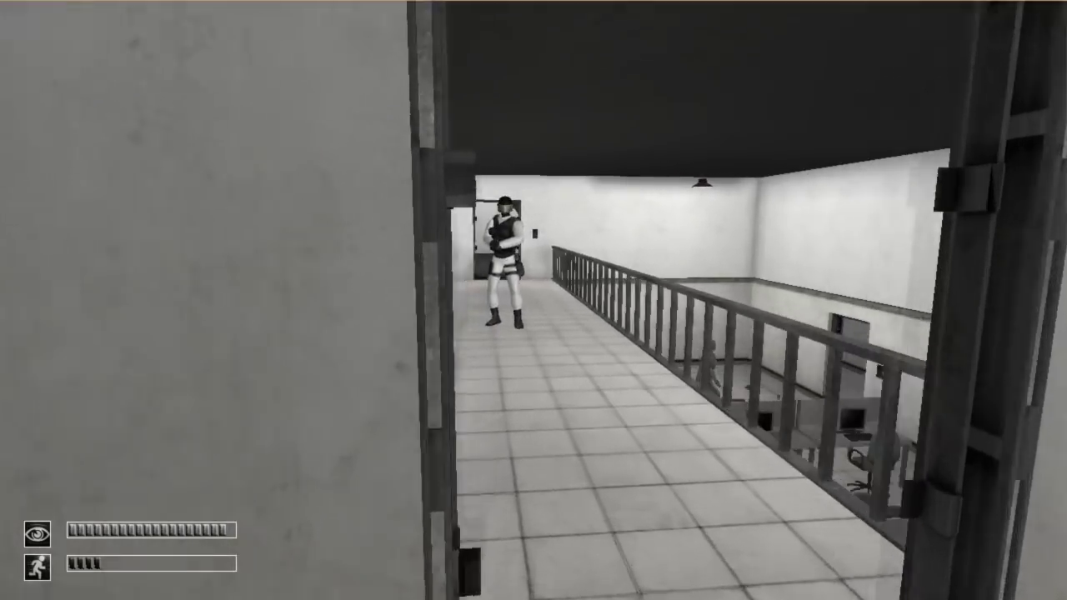
key(w)
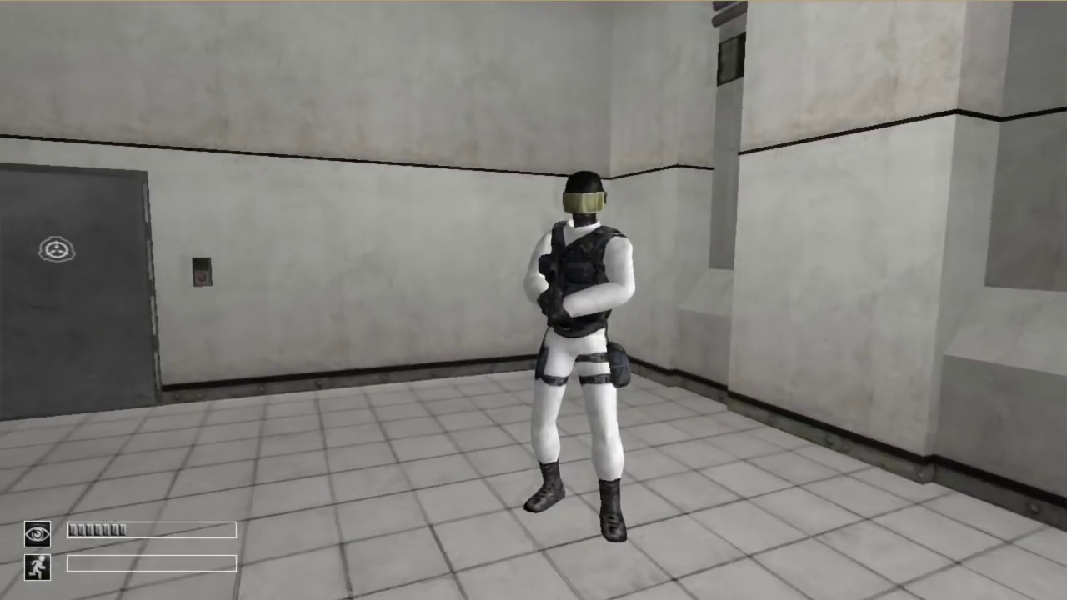
key(w)
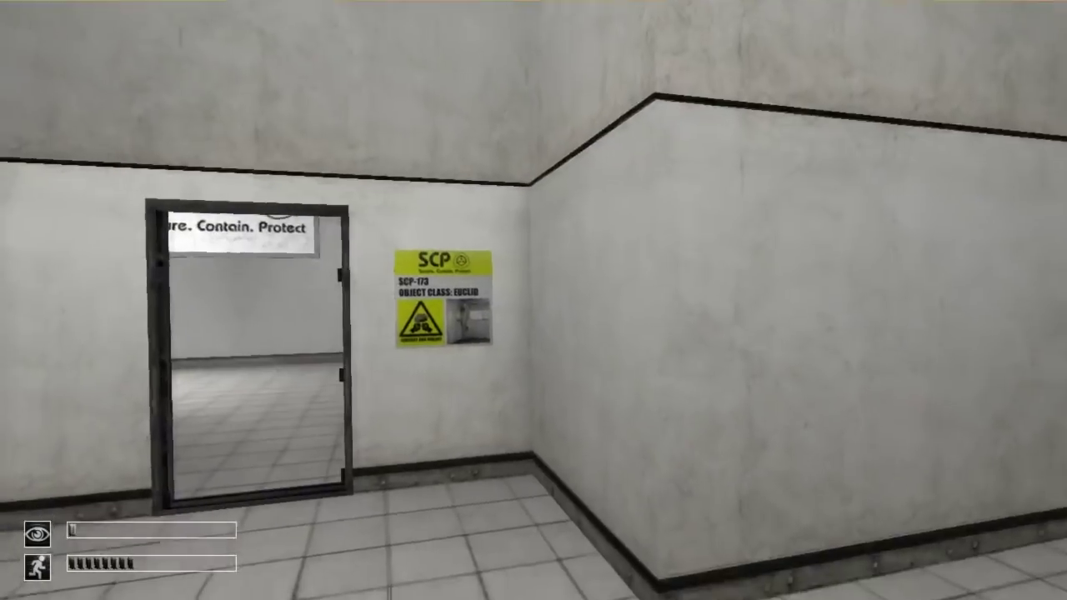
Walk through the doorway by the SCP-173 poster and stop beside the two prisoners
key(w)
key(w)
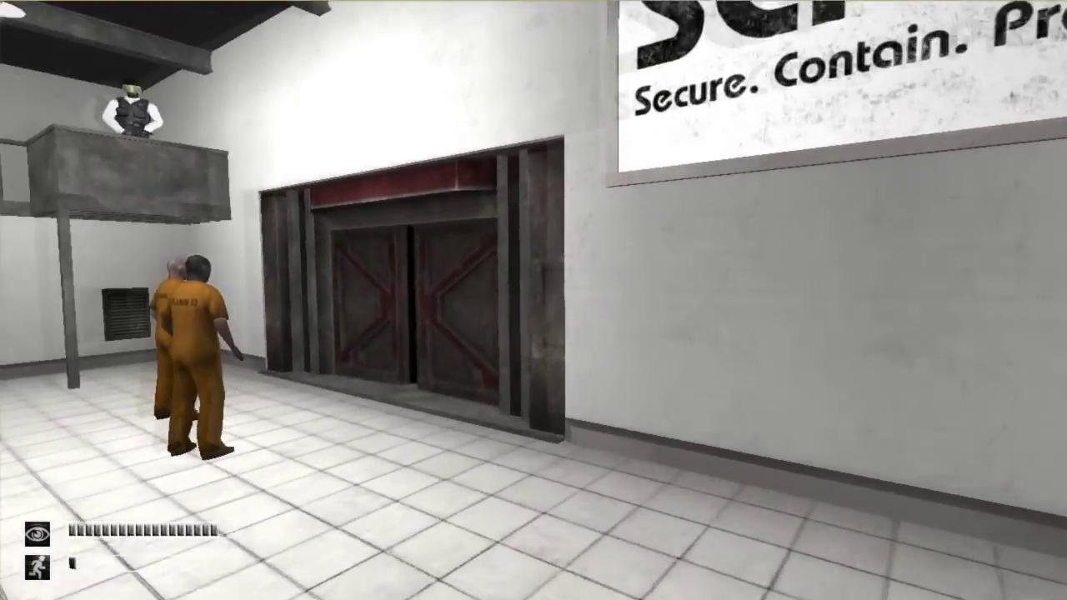
key(w)
key(w)
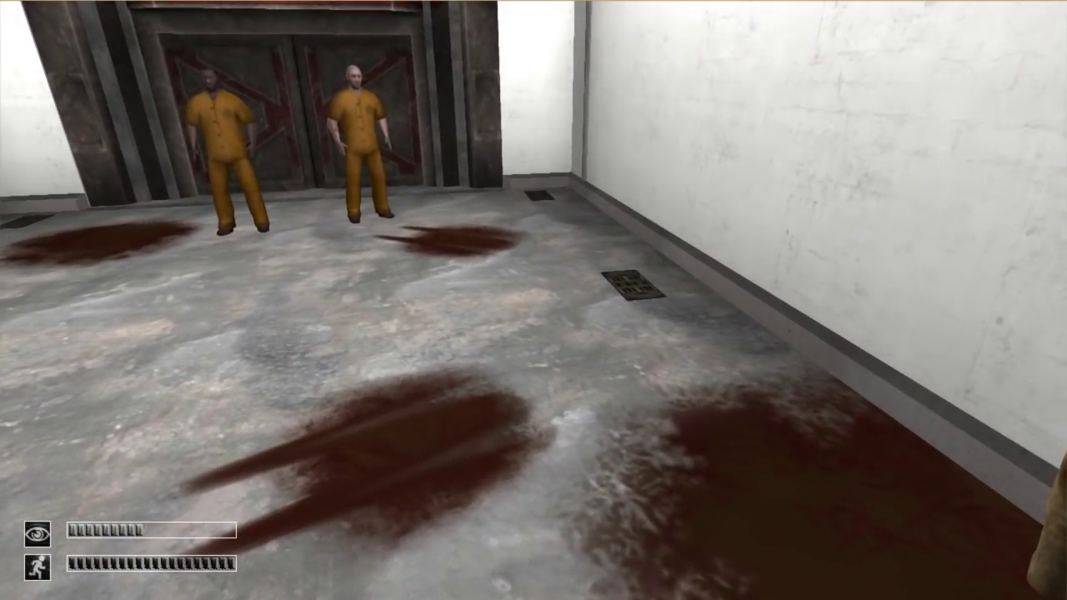
key(s)
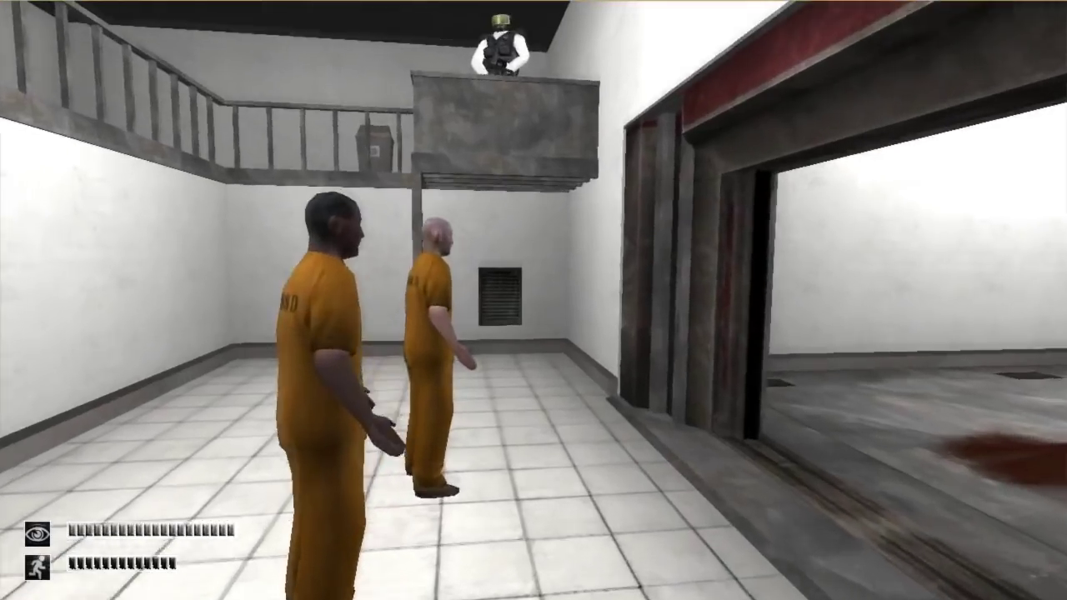
key(shift+w)
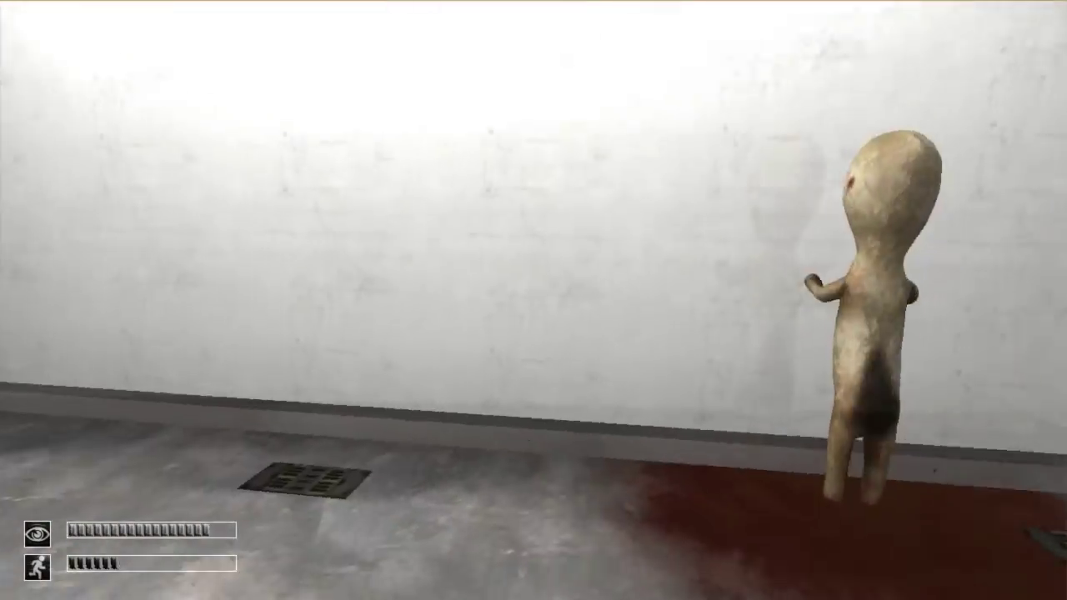
key(shift+w)
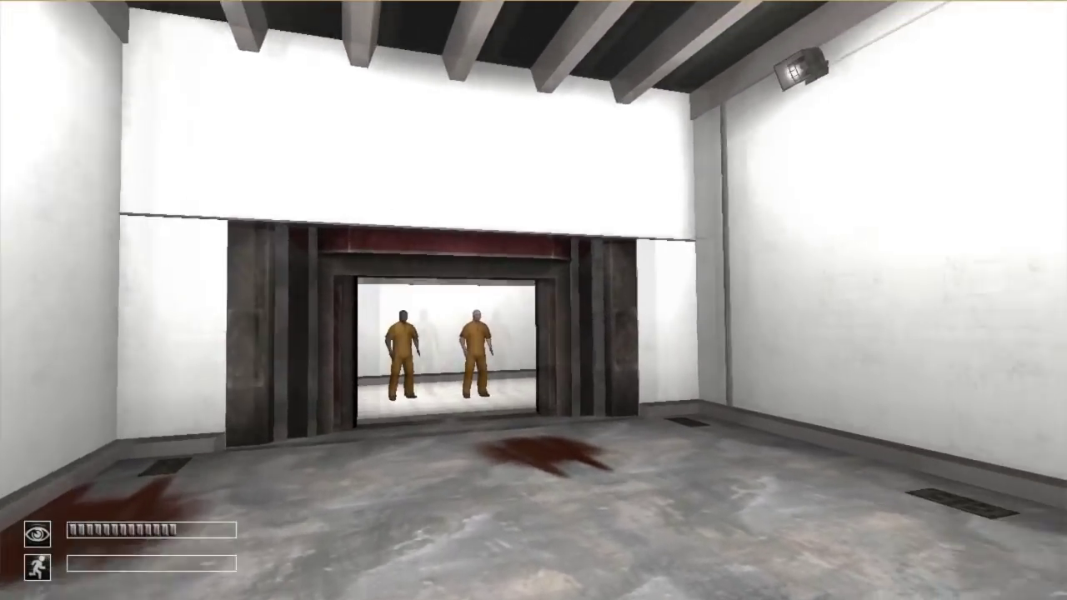
key(w)
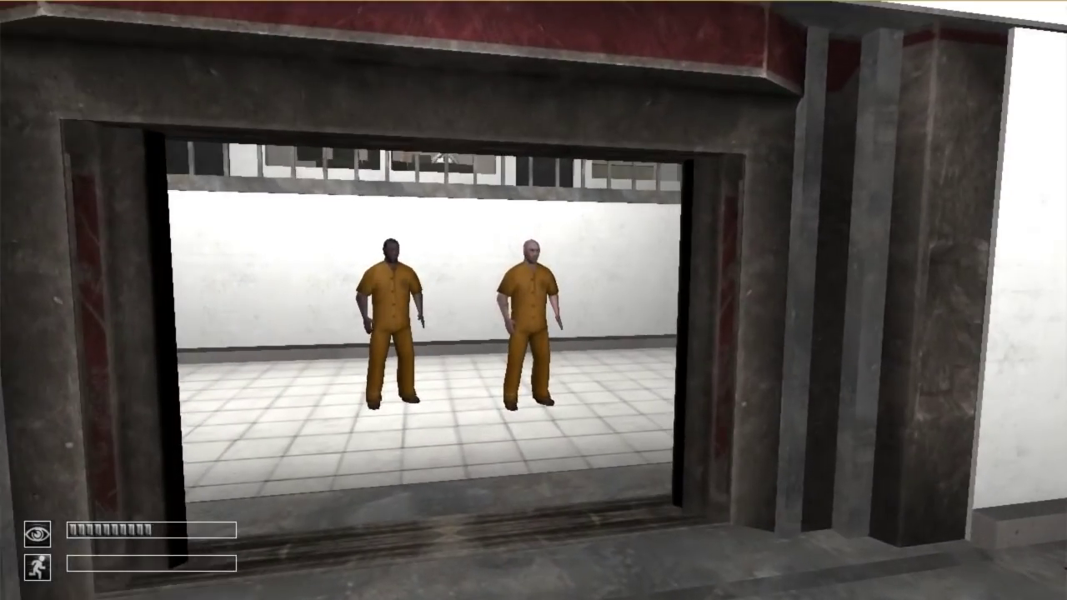
key(w)
key(s)
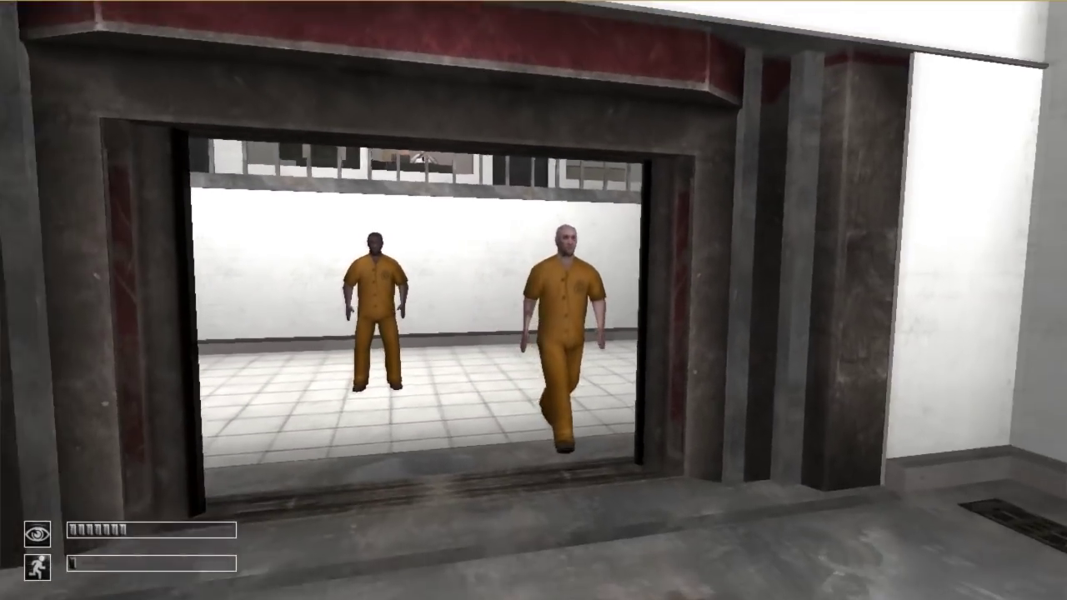
key(s)
key(s)
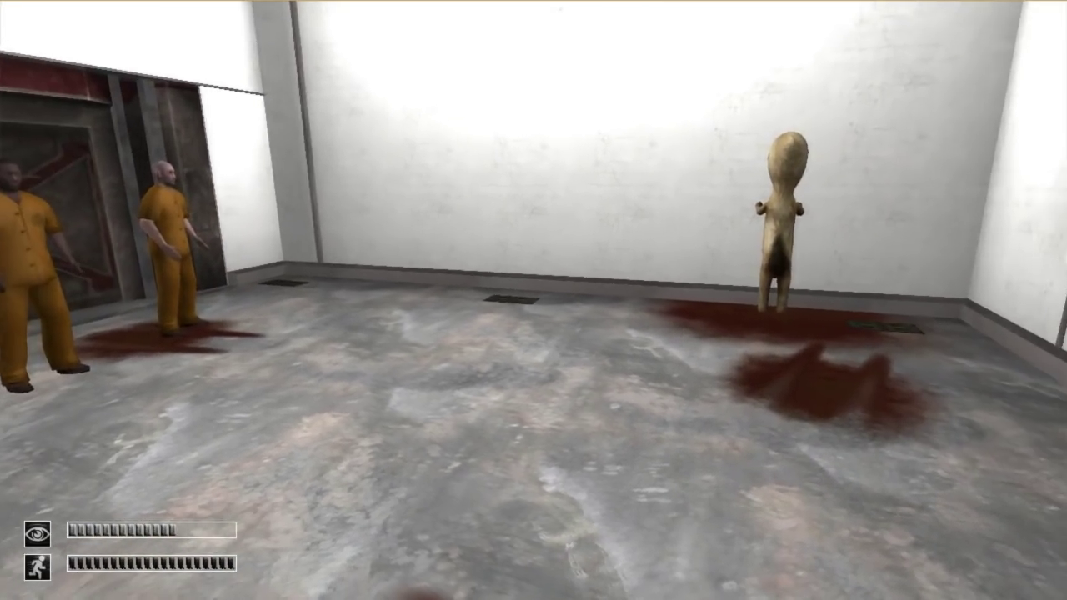
key(shift+w)
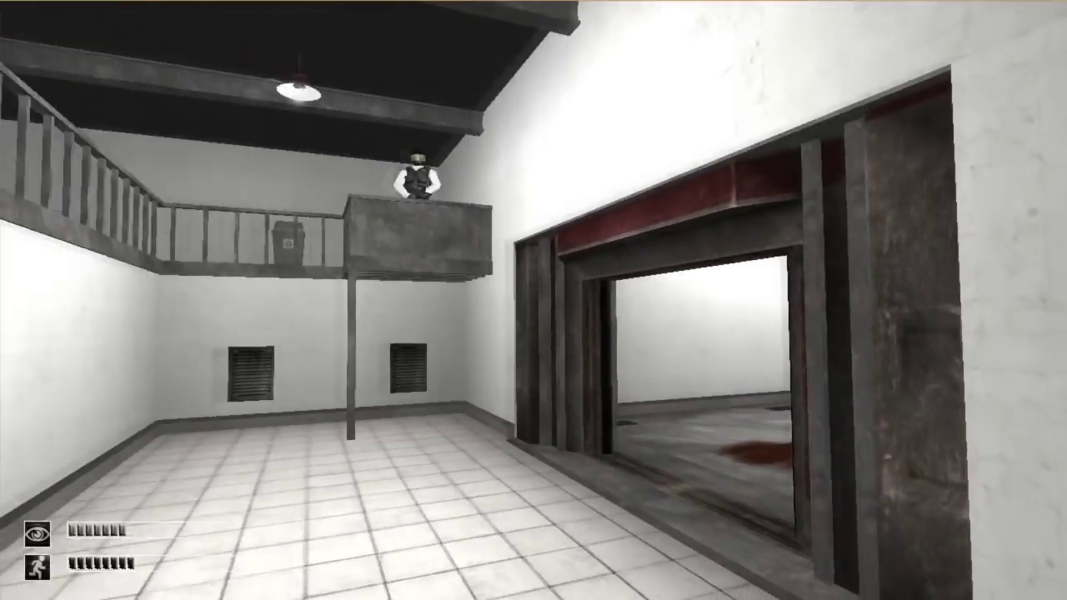
key(w)
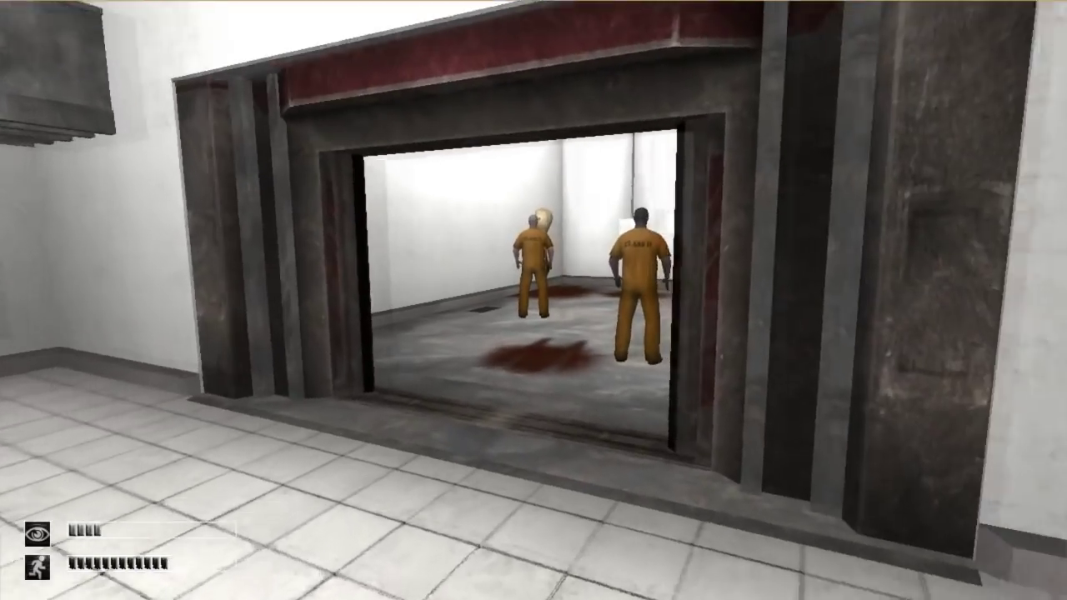
key(s)
key(a)
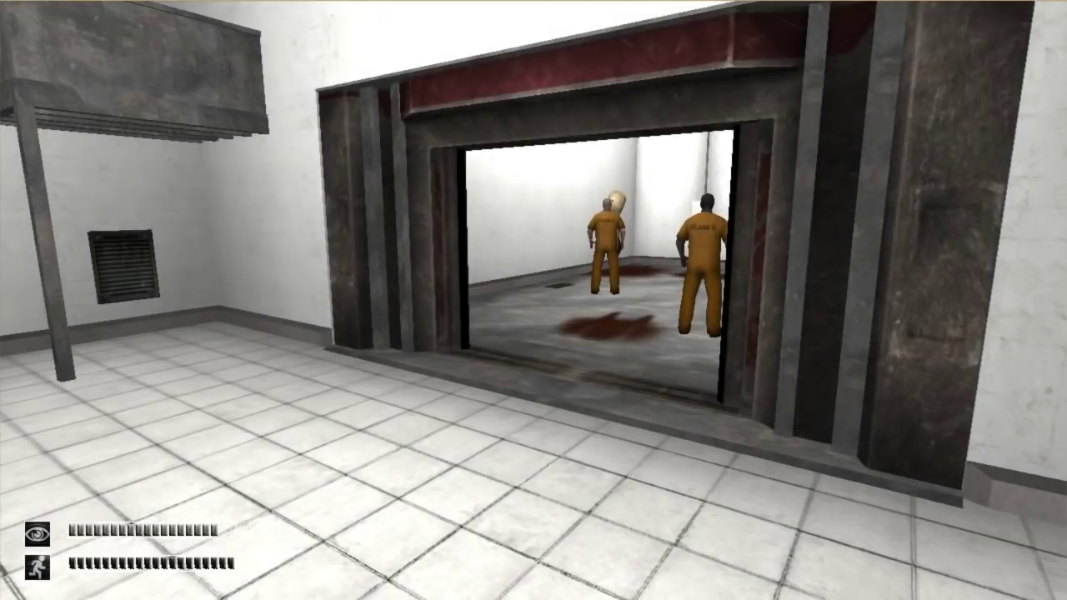
key(w)
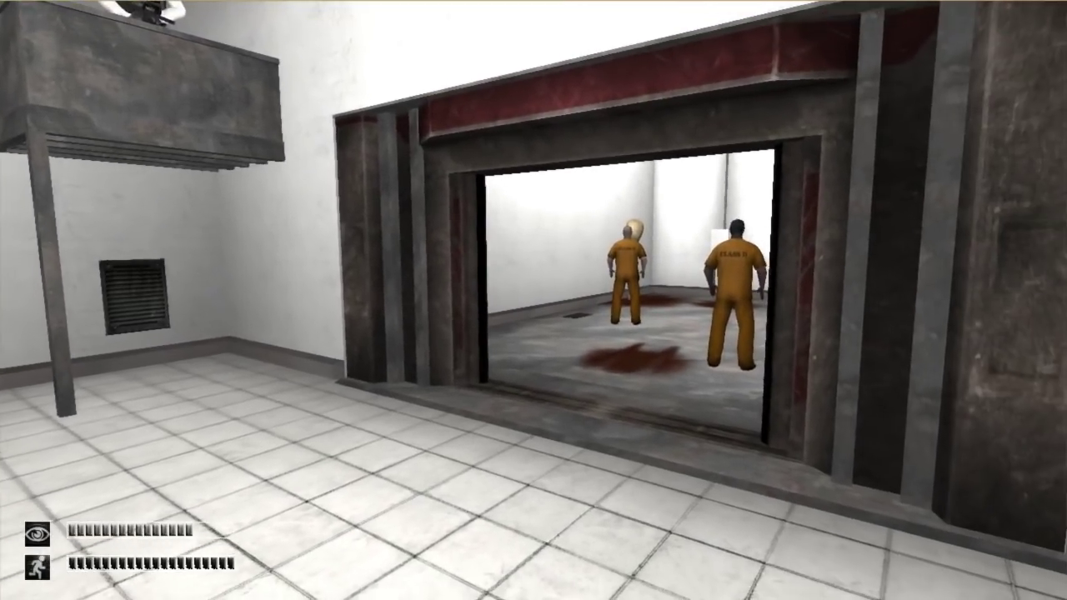
key(d)
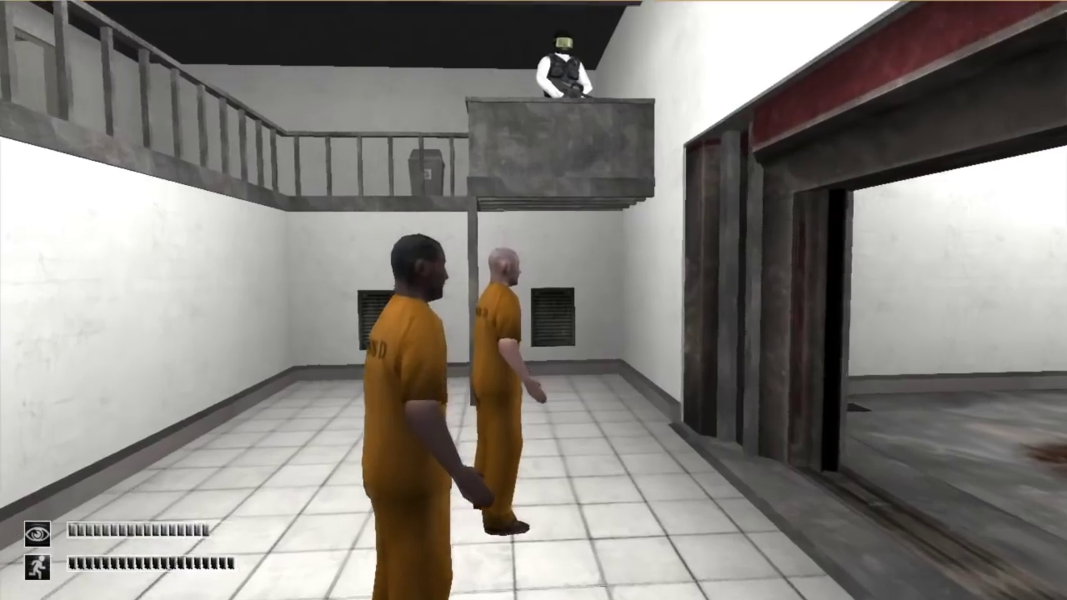
Walk to the side door's keypad and try it, finding the door locked
key(w)
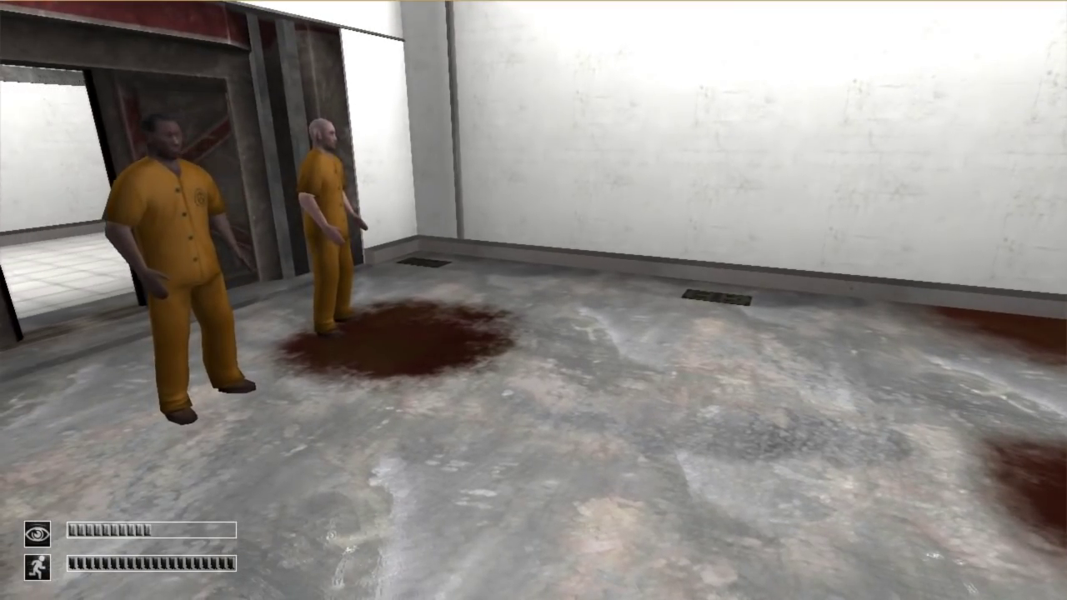
key(shift+w)
key(s)
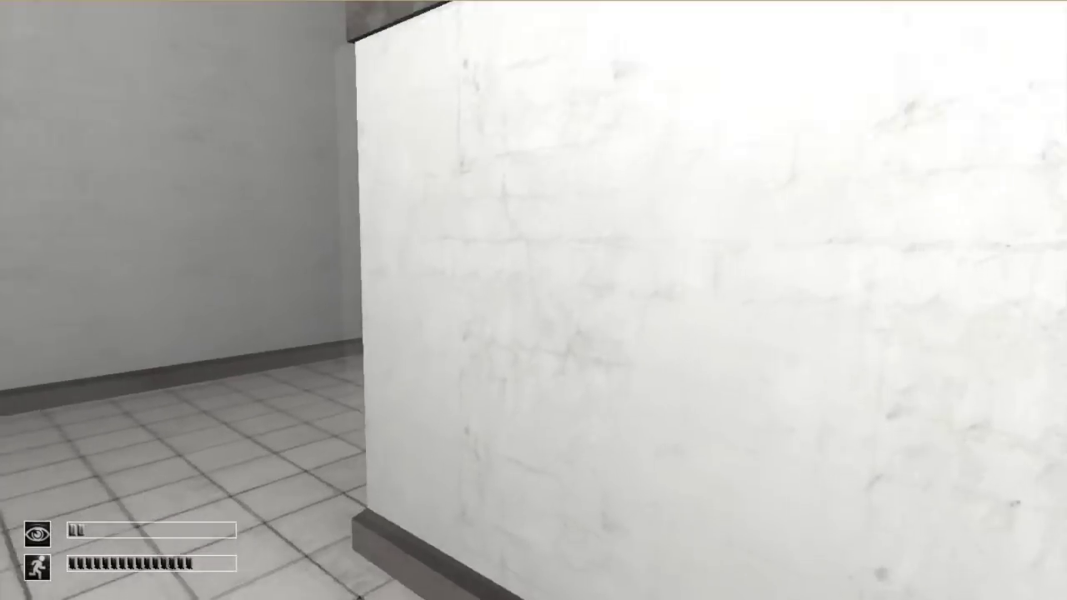
key(w)
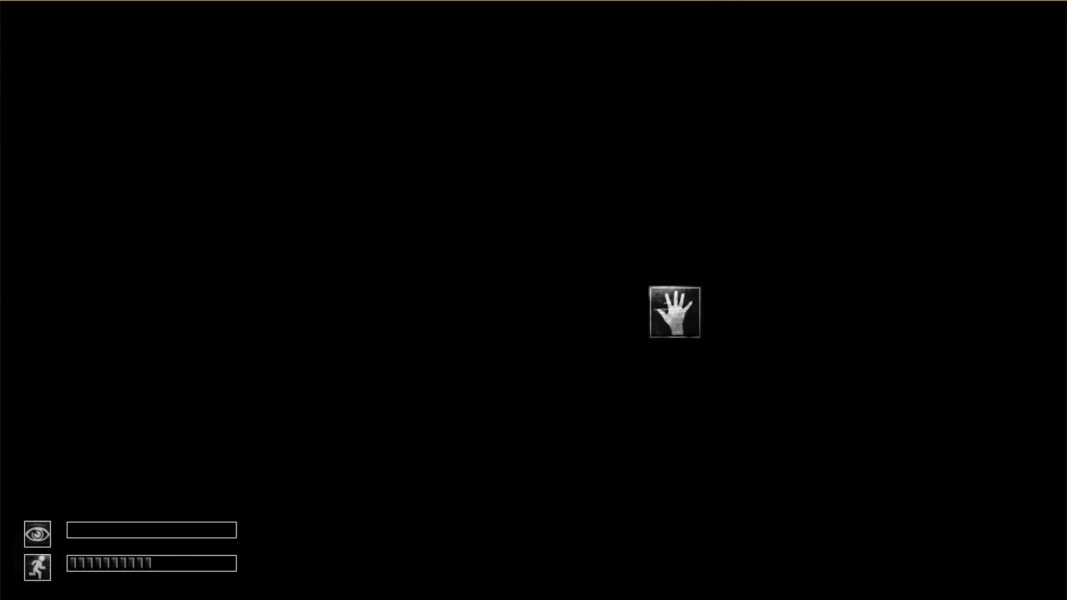
click(534, 300)
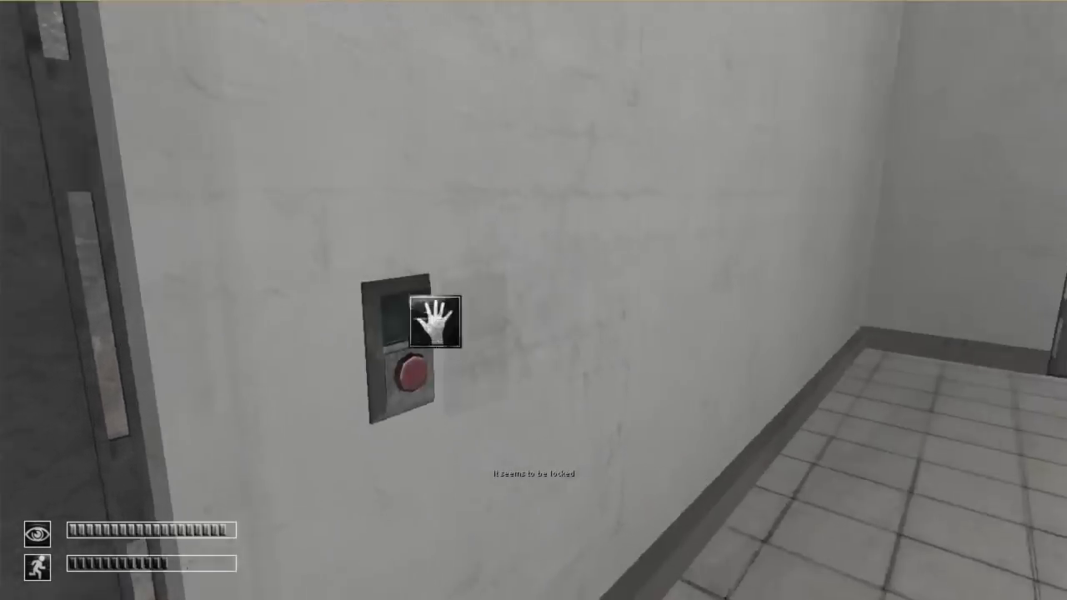
Turn from the locked door and walk back down the corridor toward the prisoners
key(shift+w)
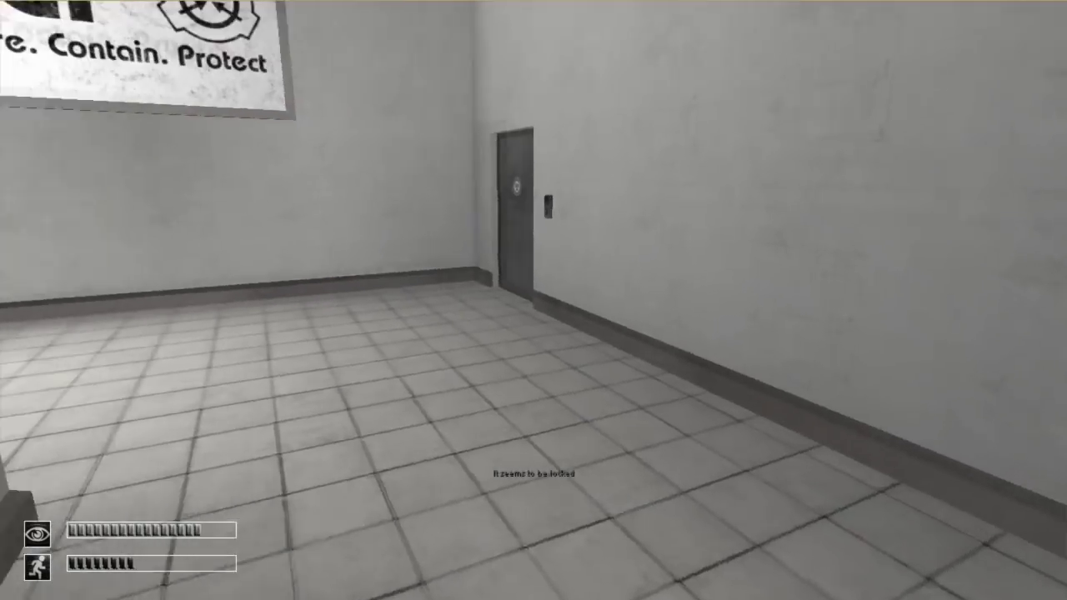
key(w)
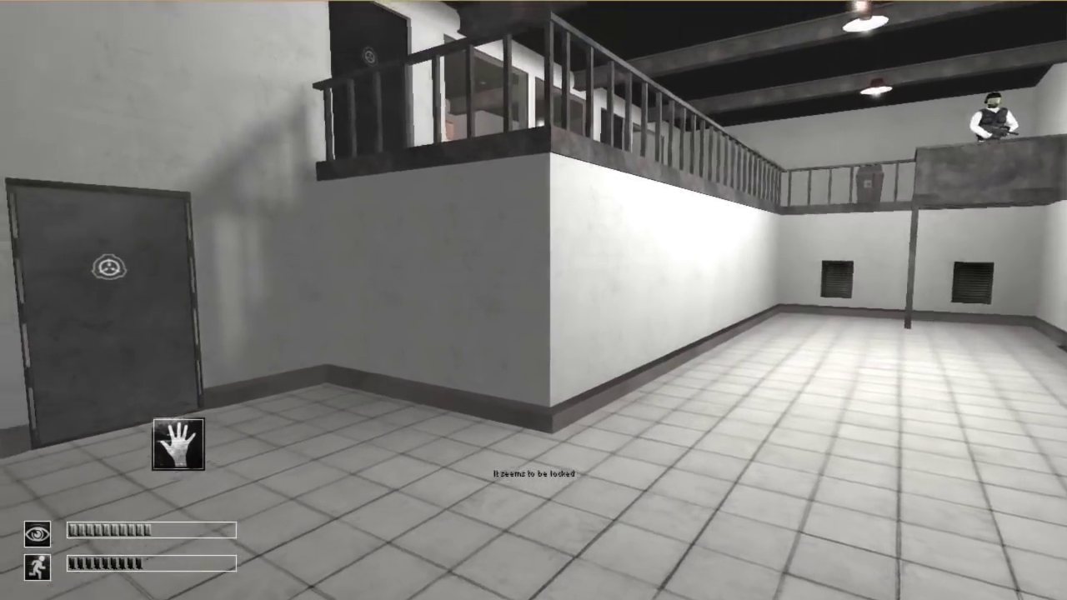
key(space)
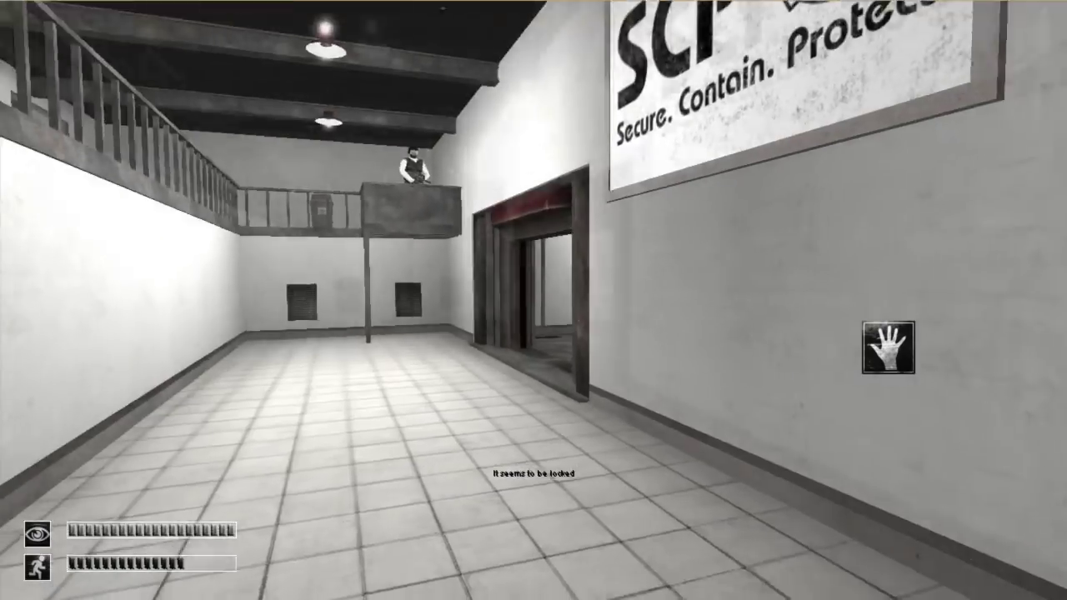
key(space)
key(w)
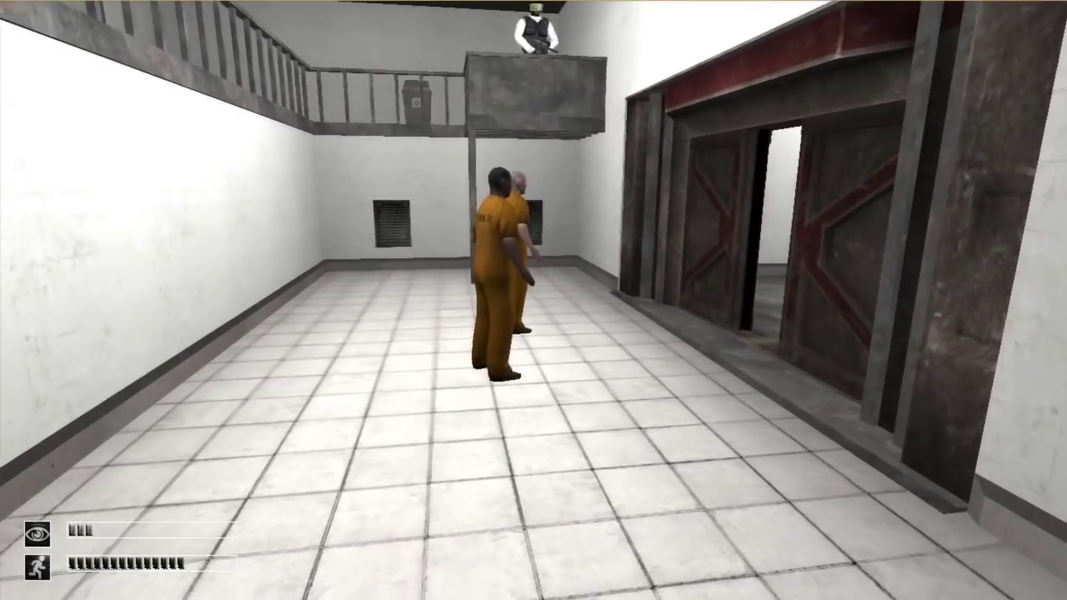
Walk past the prisoners into the chamber and past the SCP-173 statue
key(w)
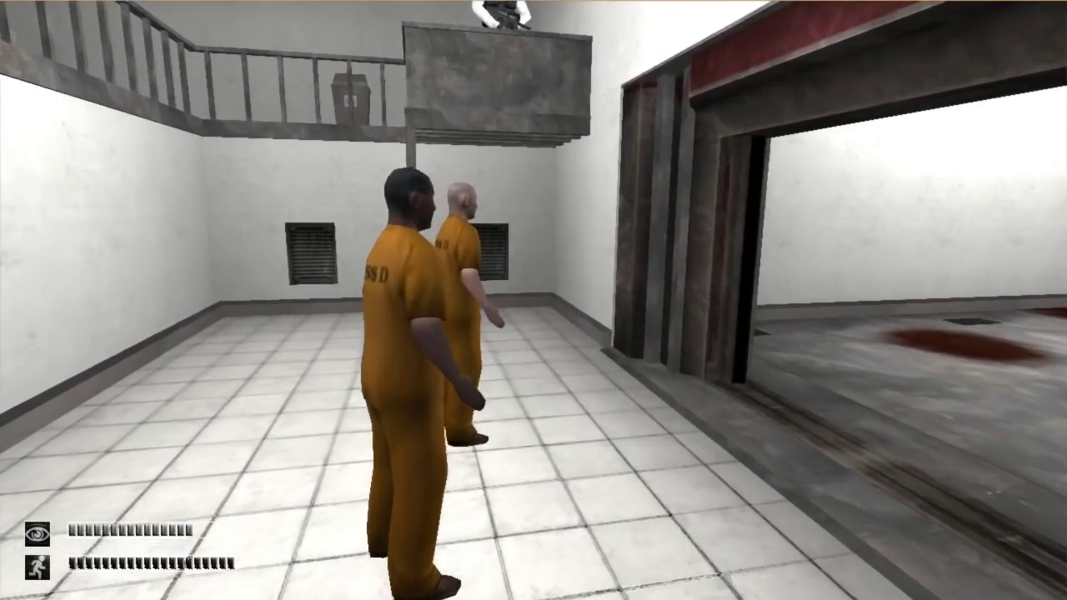
key(w)
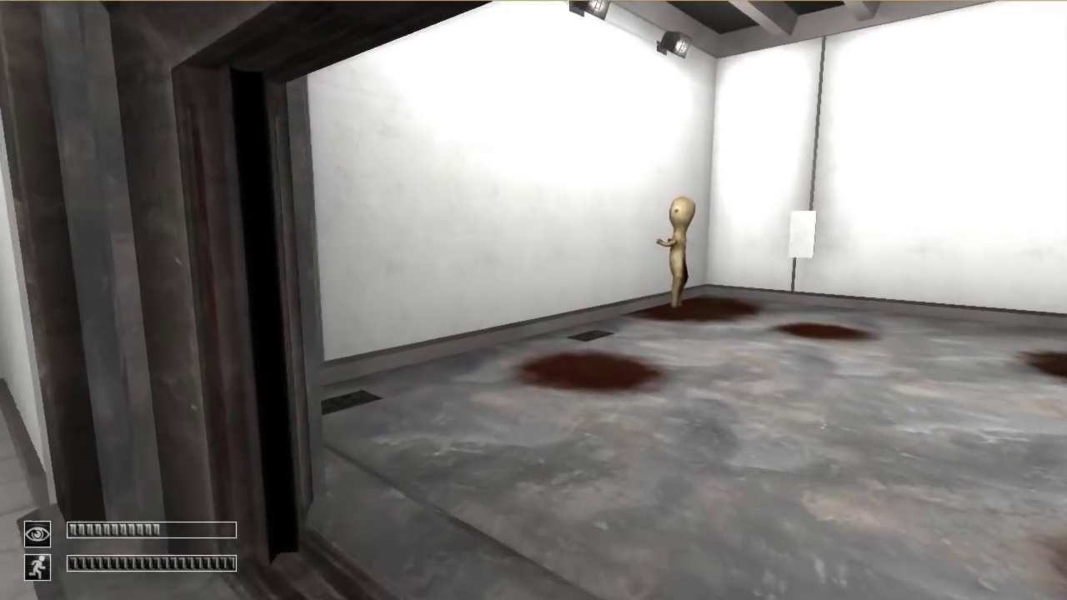
key(w)
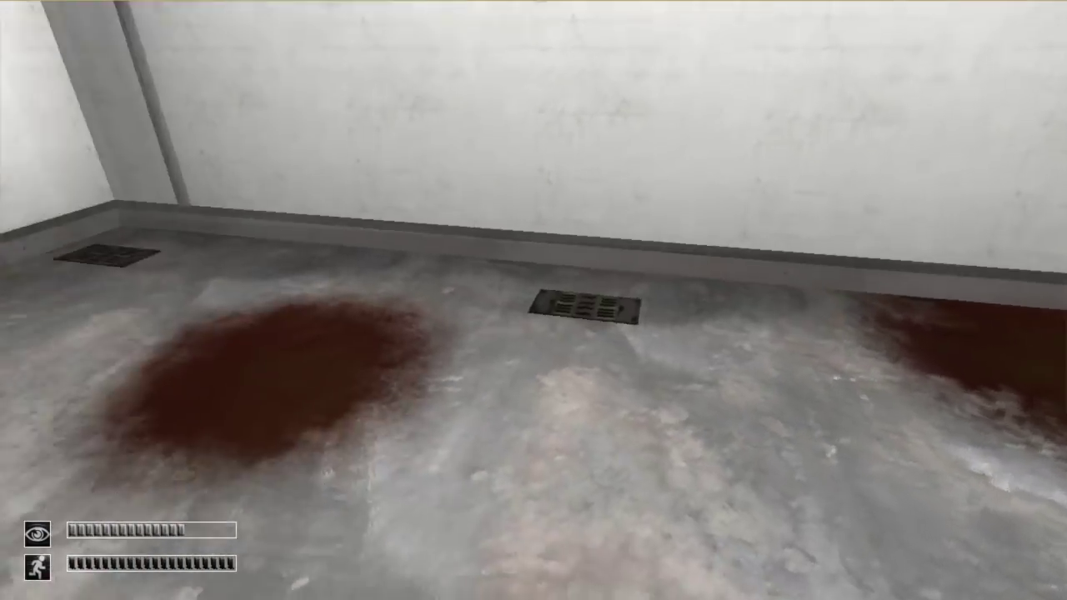
Sprint to the locked grey door, look over the balcony hall, and back up as lights fail
key(shift+w)
key(shift+w)
key(shift+w)
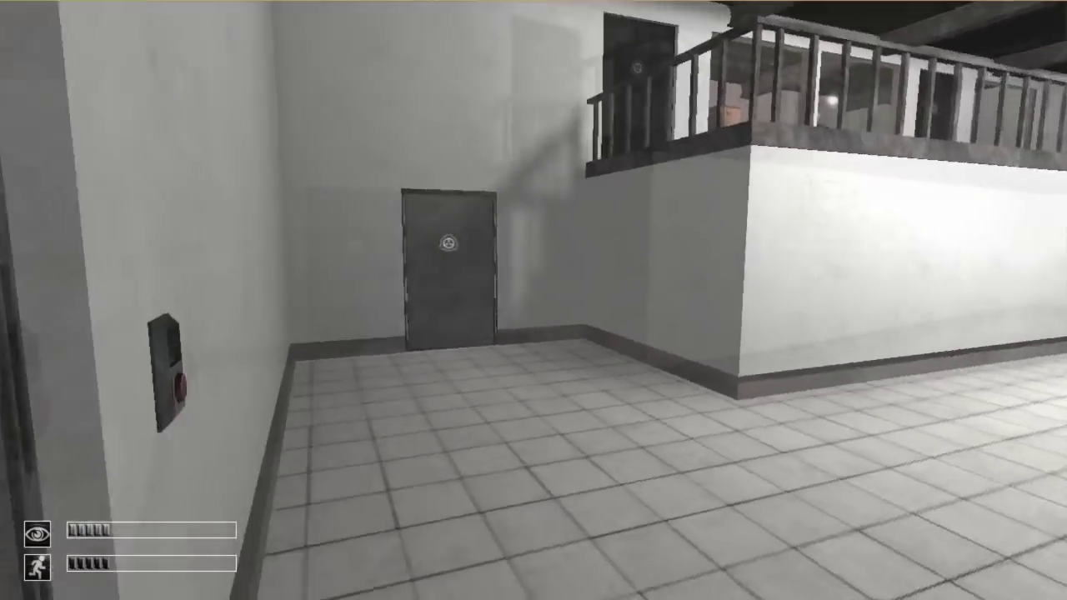
key(w)
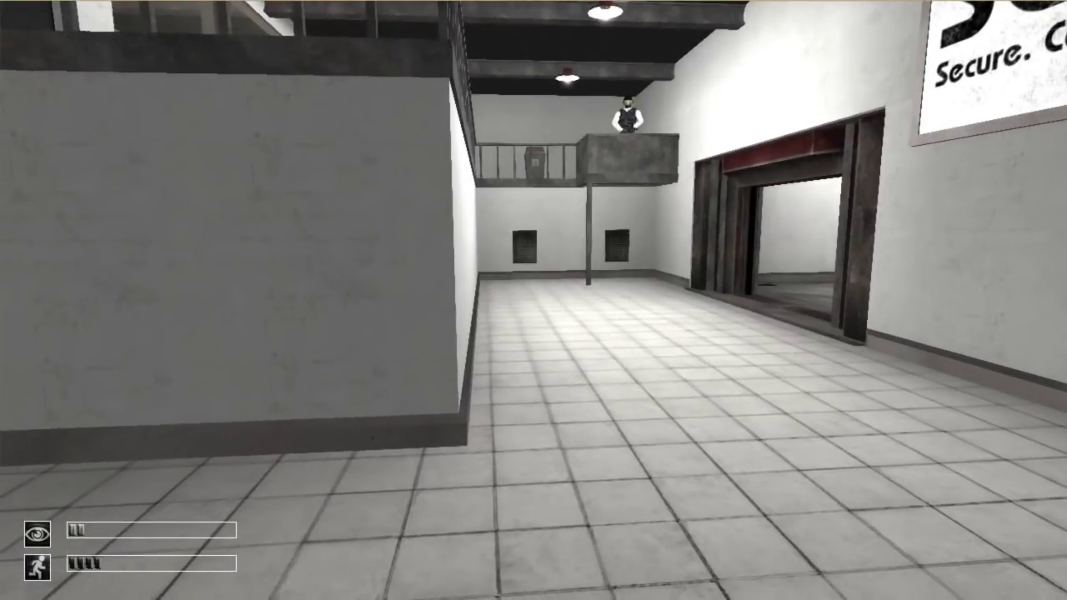
key(w)
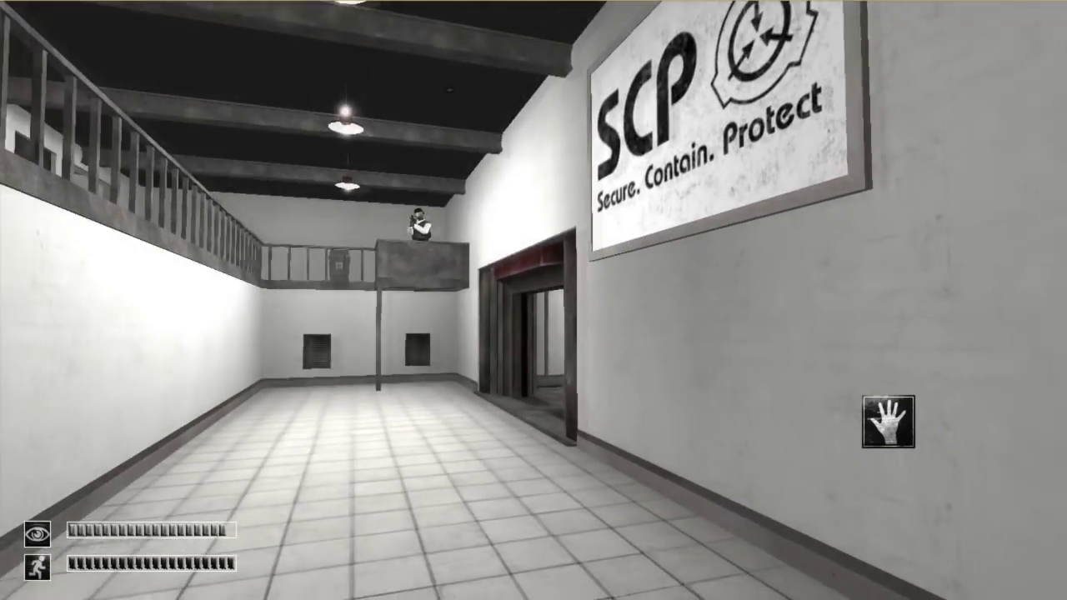
key(s)
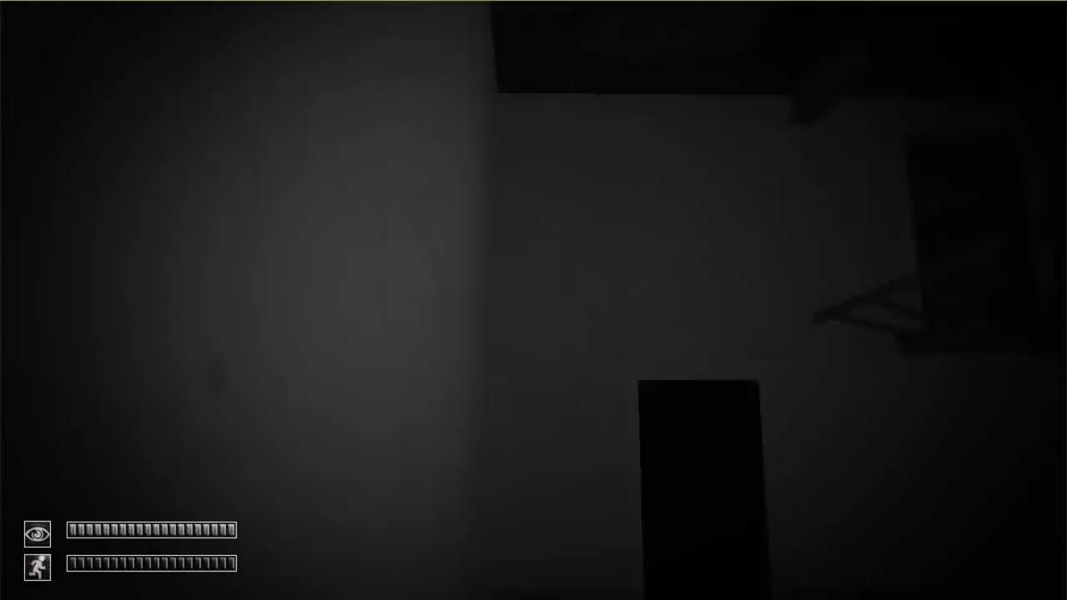
Open the door beside the wall button and sprint down the corridor beyond it
key(w)
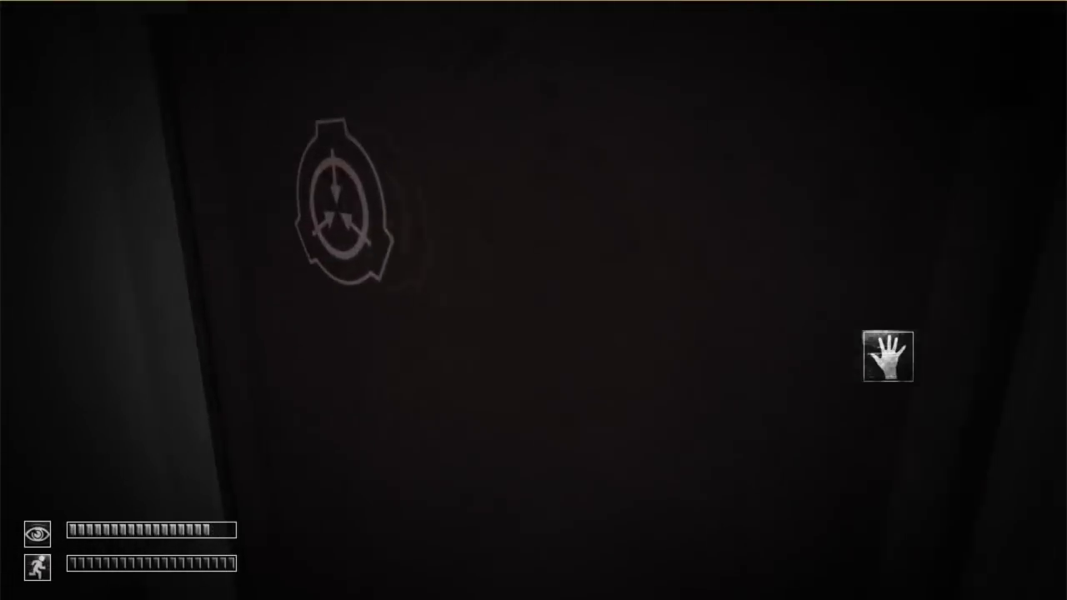
key(w)
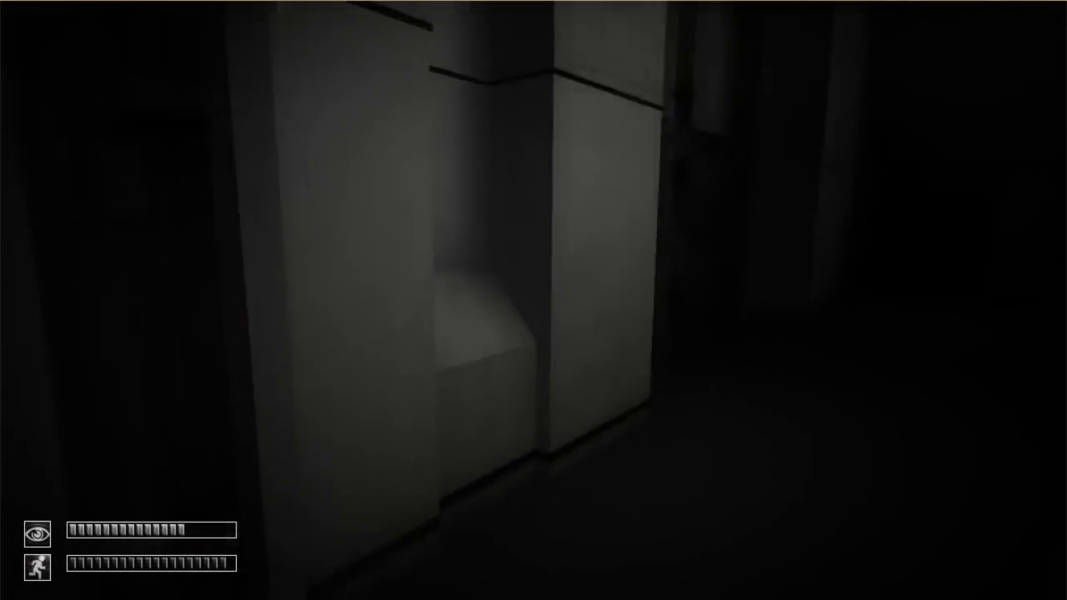
key(shift+w)
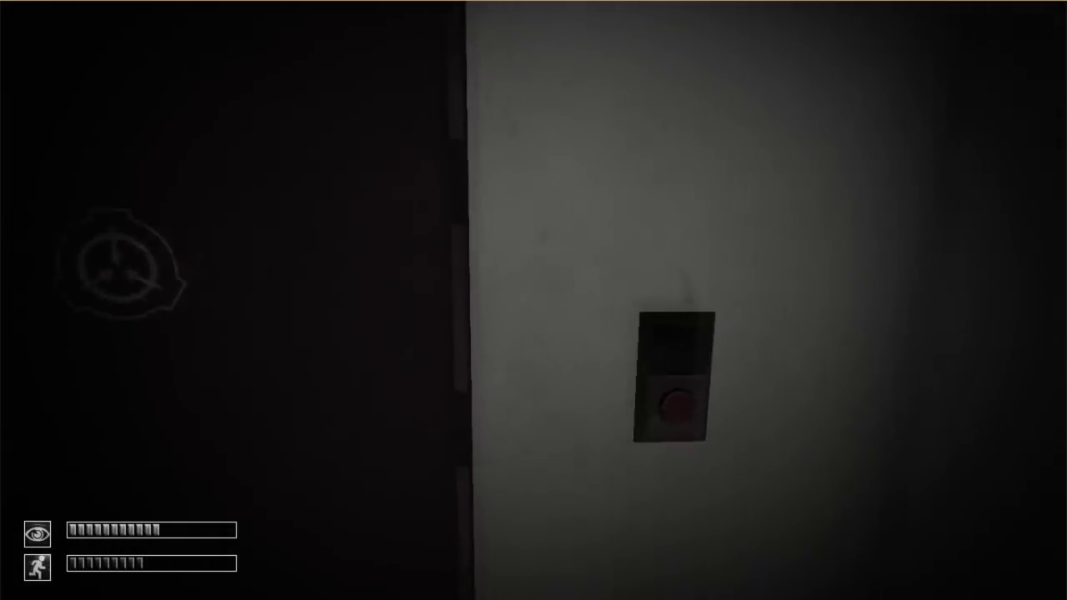
click(630, 339)
key(shift+w)
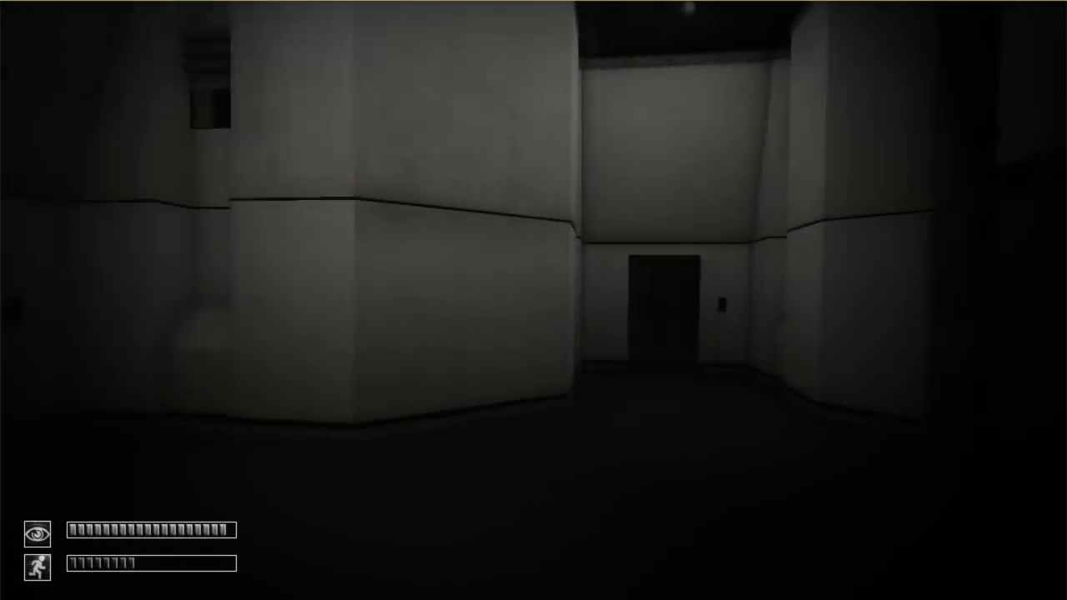
key(shift+w)
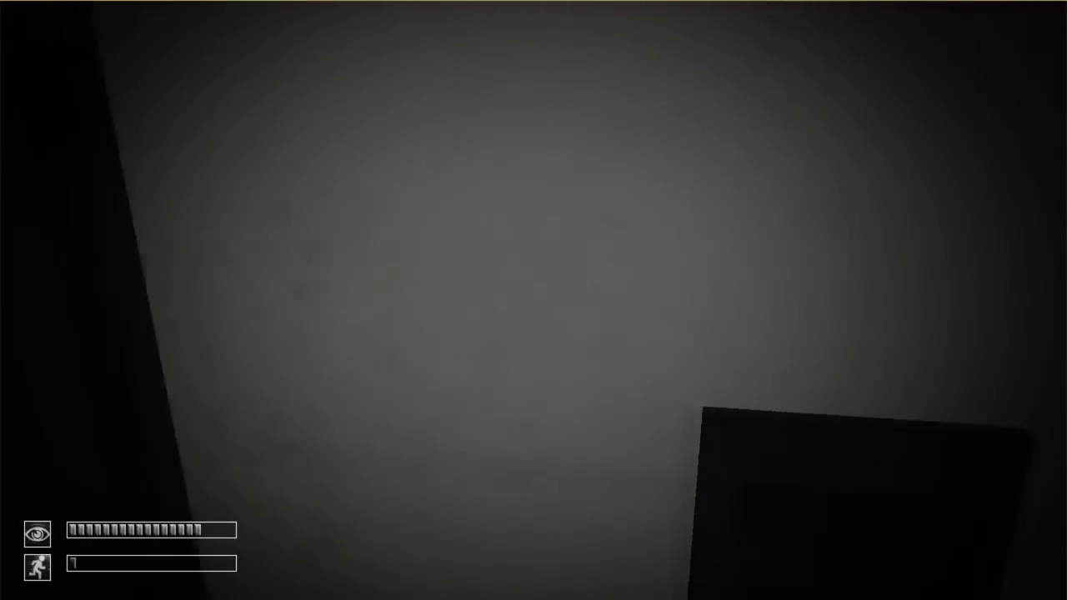
key(shift+w)
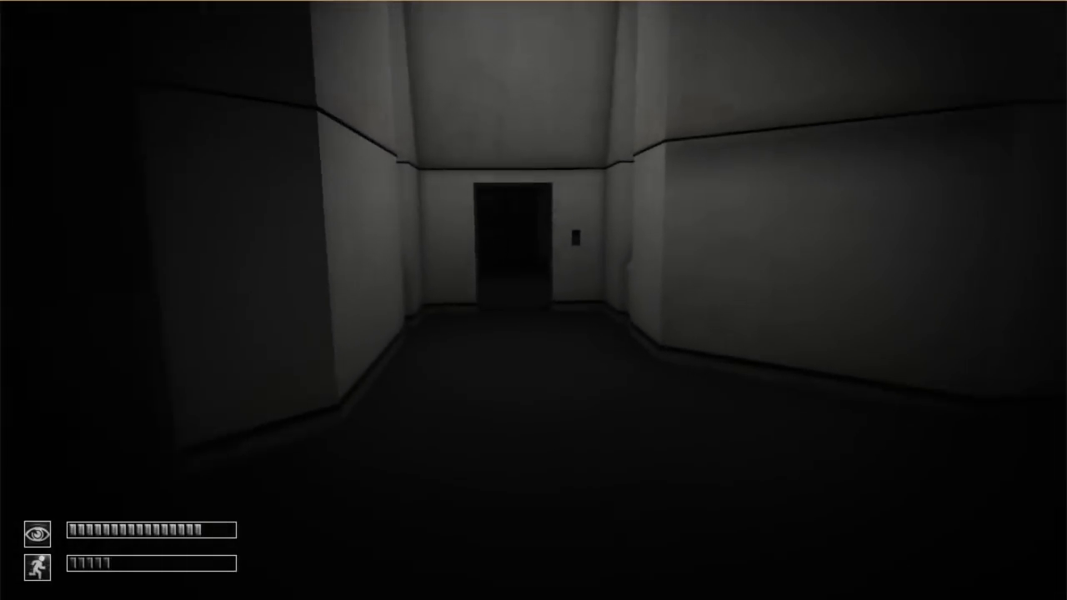
key(shift+w)
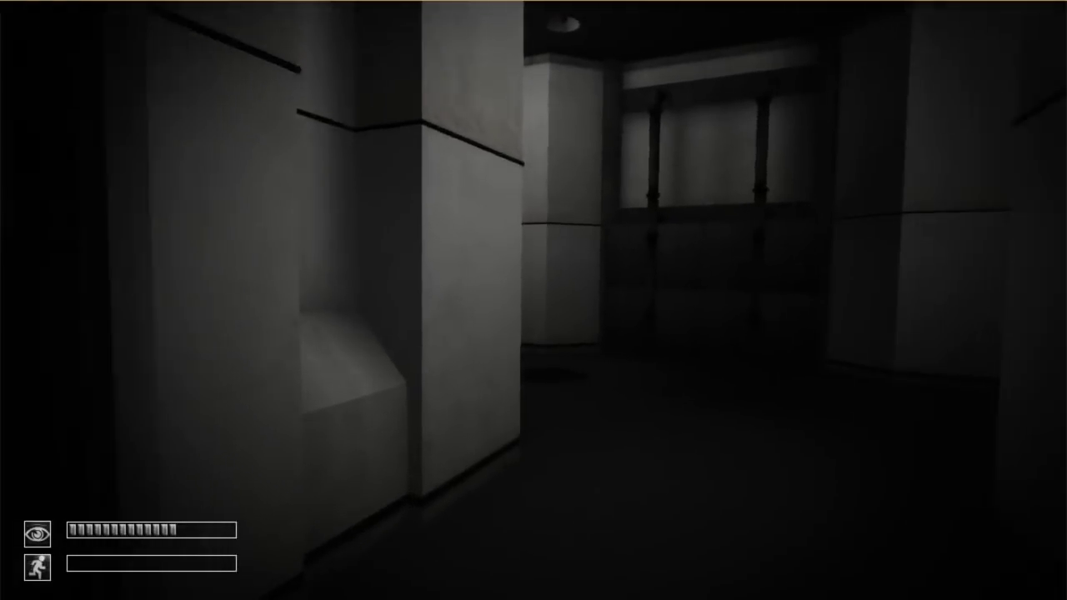
Run toward the elevator, then walk through the next doorway and corridor
key(w)
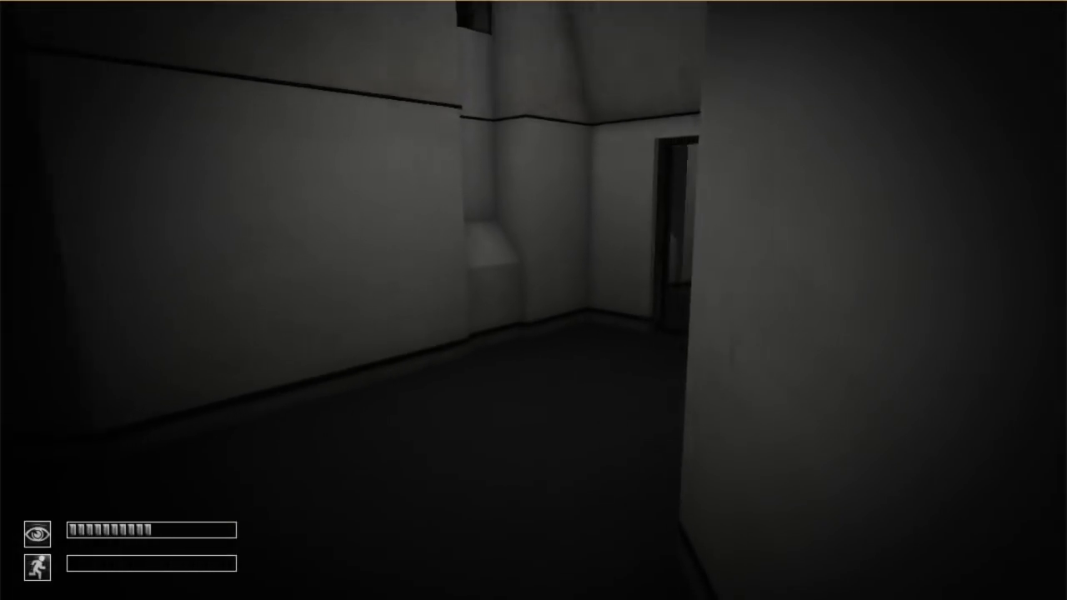
key(w)
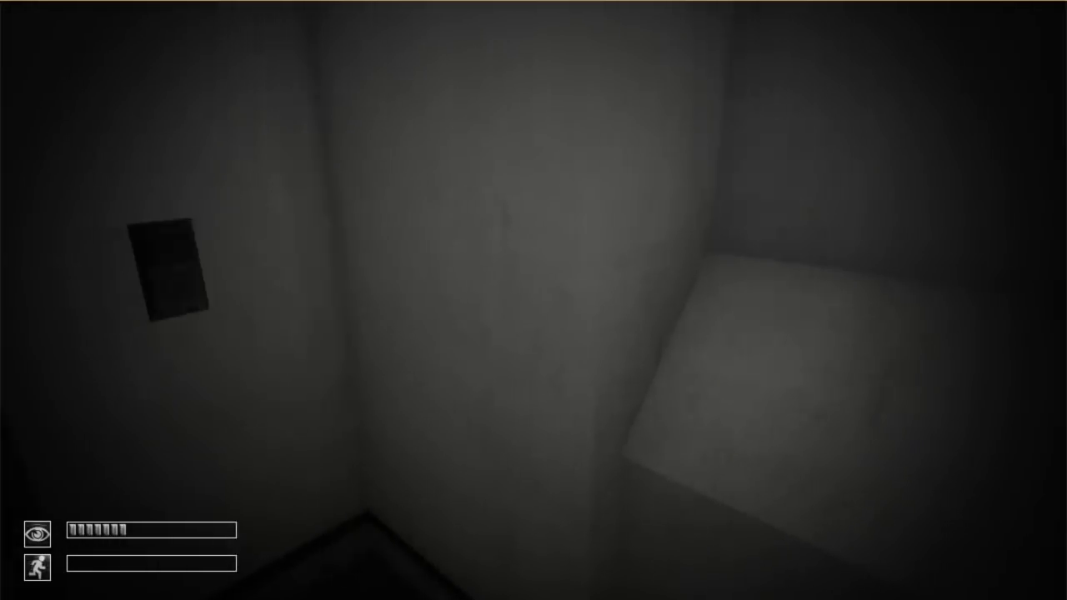
key(w)
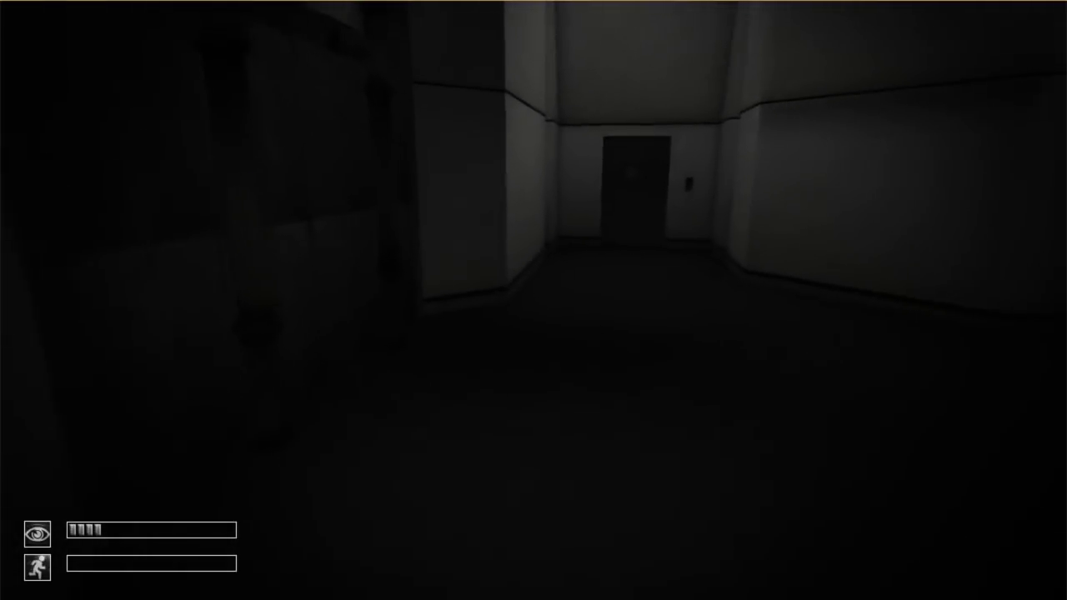
key(w)
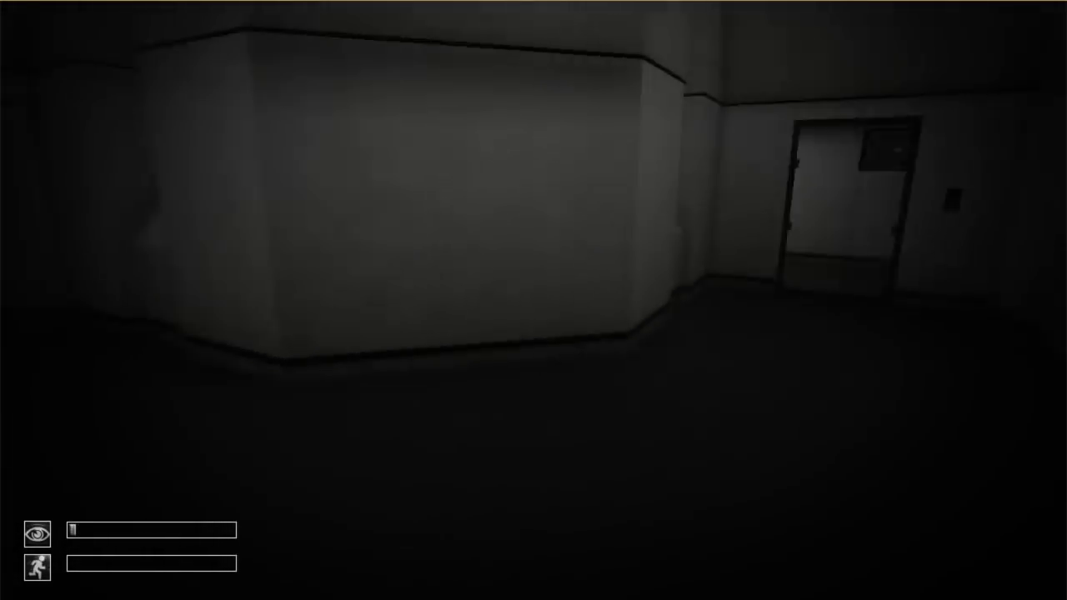
Enter the monitor room, pass the wall switch, and turn toward the dark doorway
key(w)
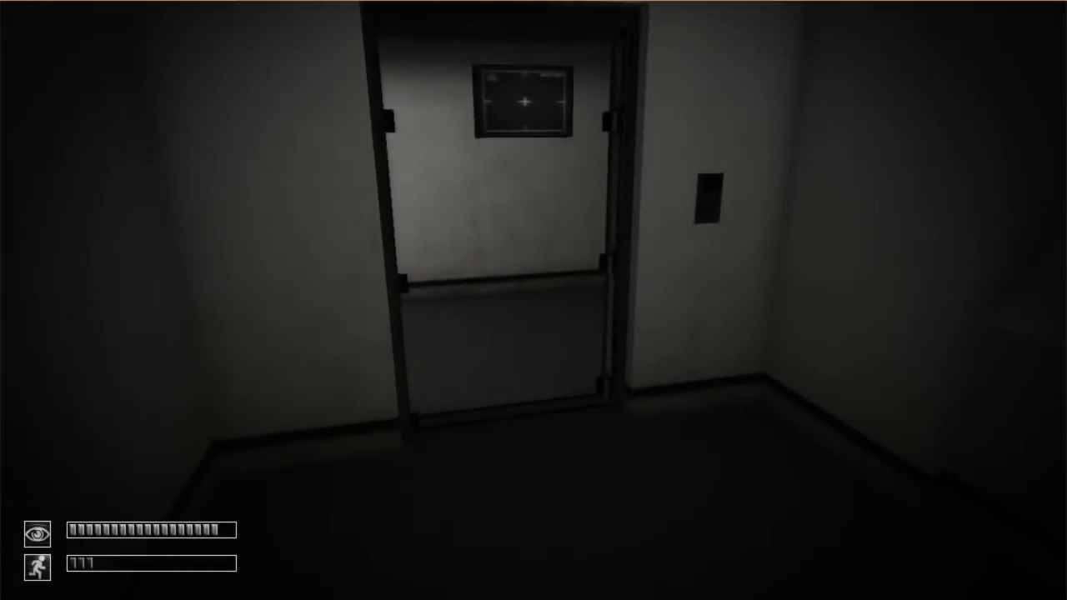
key(w)
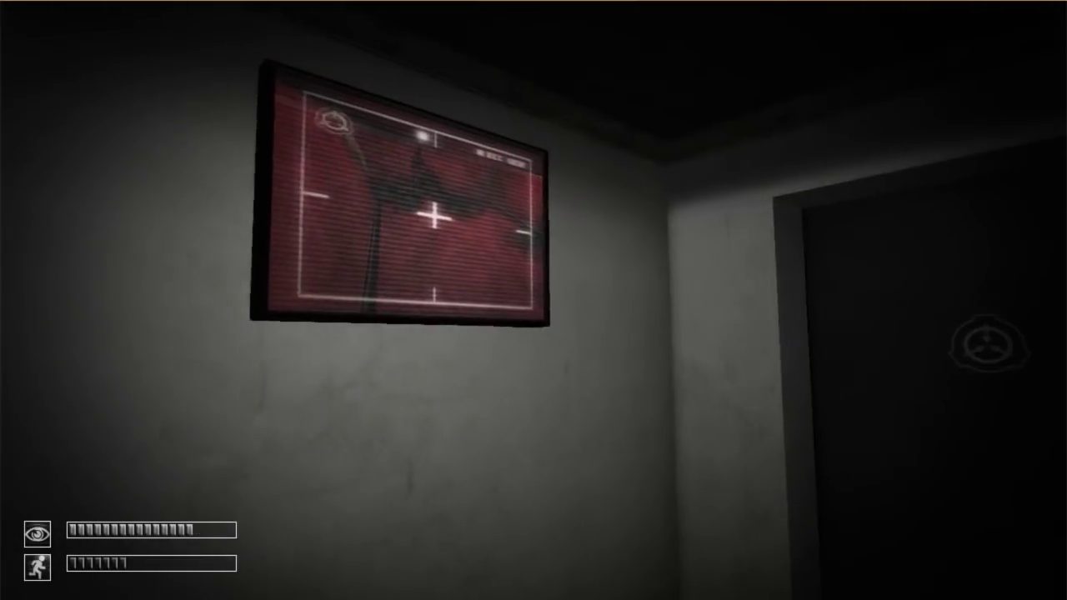
key(w)
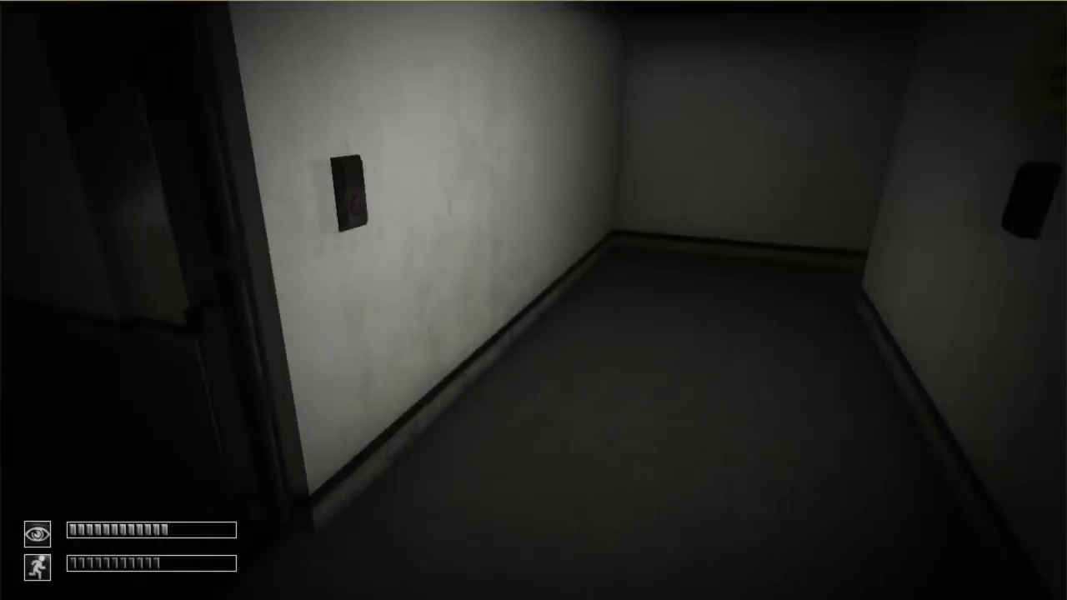
key(w)
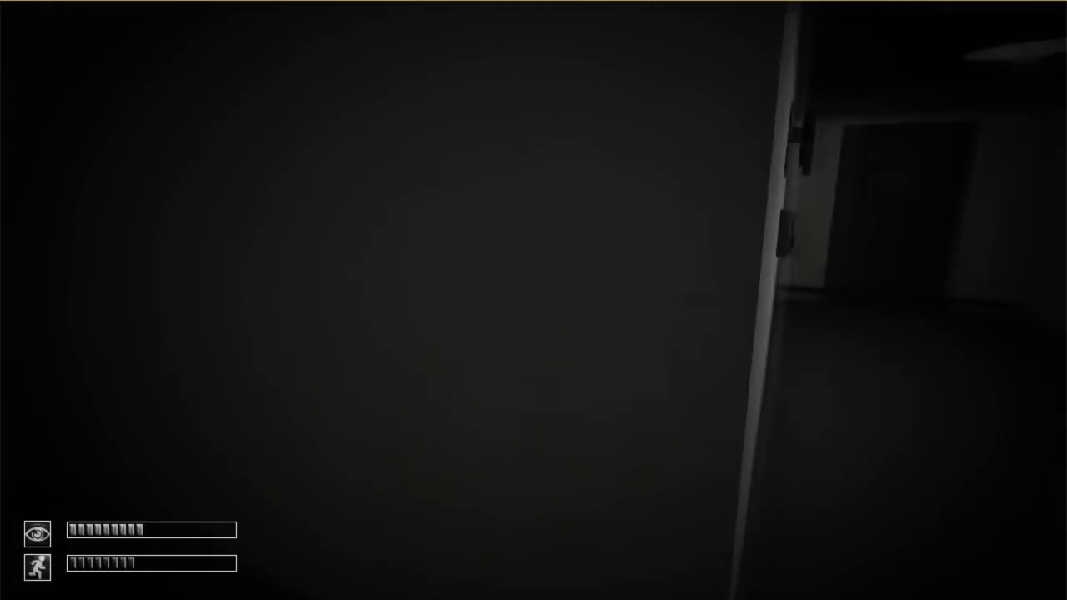
key(w)
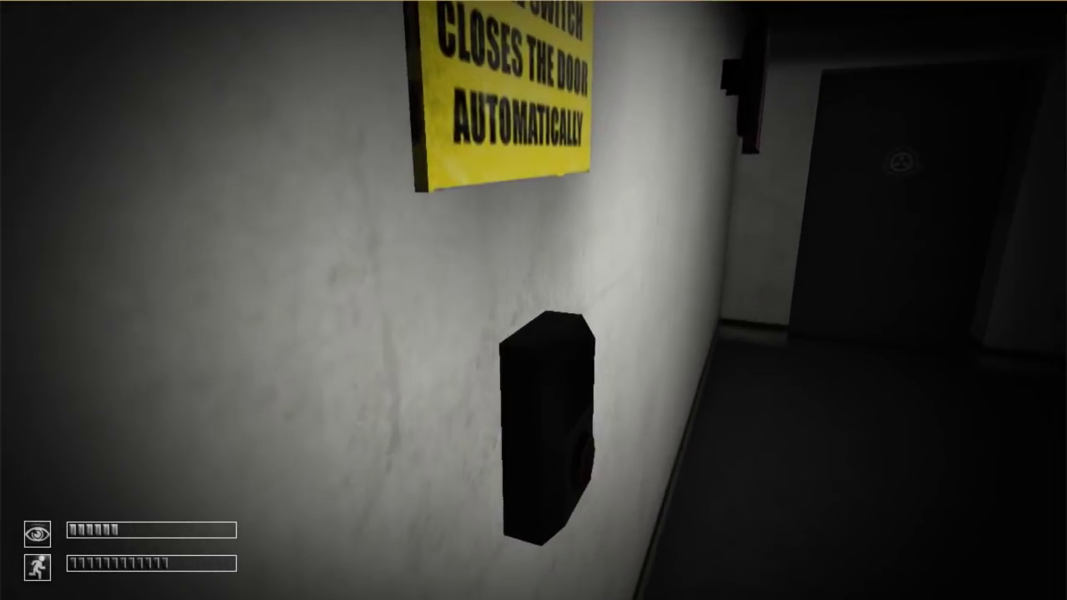
key(w)
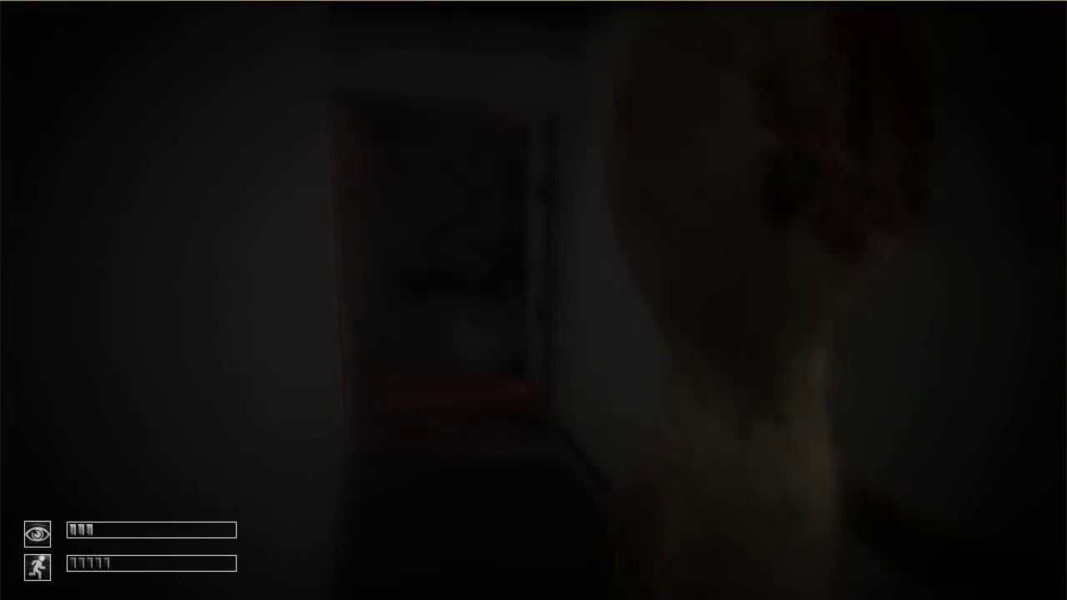
Spot SCP-173 nearby, then open the SCP-logo door and go through
key(shift+w)
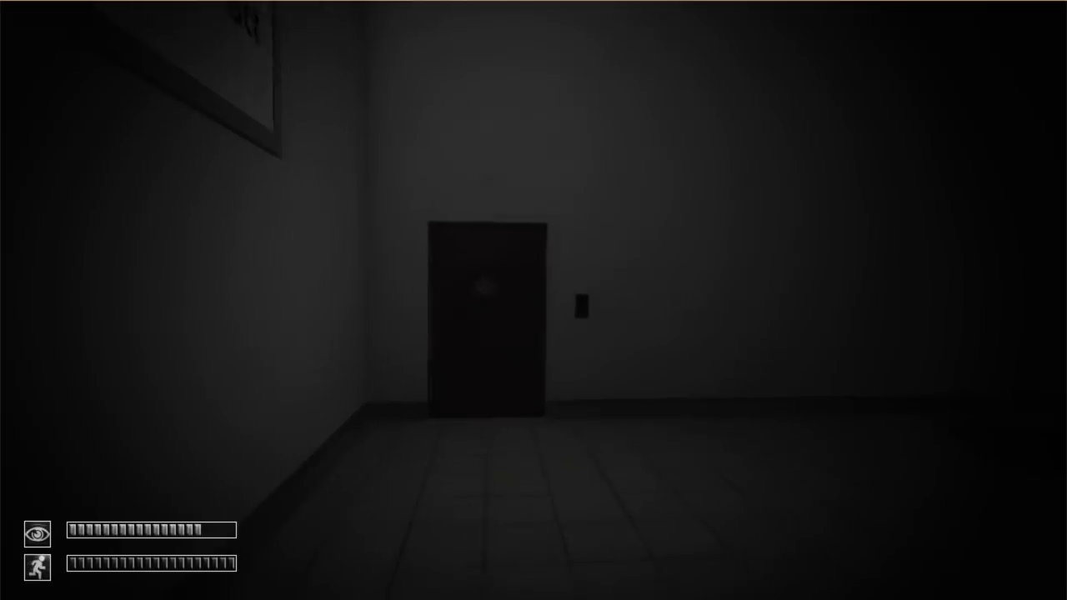
key(w)
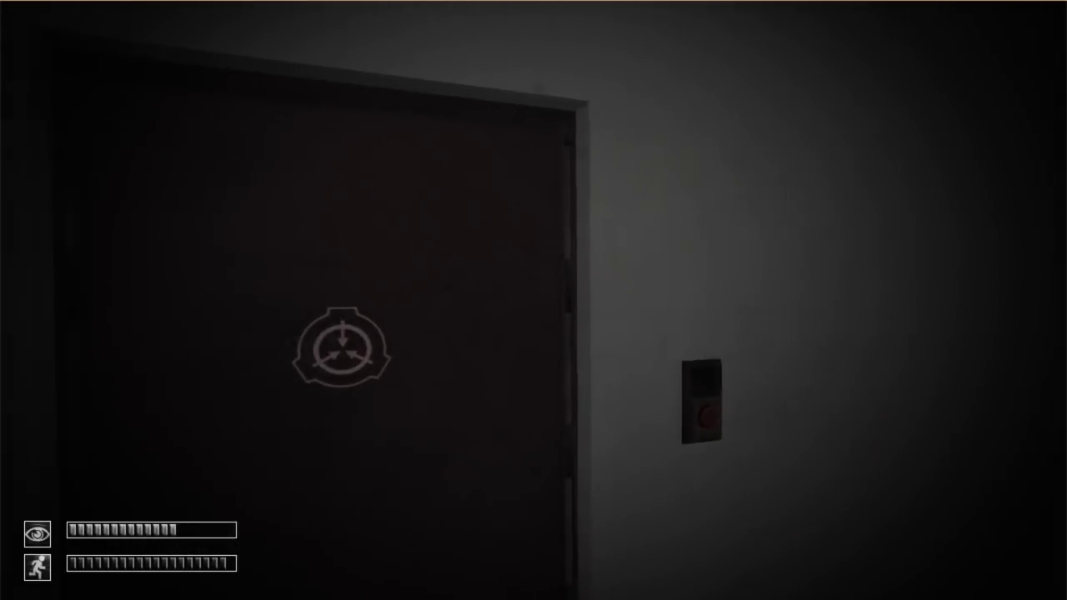
click(534, 300)
key(w)
key(w)
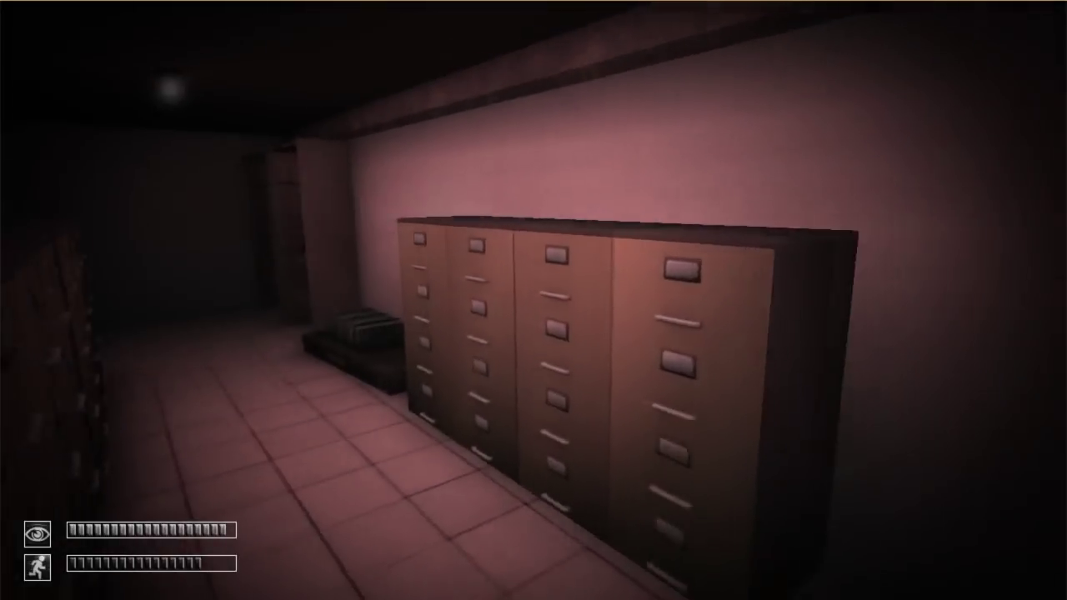
Search the filing room shelves, leave, and pass through the next door
key(w)
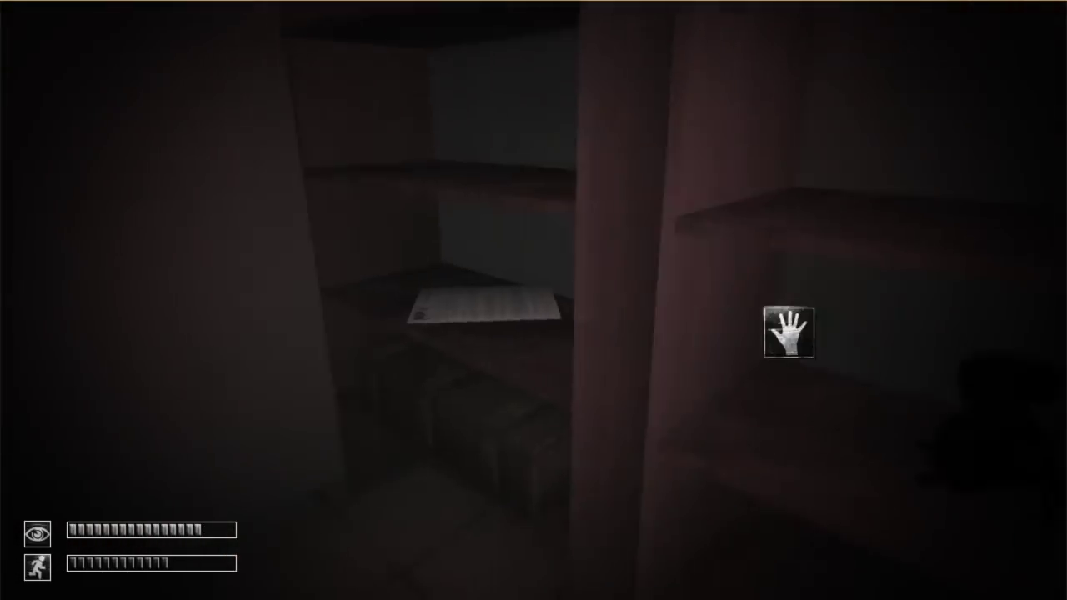
key(w)
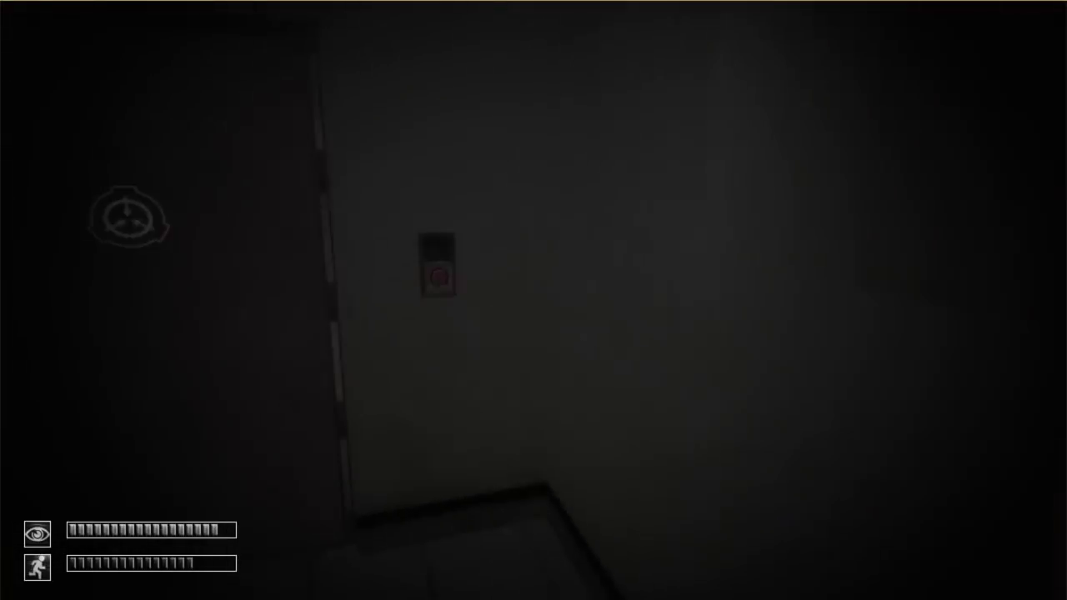
click(591, 359)
key(w)
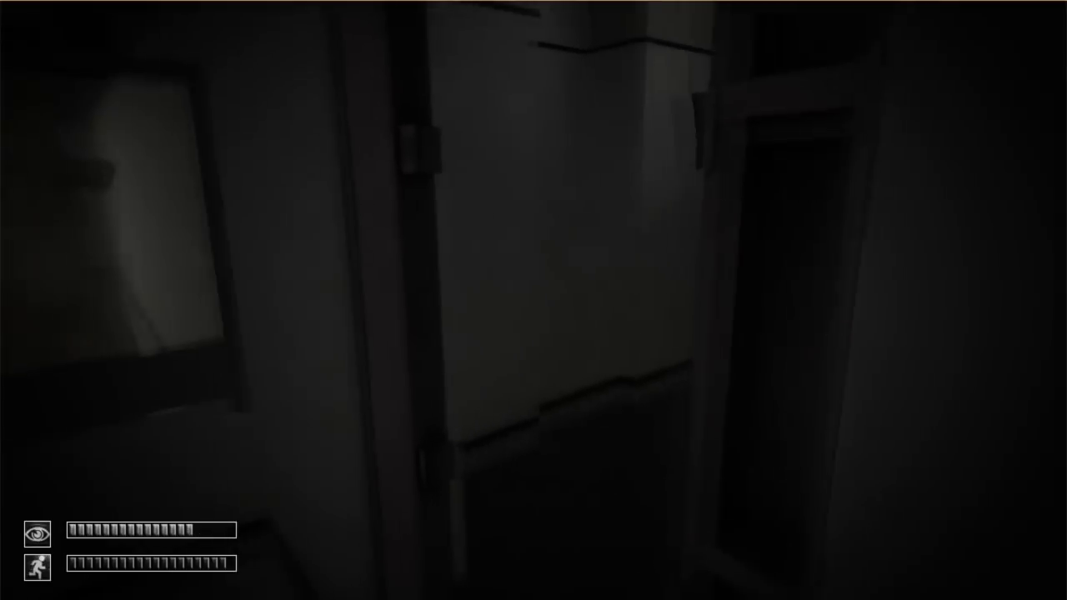
key(w)
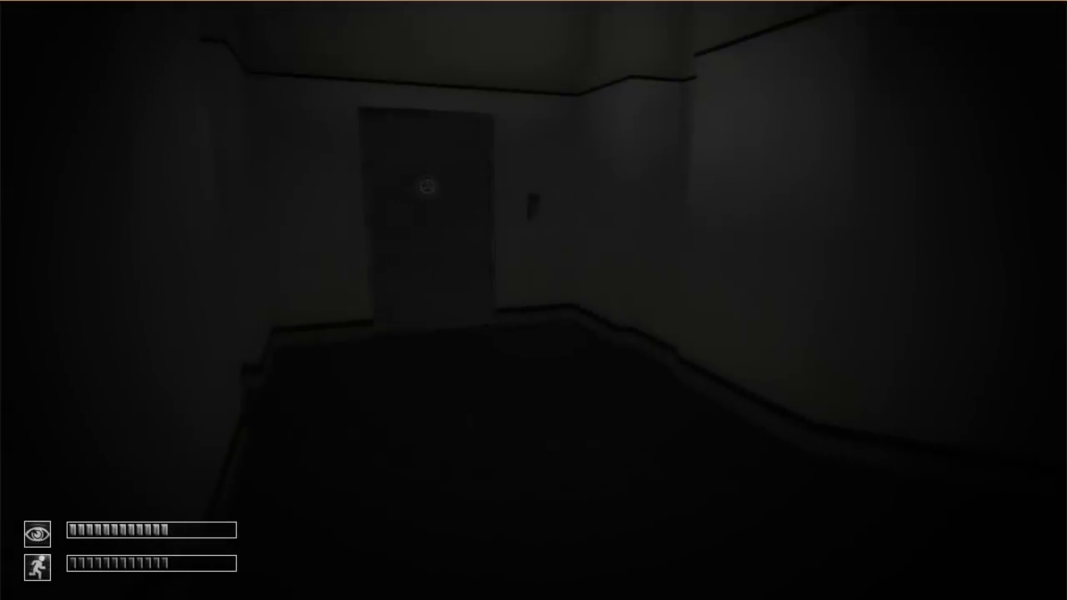
Open the door ahead and run on to the elevator and barred gate
click(570, 329)
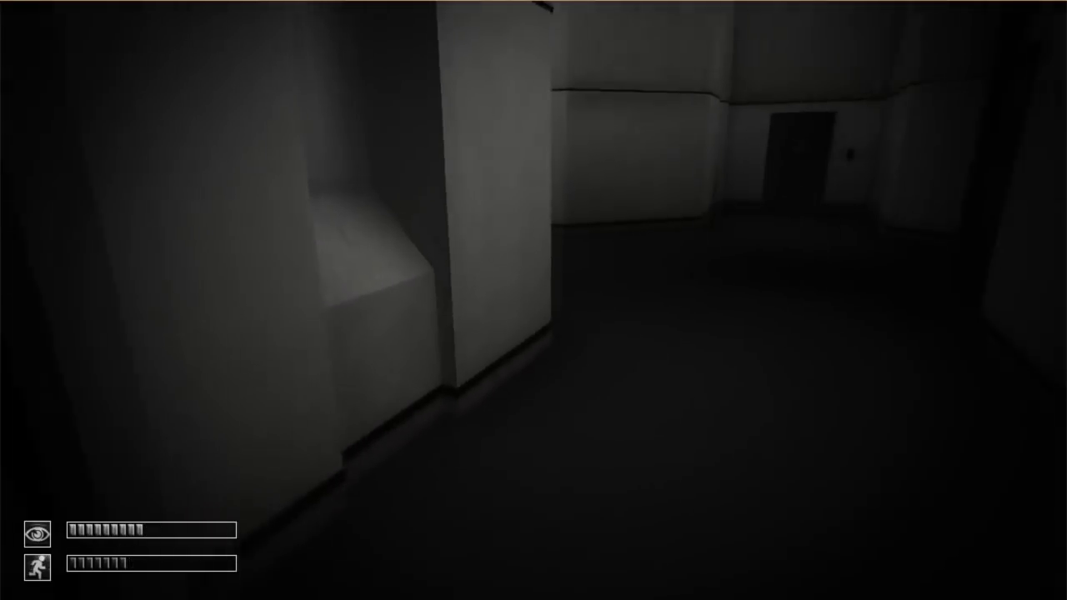
key(shift+w)
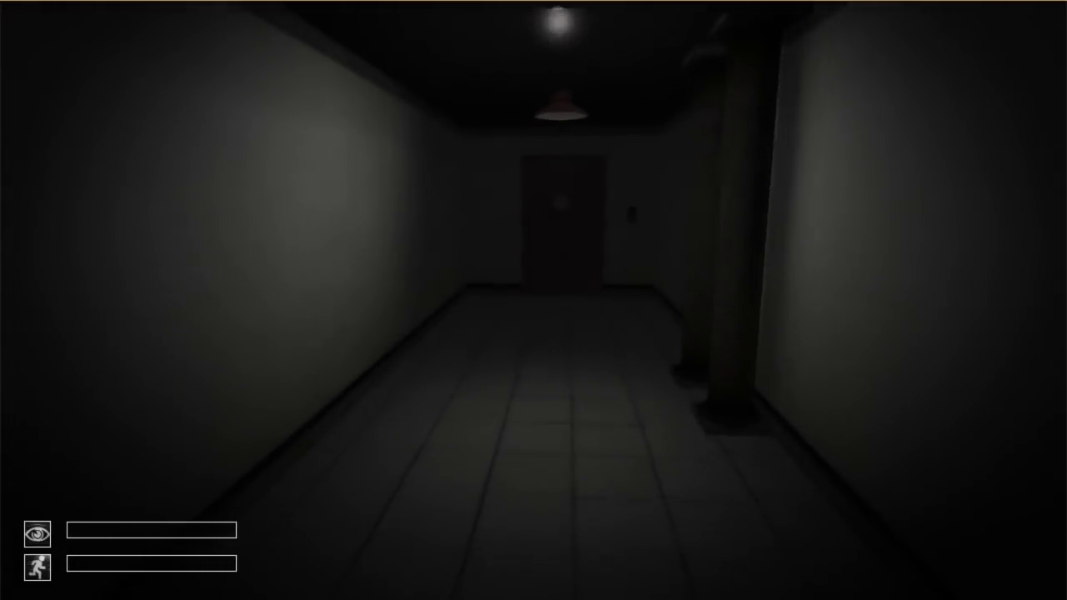
key(w)
key(w)
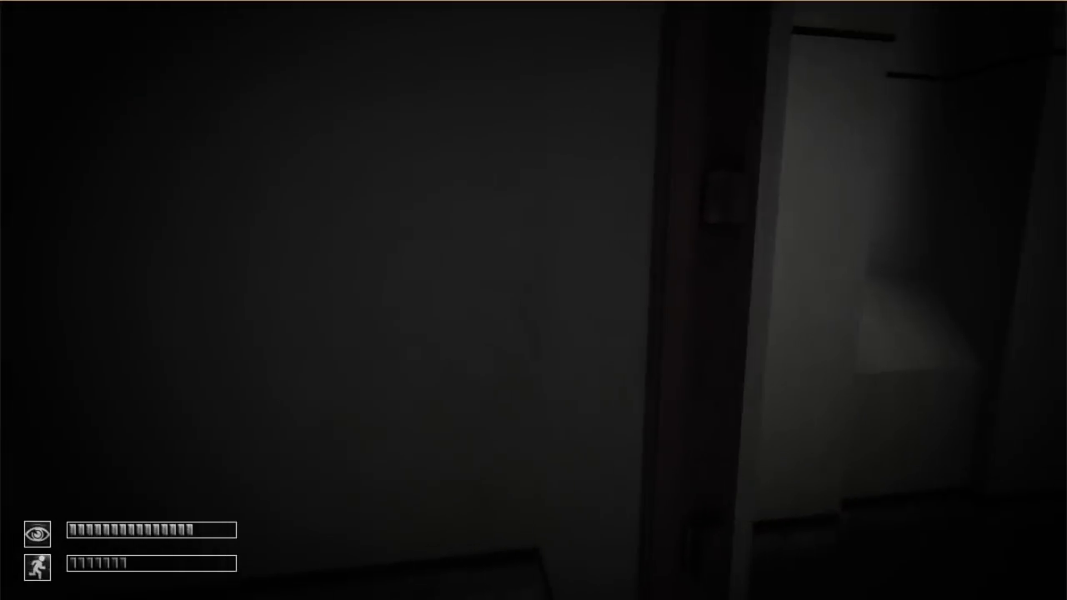
key(w)
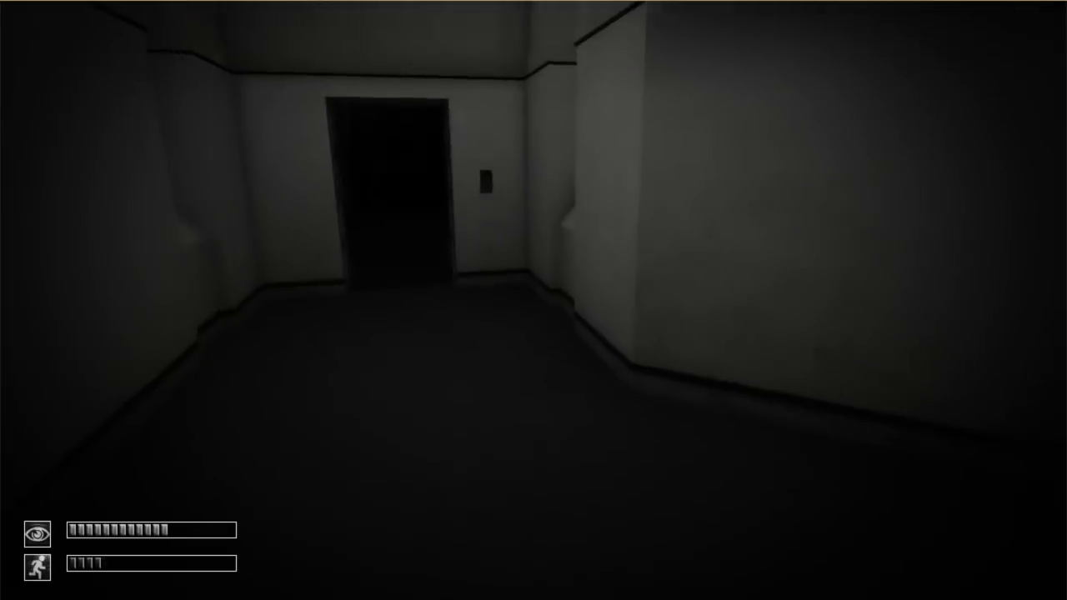
key(w)
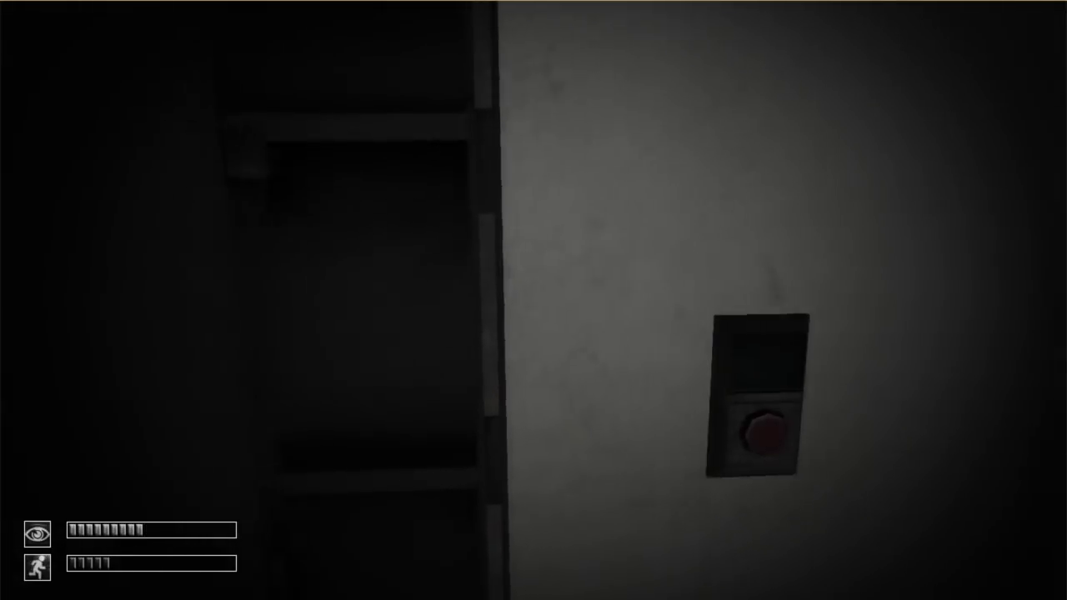
key(w)
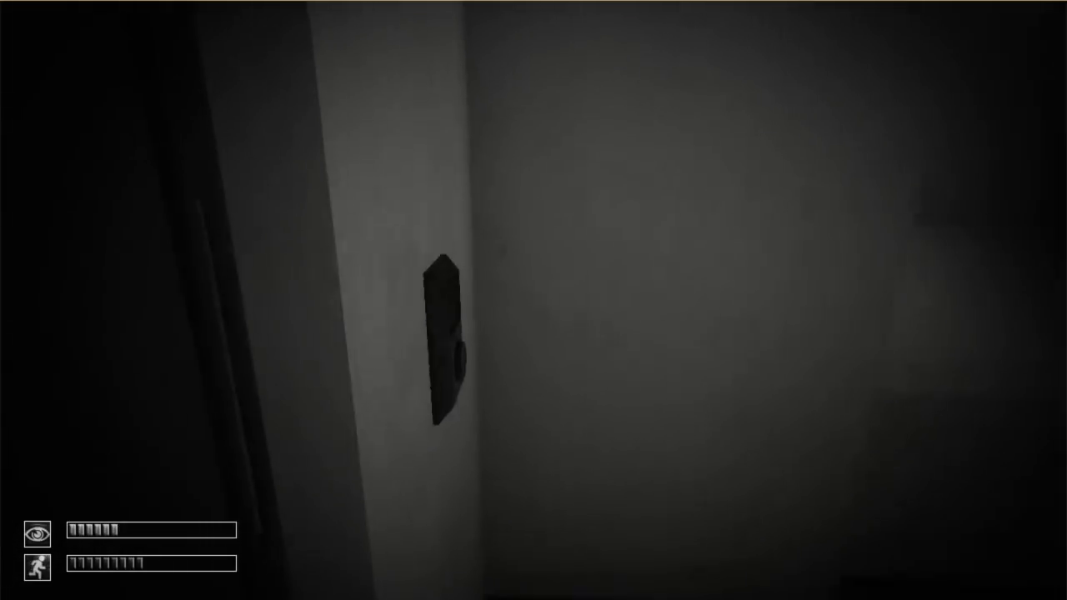
key(w)
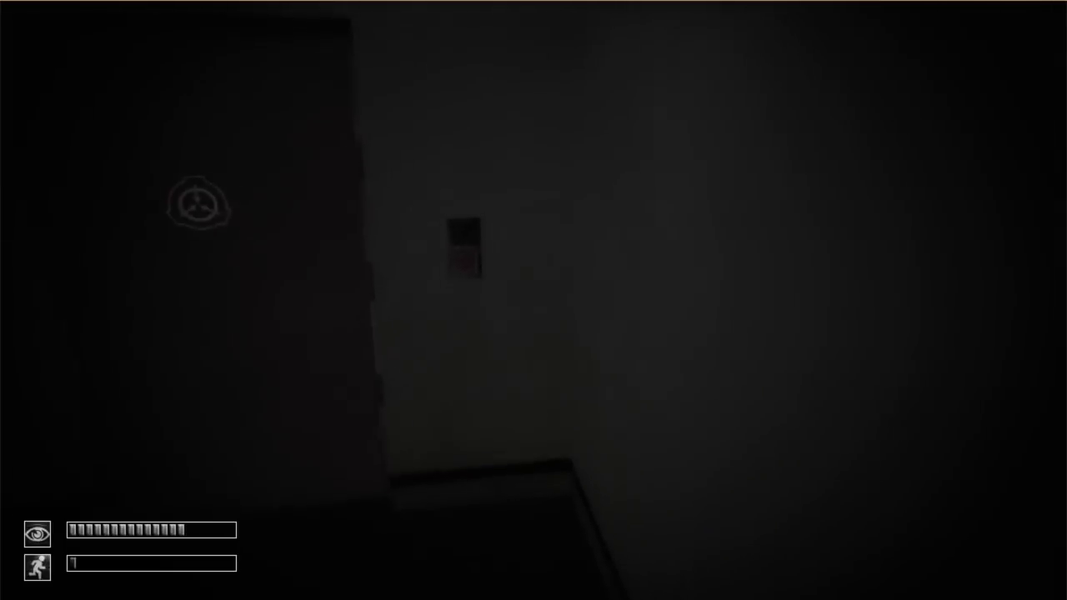
Run through the lit corridor and doorway into the red corridor
key(w)
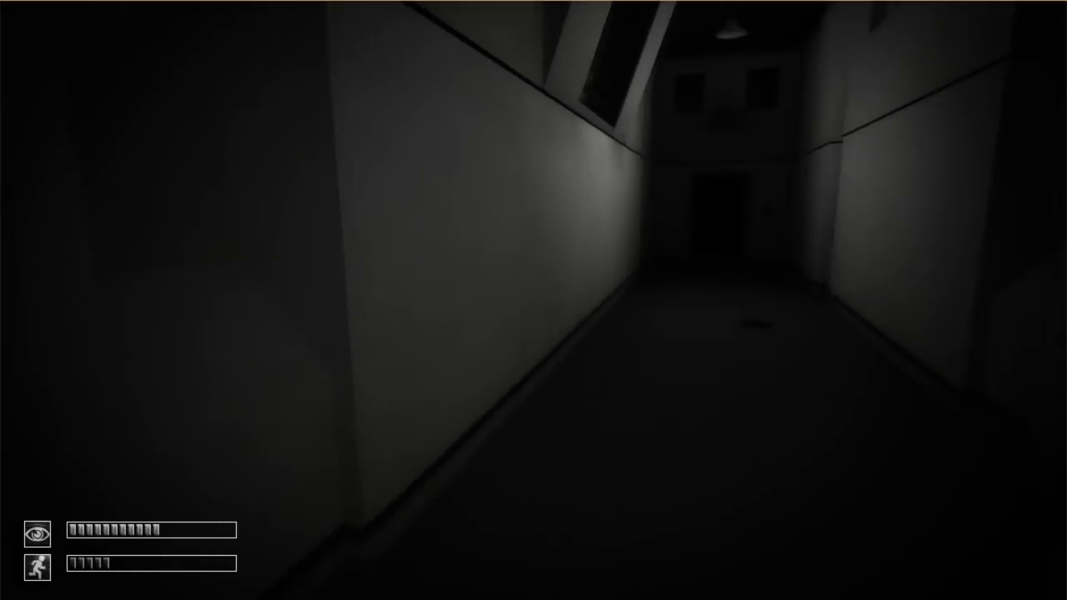
key(shift+w)
key(w)
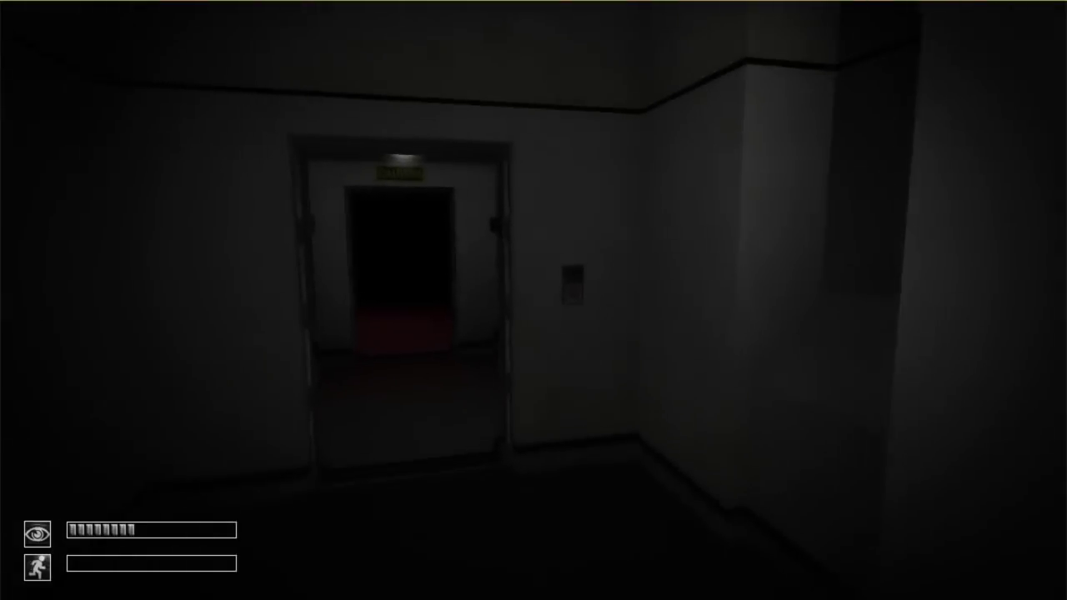
key(w)
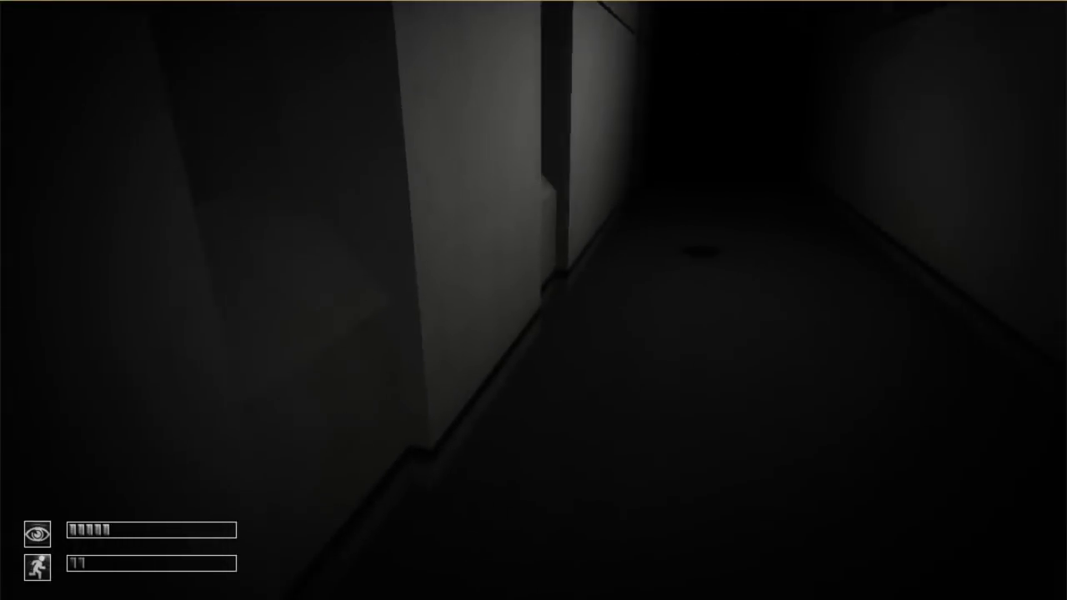
key(w)
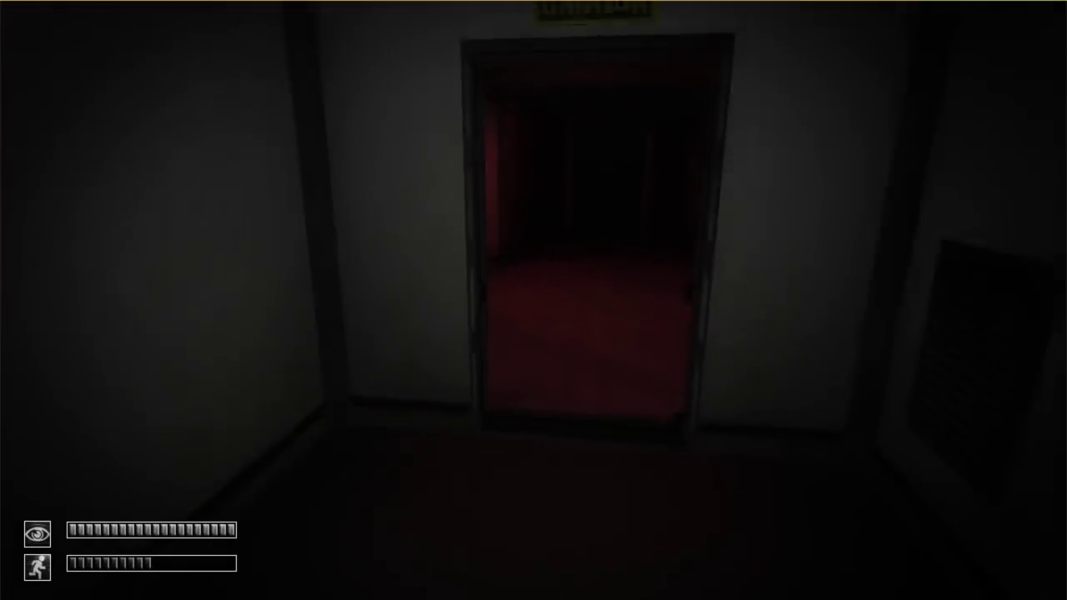
key(w)
key(shift+w)
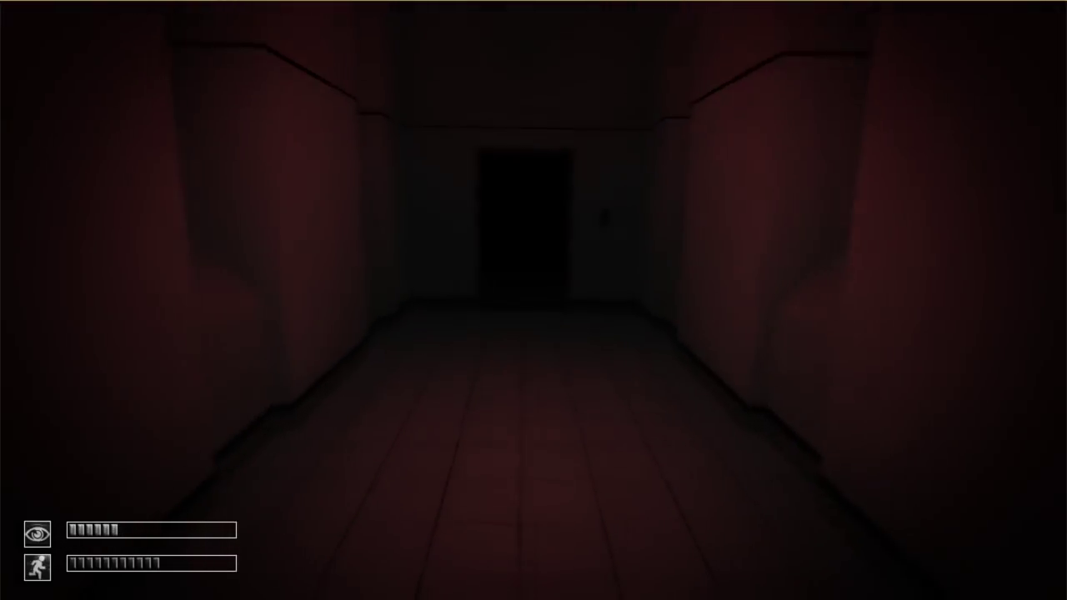
Walk down the grey corridor, blinking, into the red-lit corridor
key(w)
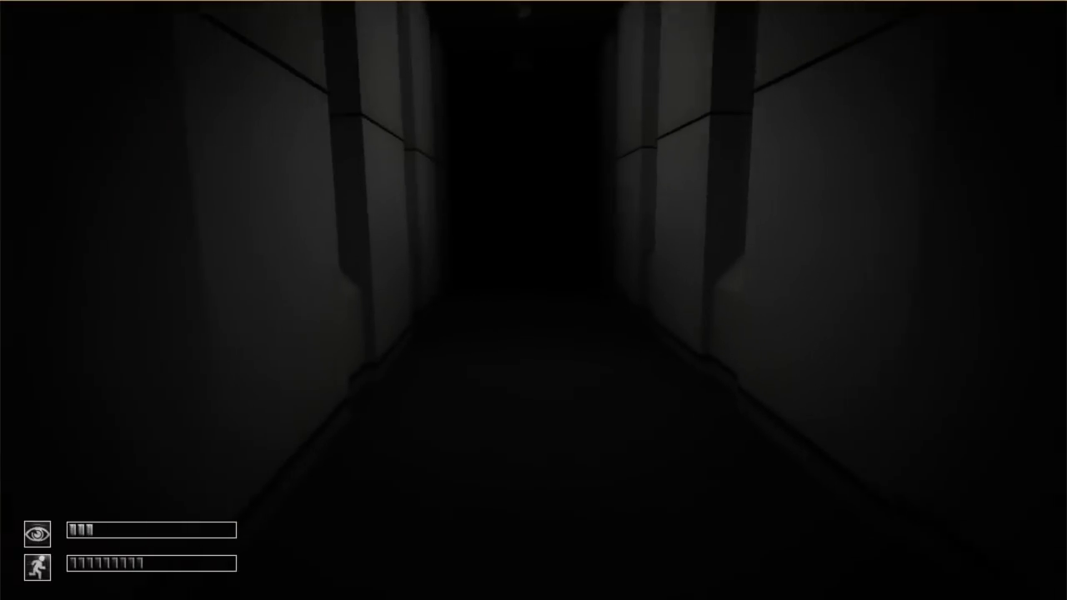
key(w)
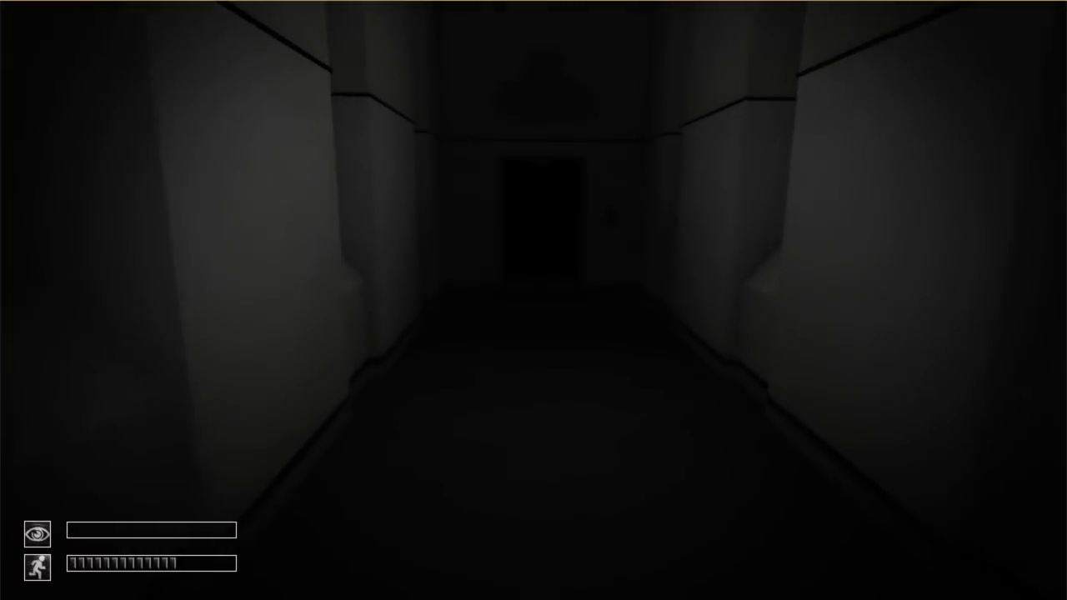
key(w)
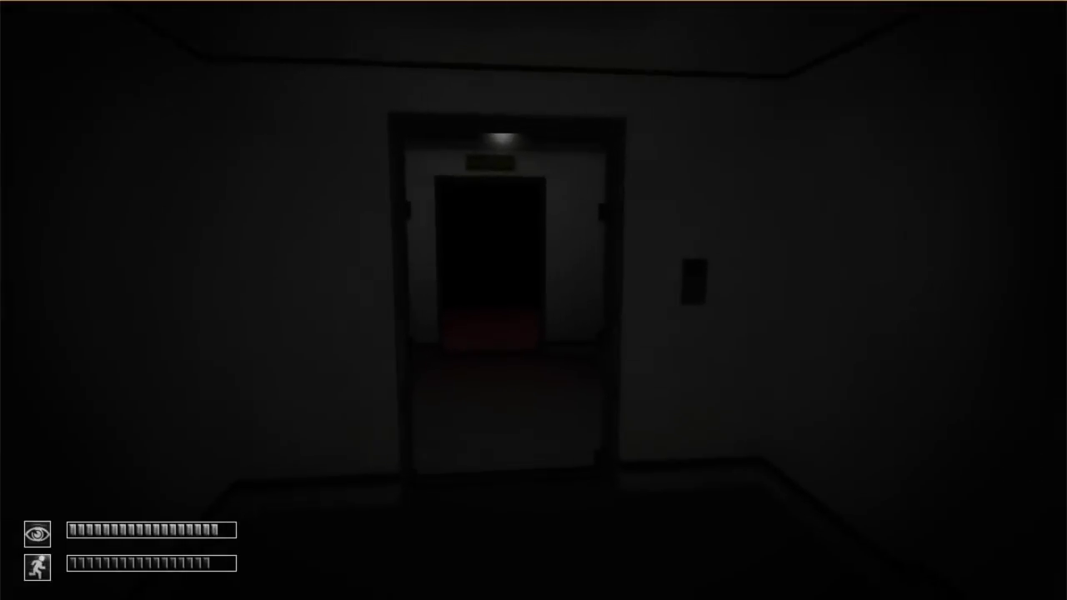
key(w)
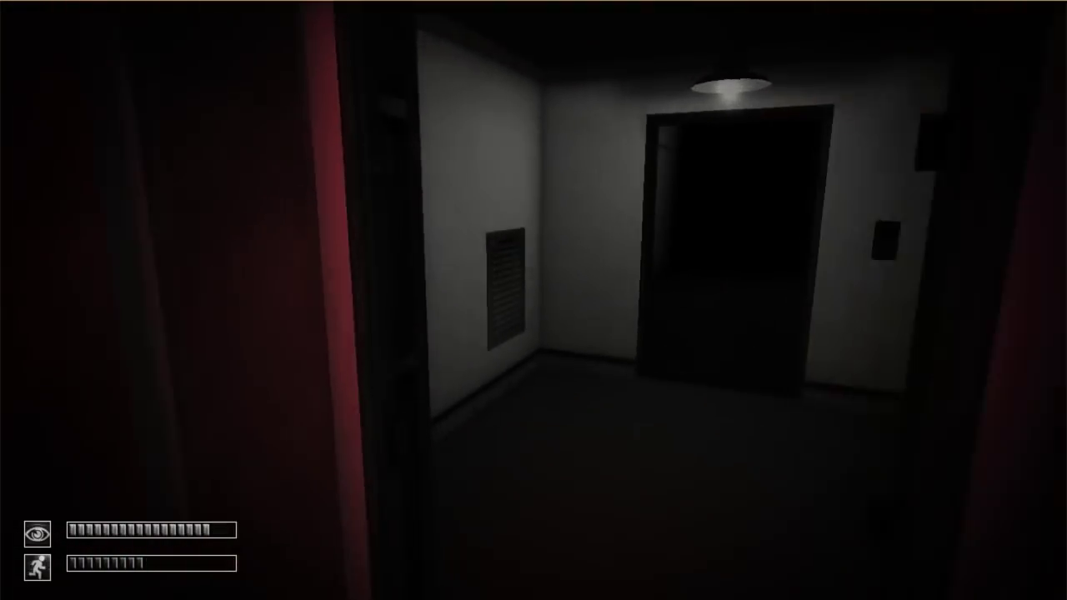
Sprint down the long corridor to the end door's wall button
key(shift+w)
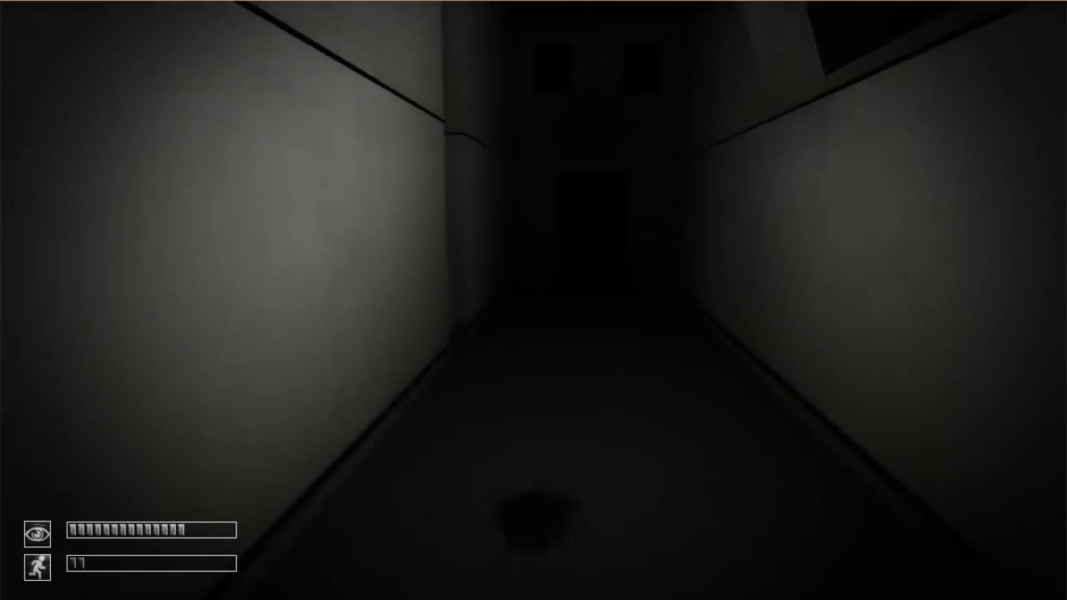
key(shift+w)
key(w)
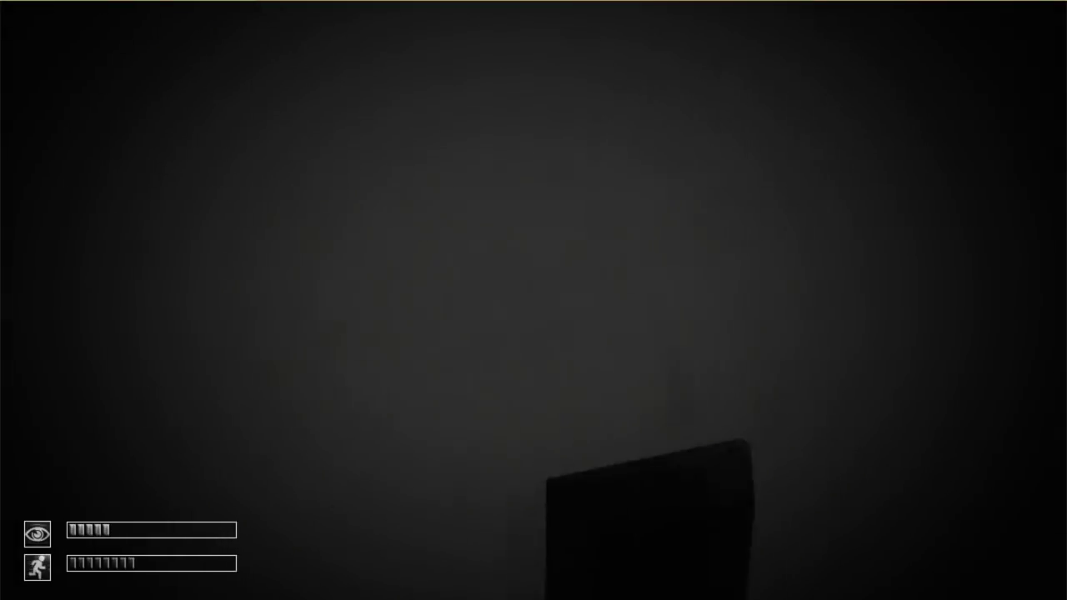
key(w)
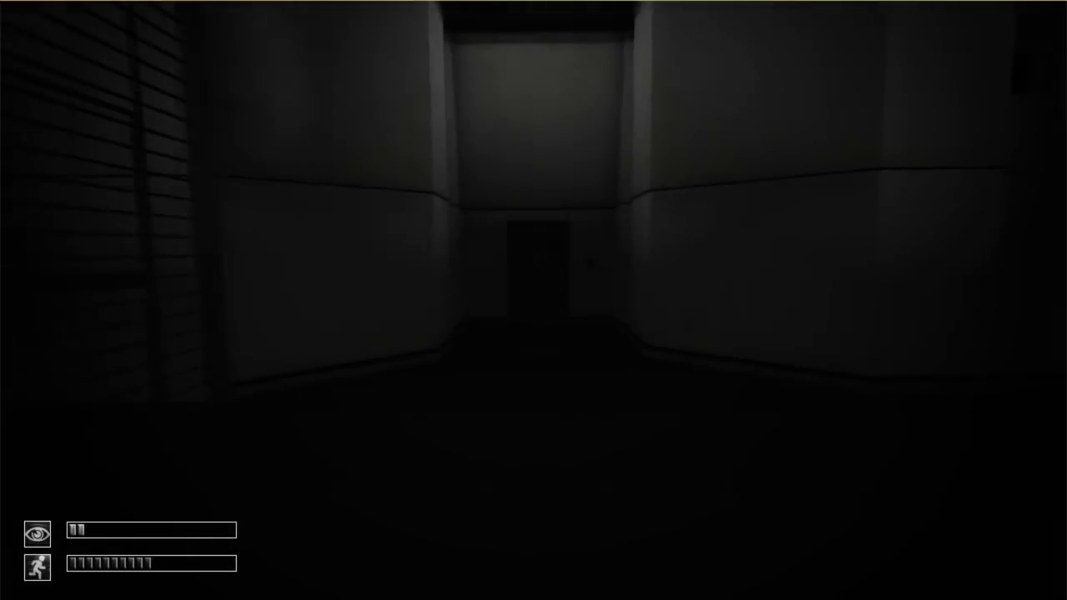
Advance down the corridor toward the end door
key(w)
key(w)
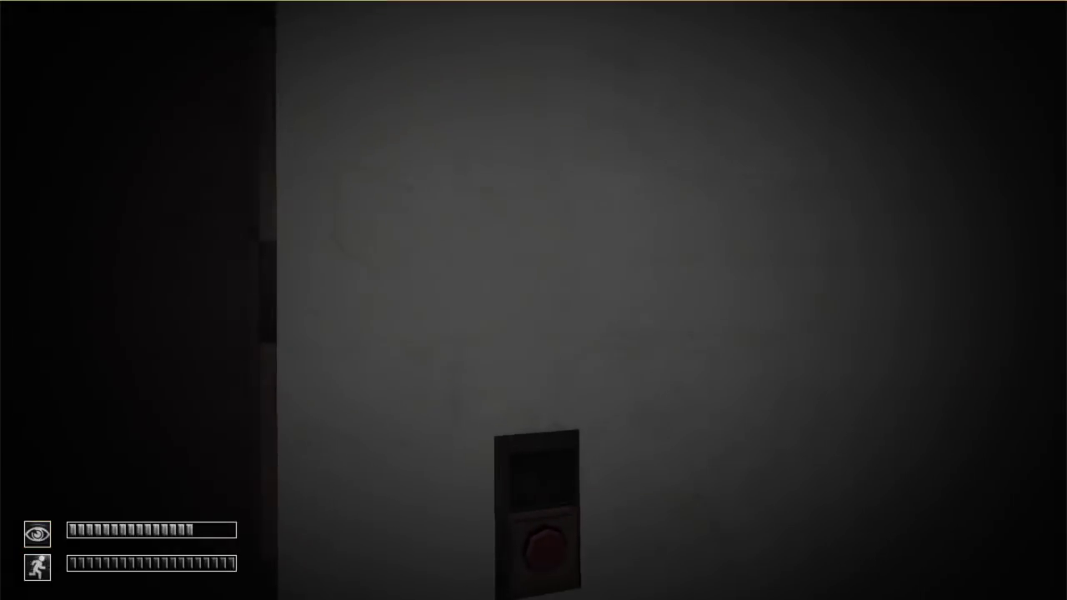
Walk down the corridor toward the door, blinking on the way
key(w)
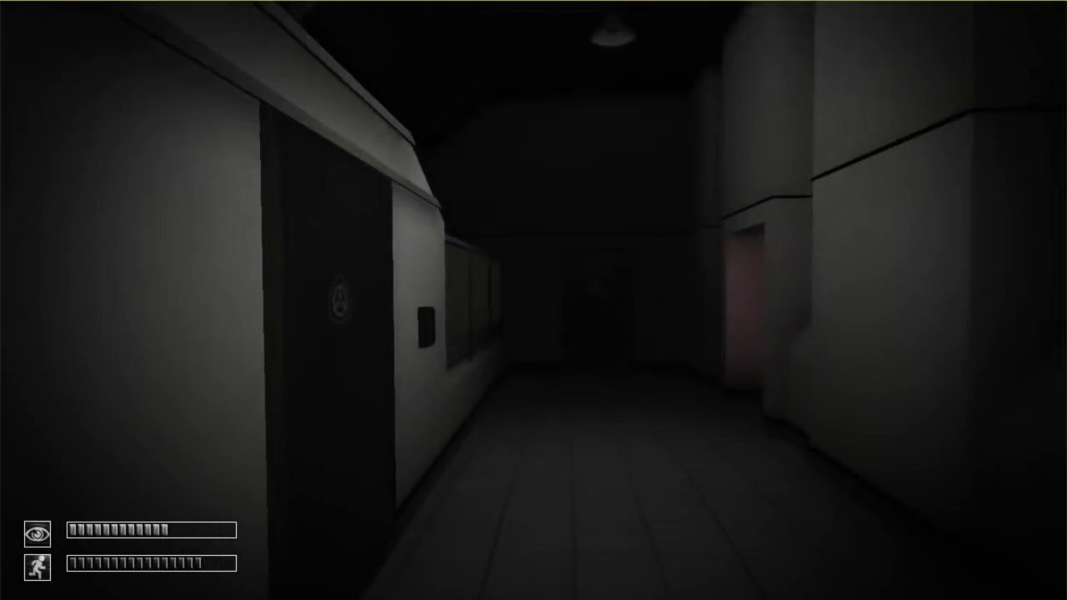
key(w)
key(space)
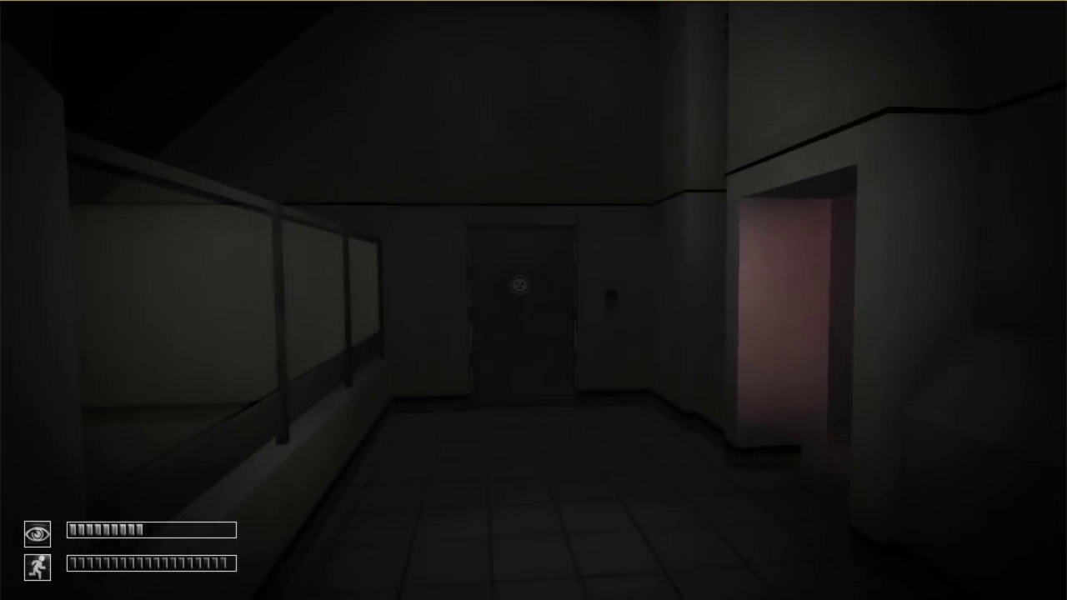
key(w)
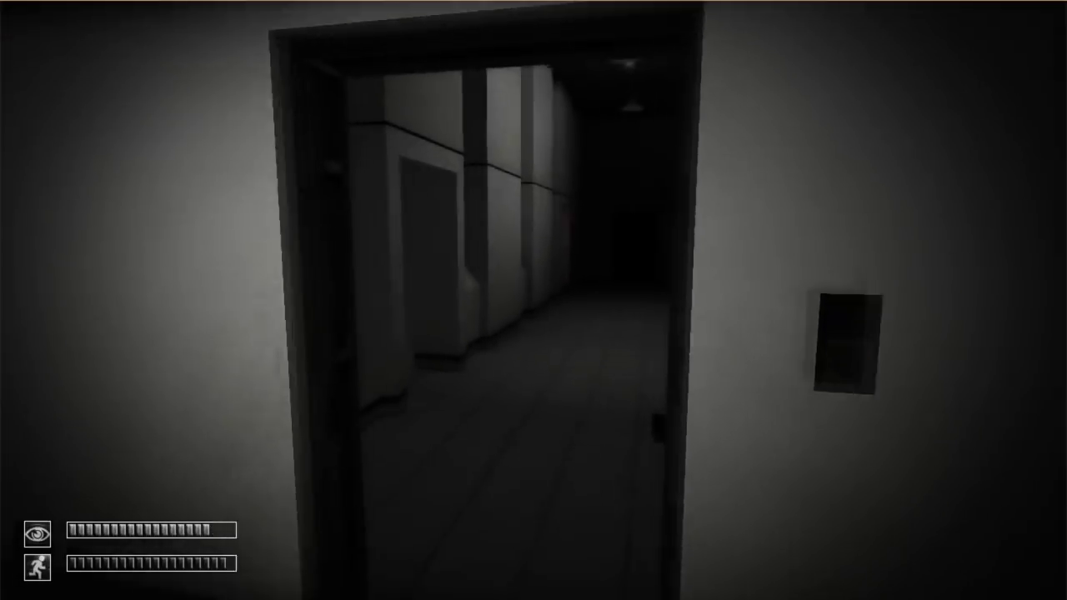
key(shift+w)
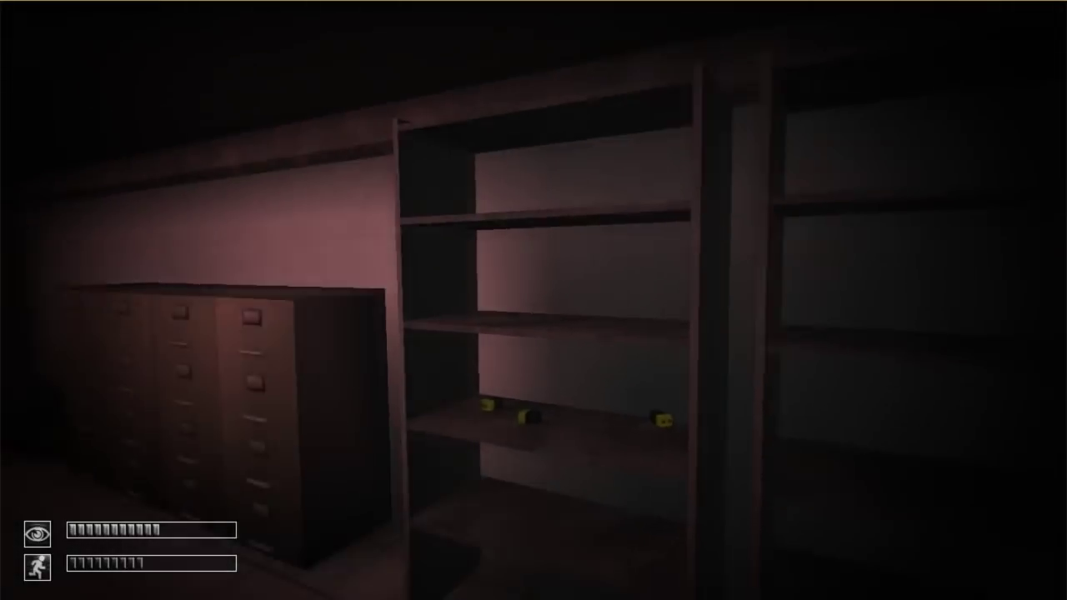
Sprint past the filing cabinets and SCP document into the dark vented room
key(shift+w)
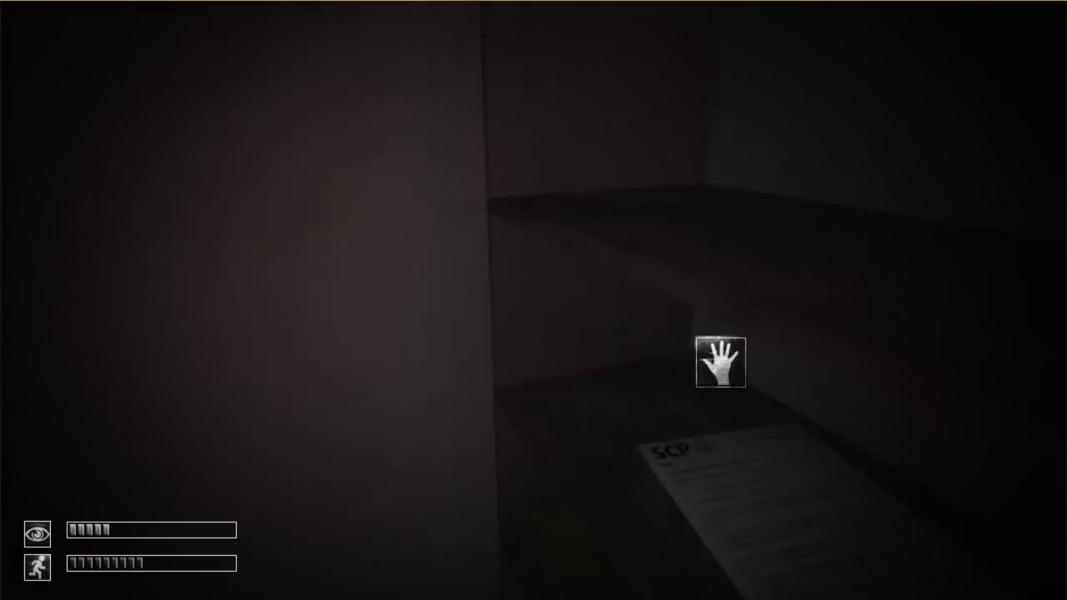
key(shift+w)
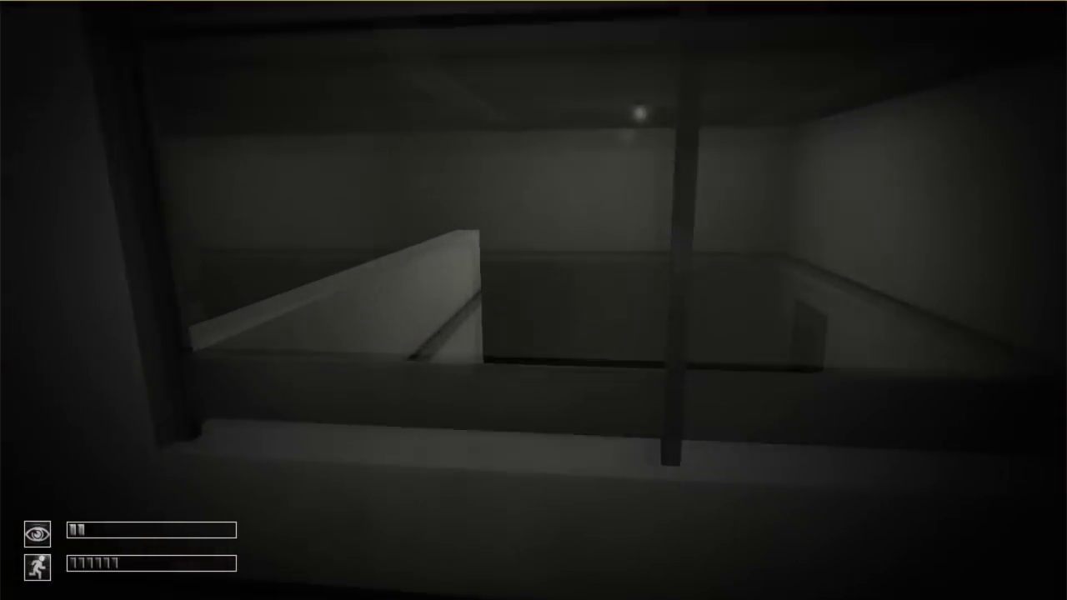
key(shift+w)
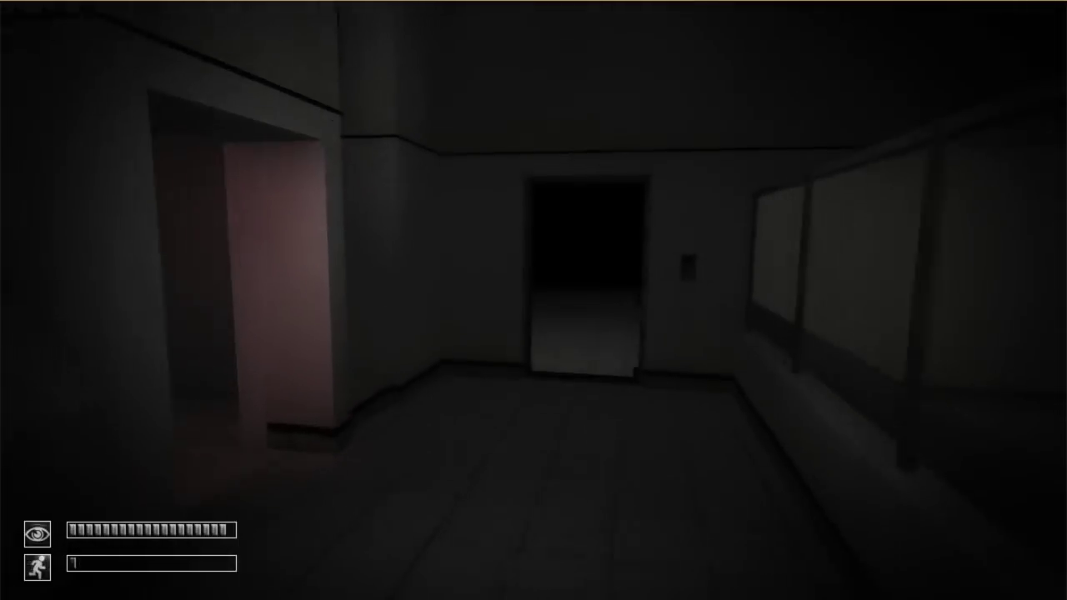
key(w)
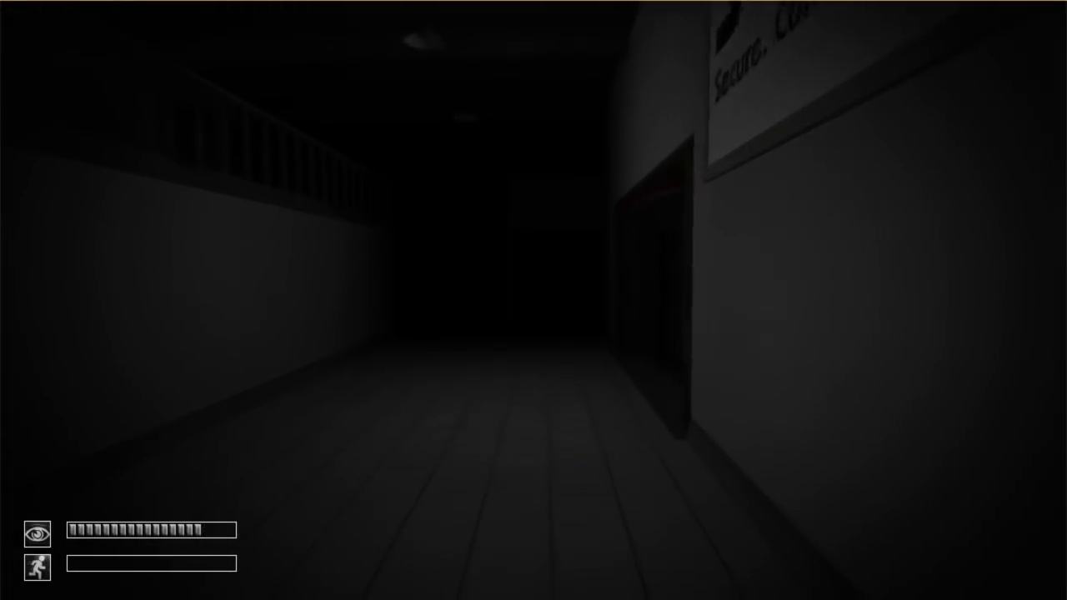
key(w)
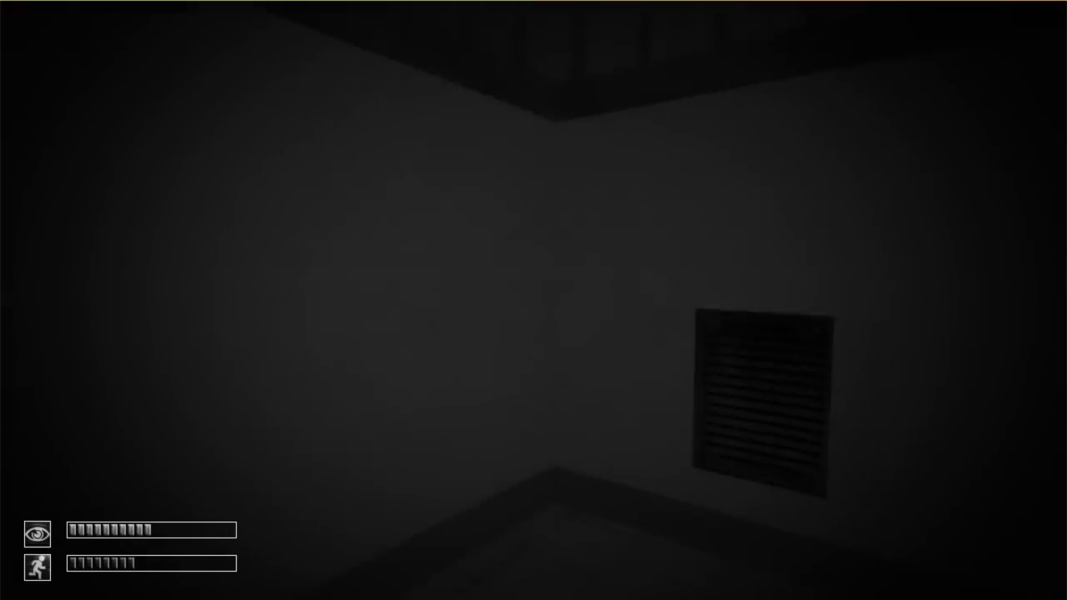
Walk from the vent corner past the SCP-logo door and wall button into the next room
key(w)
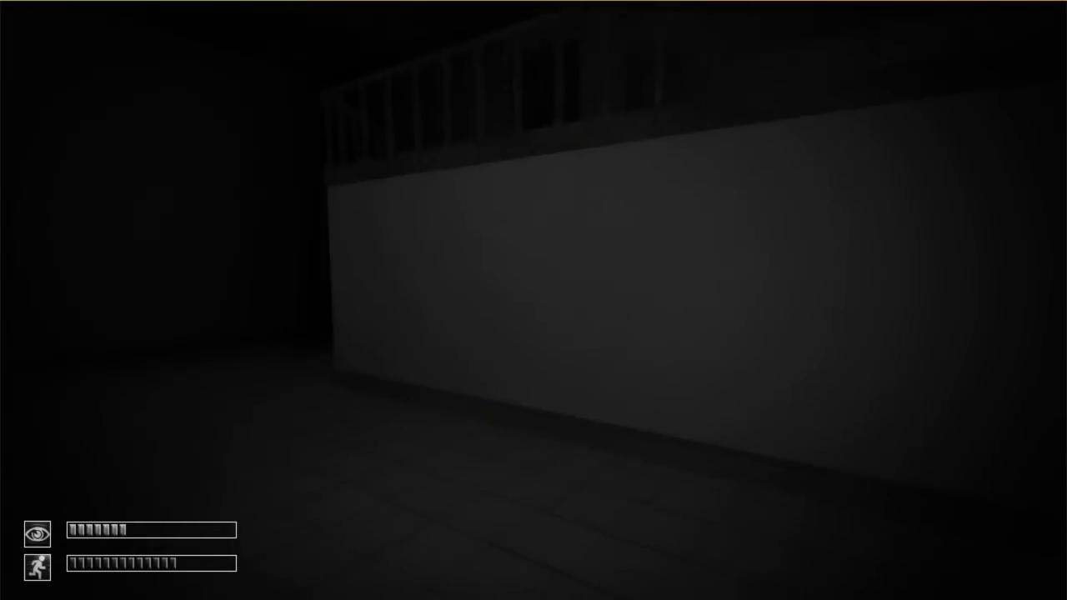
key(w)
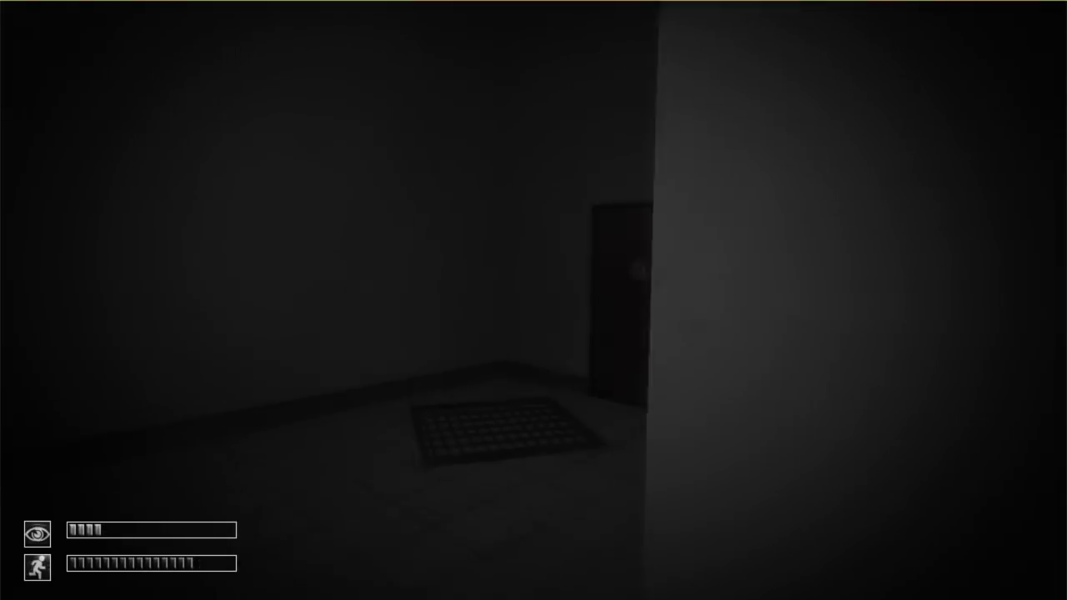
key(w)
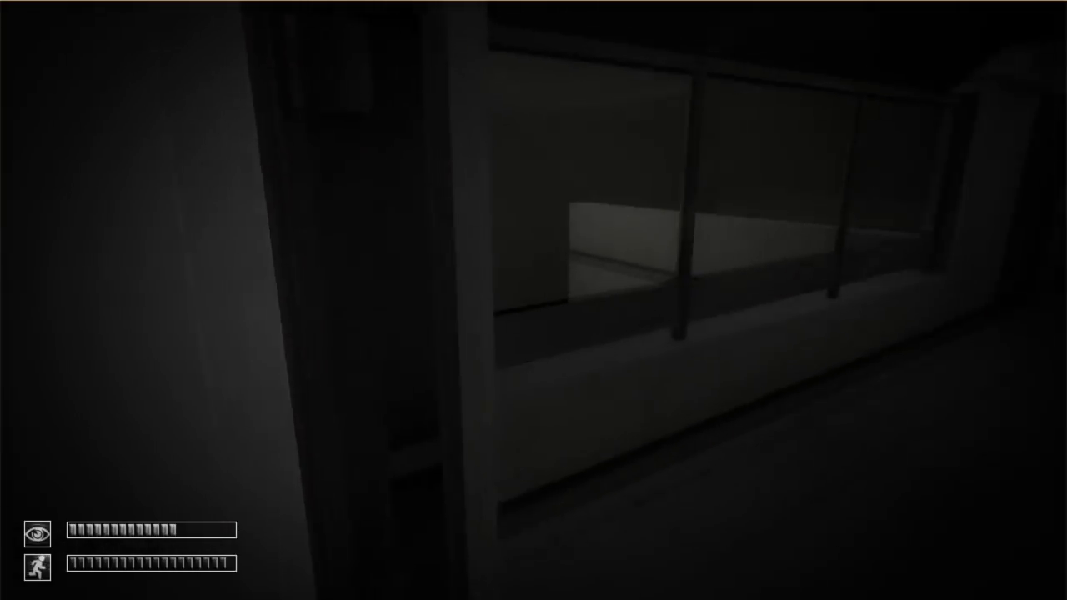
key(w)
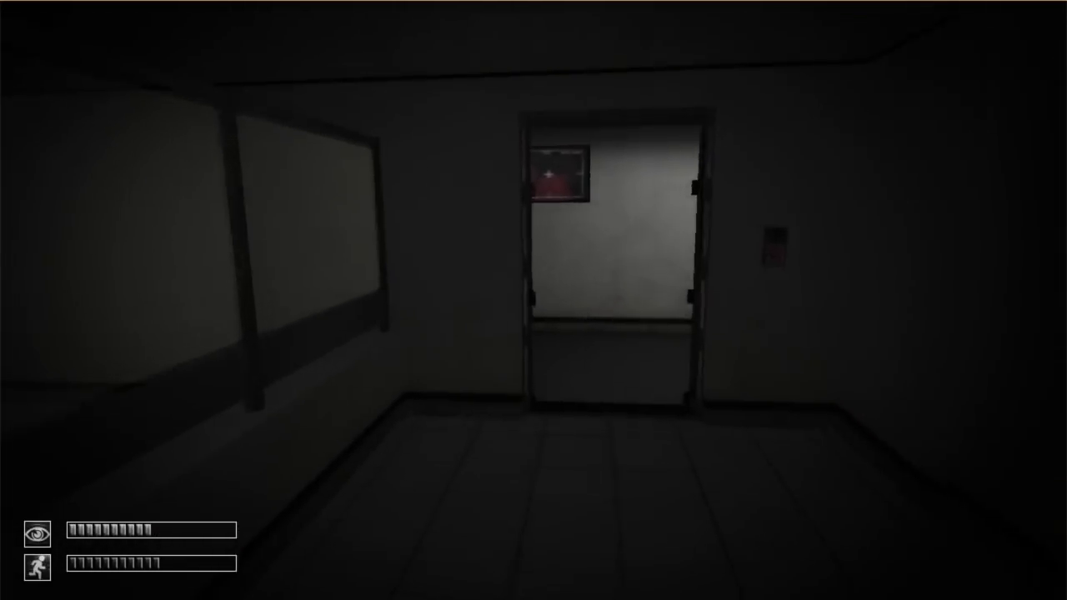
key(w)
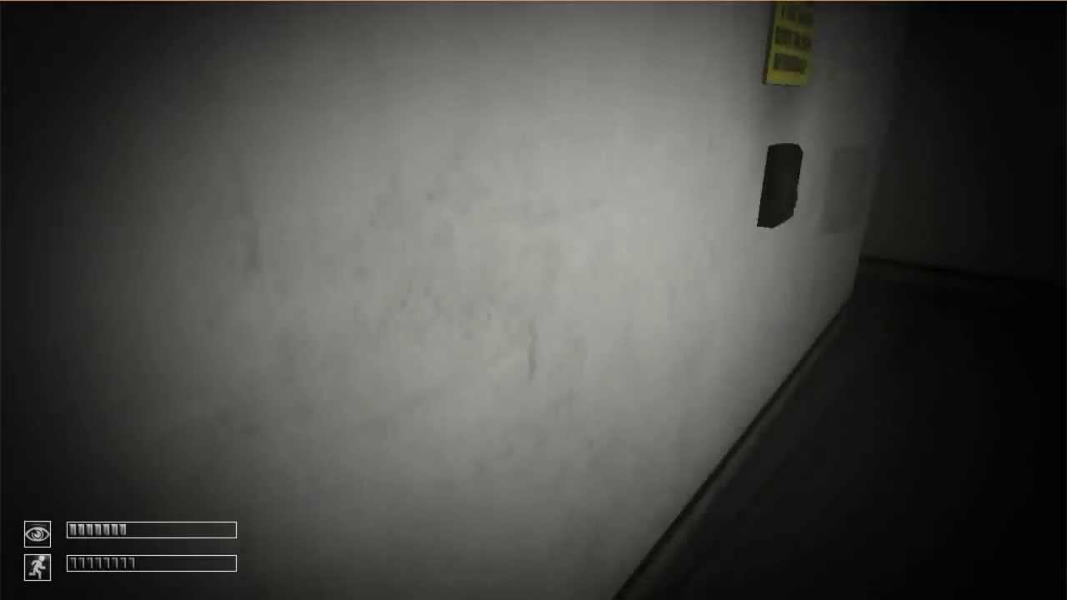
key(w)
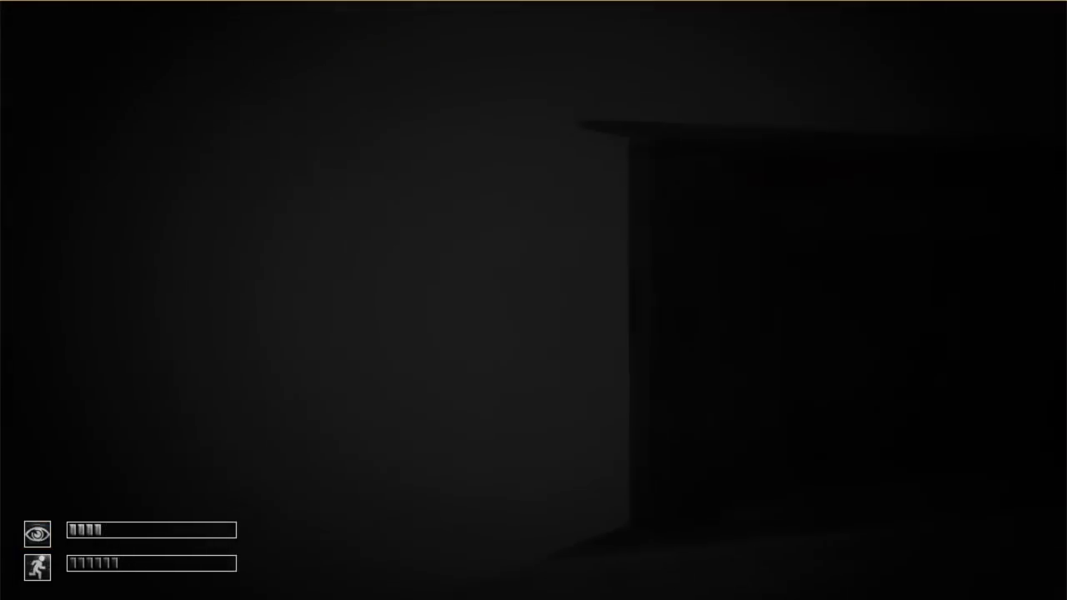
Cross the tiled room past the benches and body, then open the door to the monitor
key(shift+w)
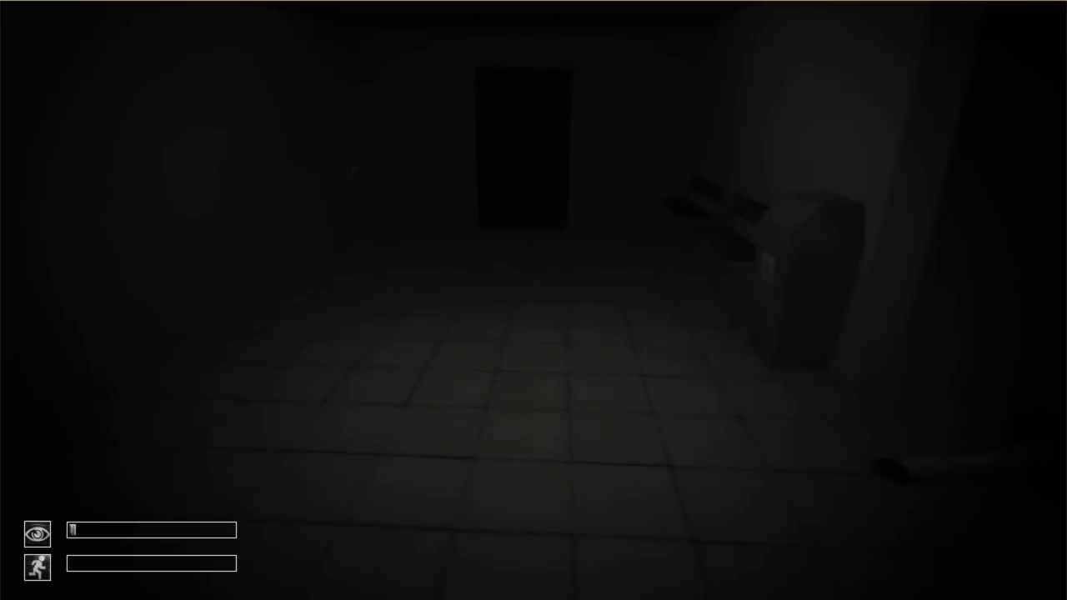
key(w)
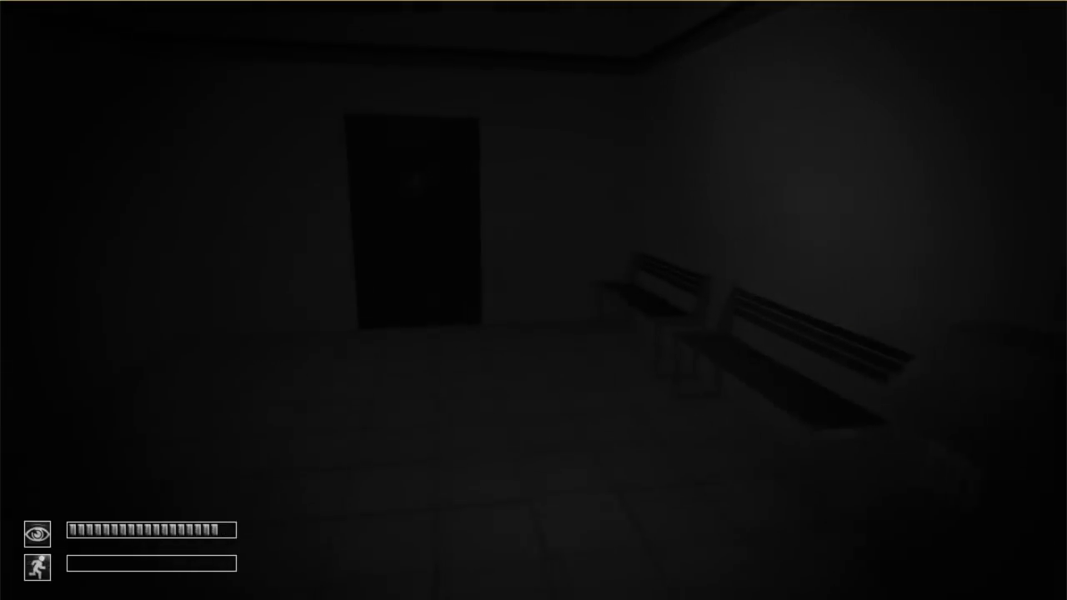
key(w)
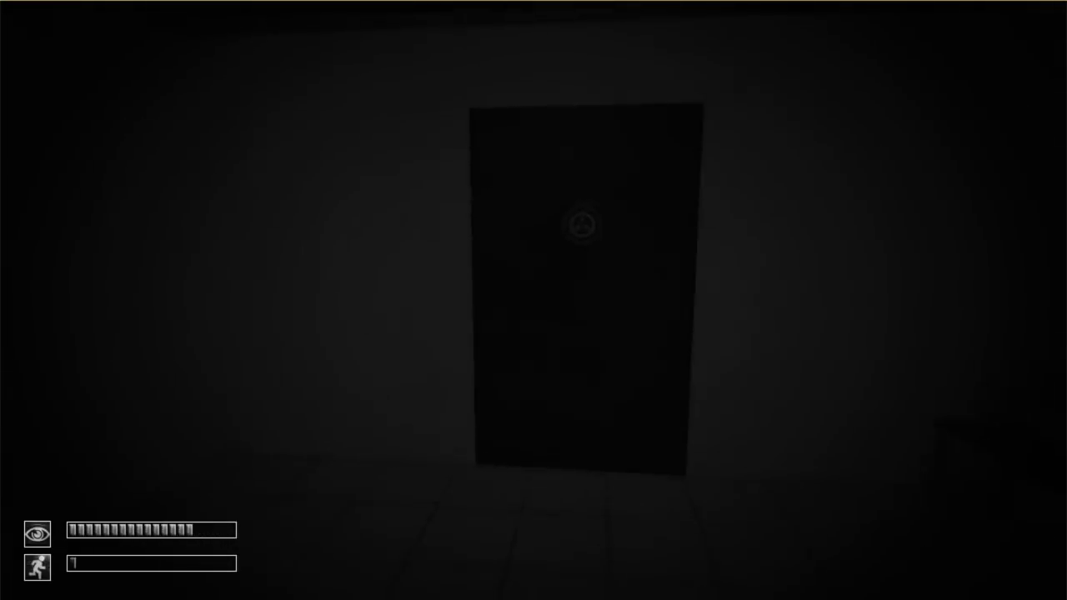
key(shift+w)
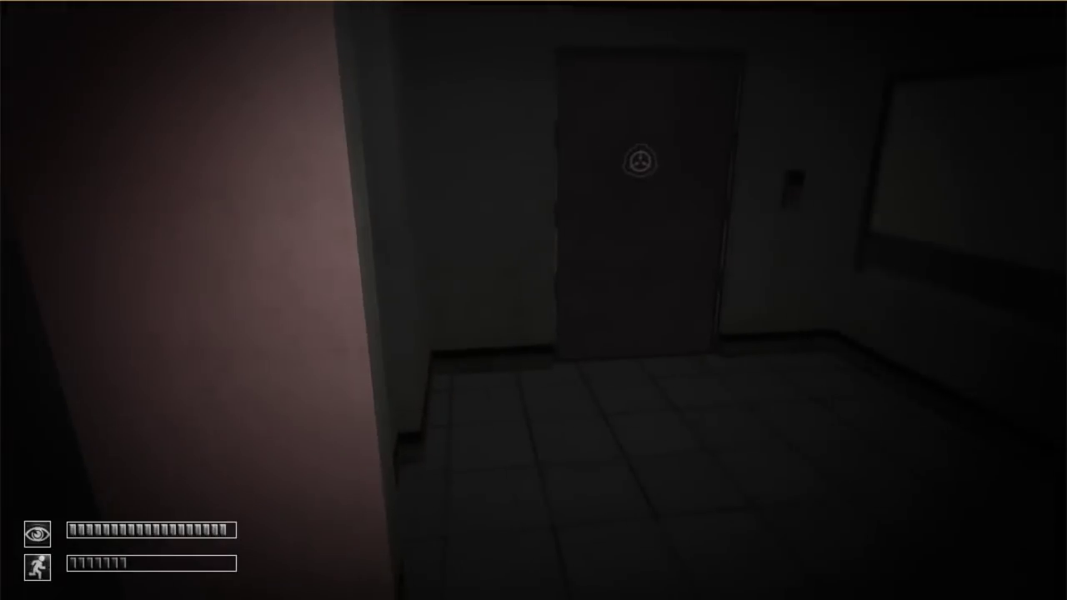
key(w)
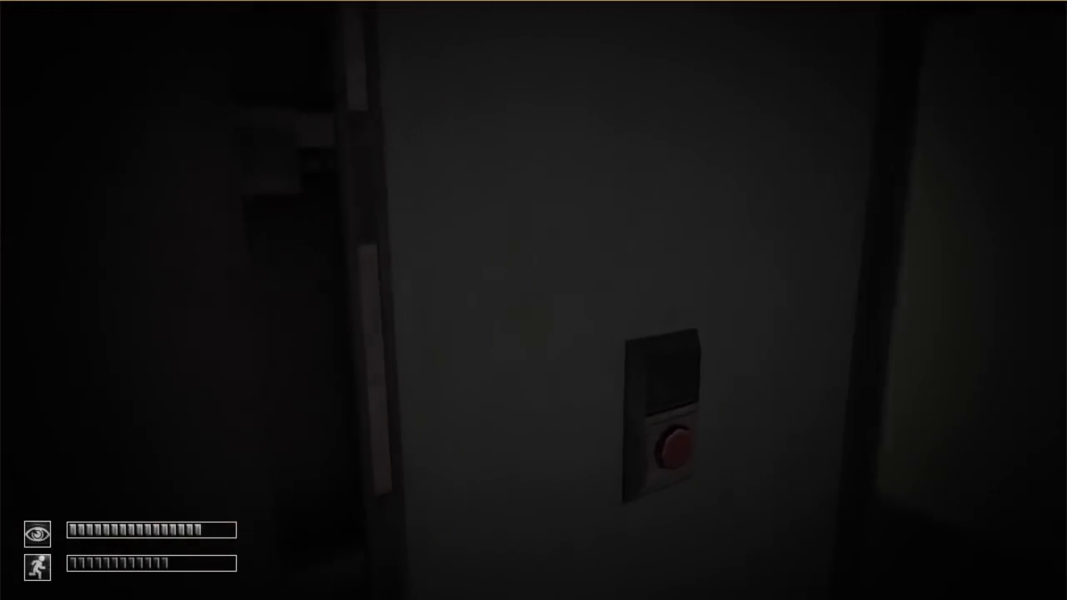
click(533, 300)
key(w)
key(w)
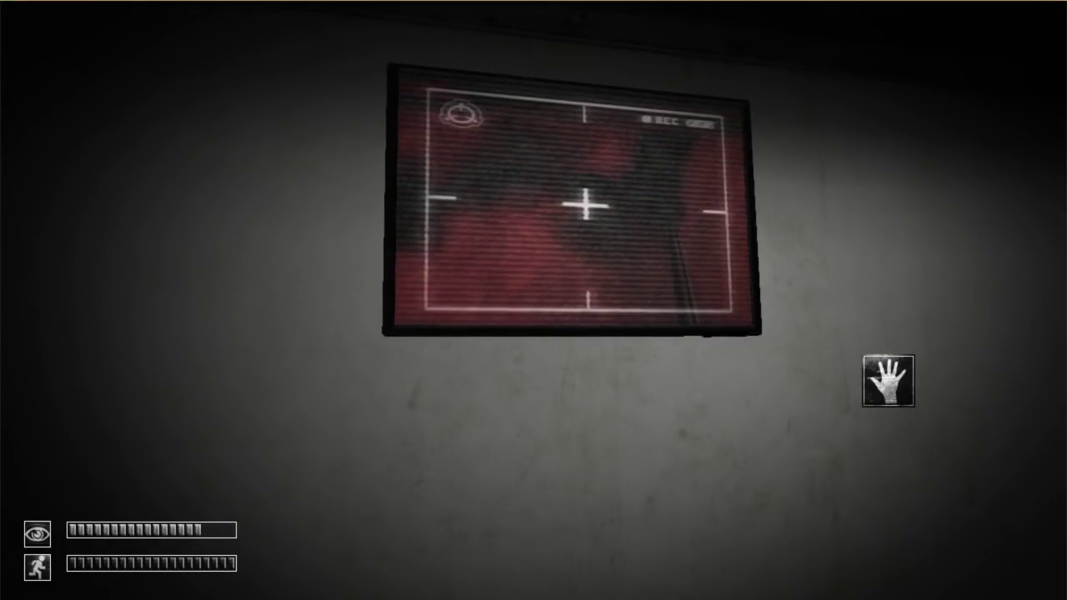
Step up to the monitor, then walk toward the wall button under the caution sign
key(w)
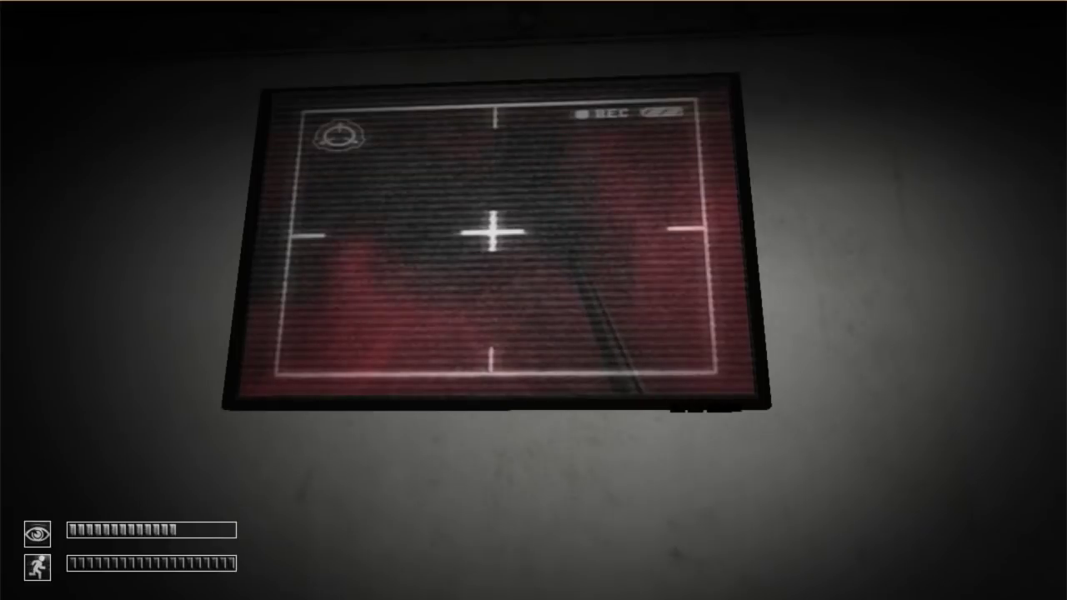
key(w)
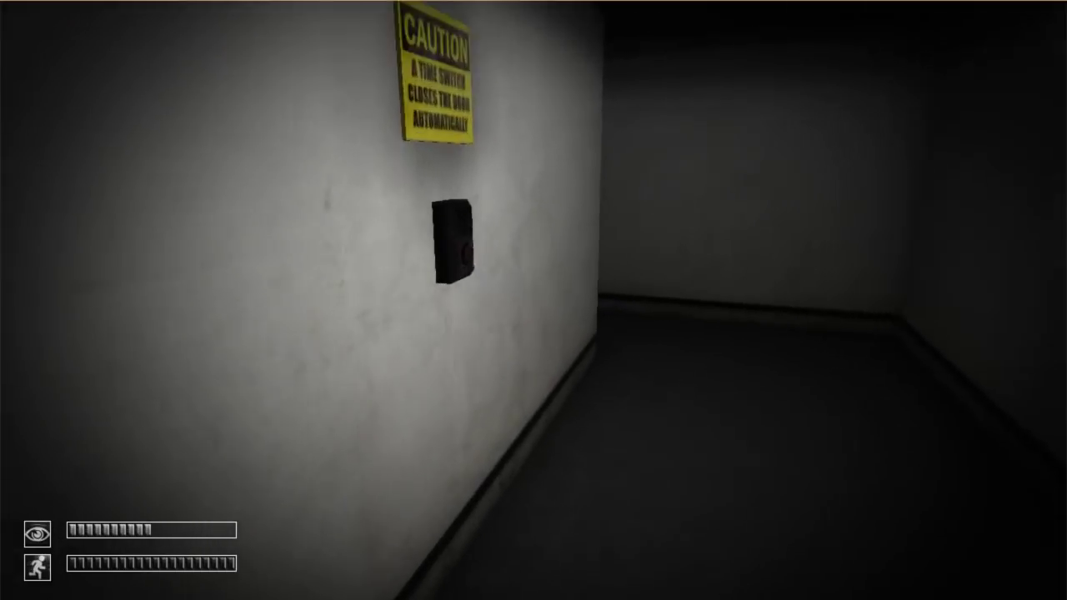